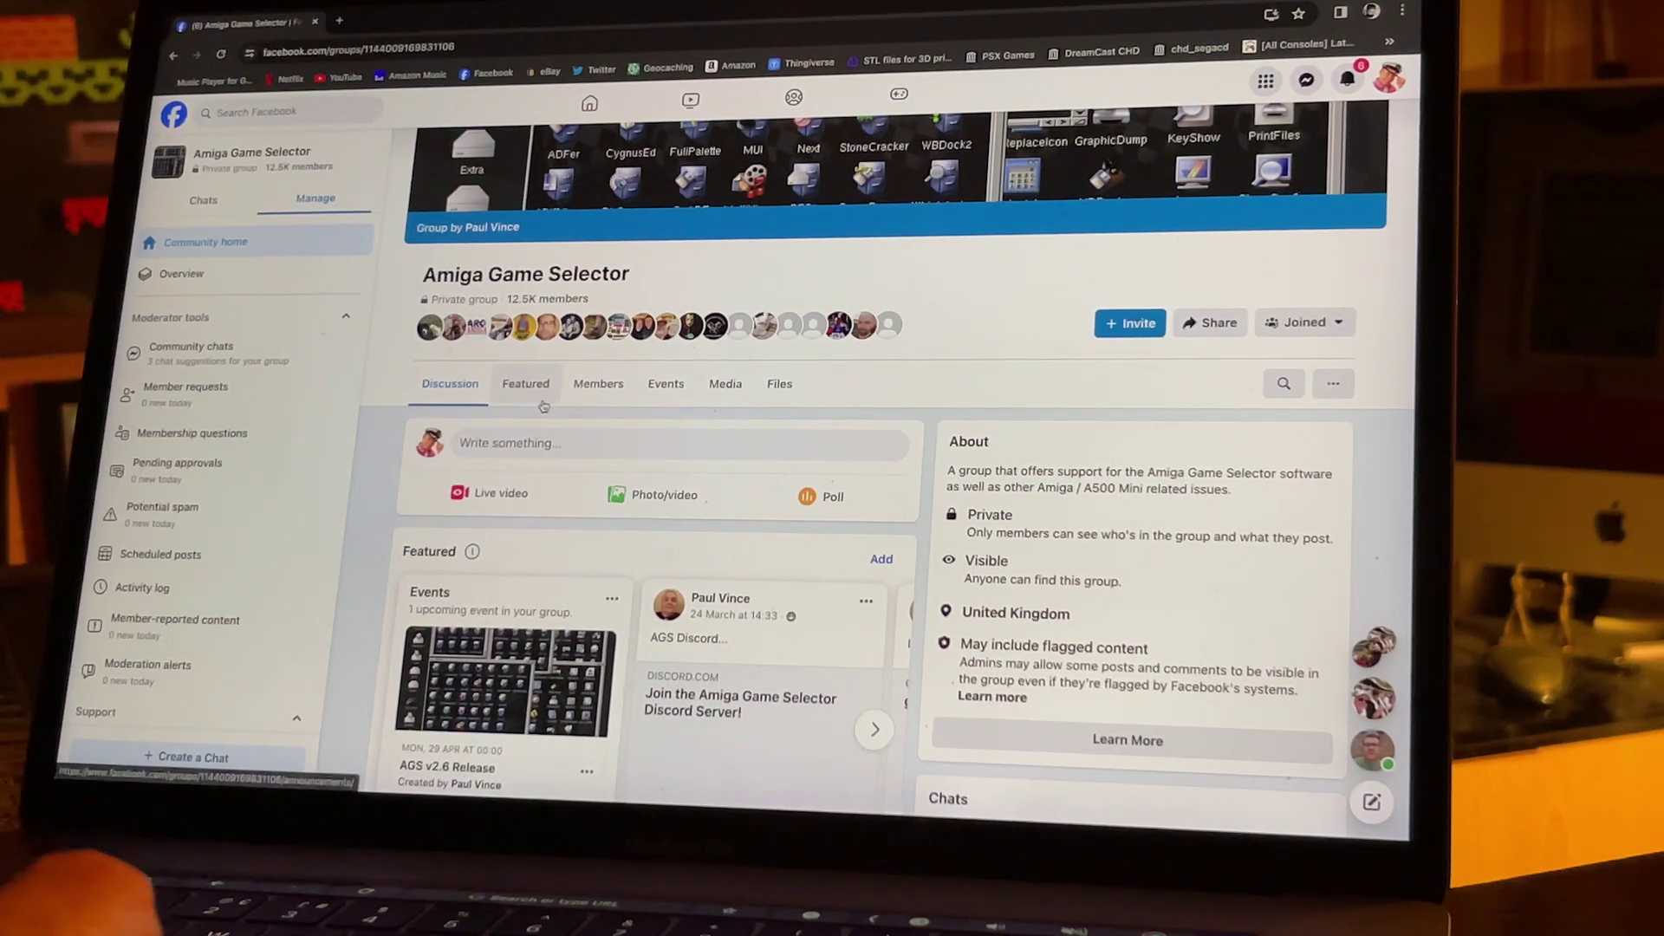
- Look through the Amiga Game Selector group's files for AGS_RHW_Retroarch_HDF_v25.torrent
left_click(769, 390)
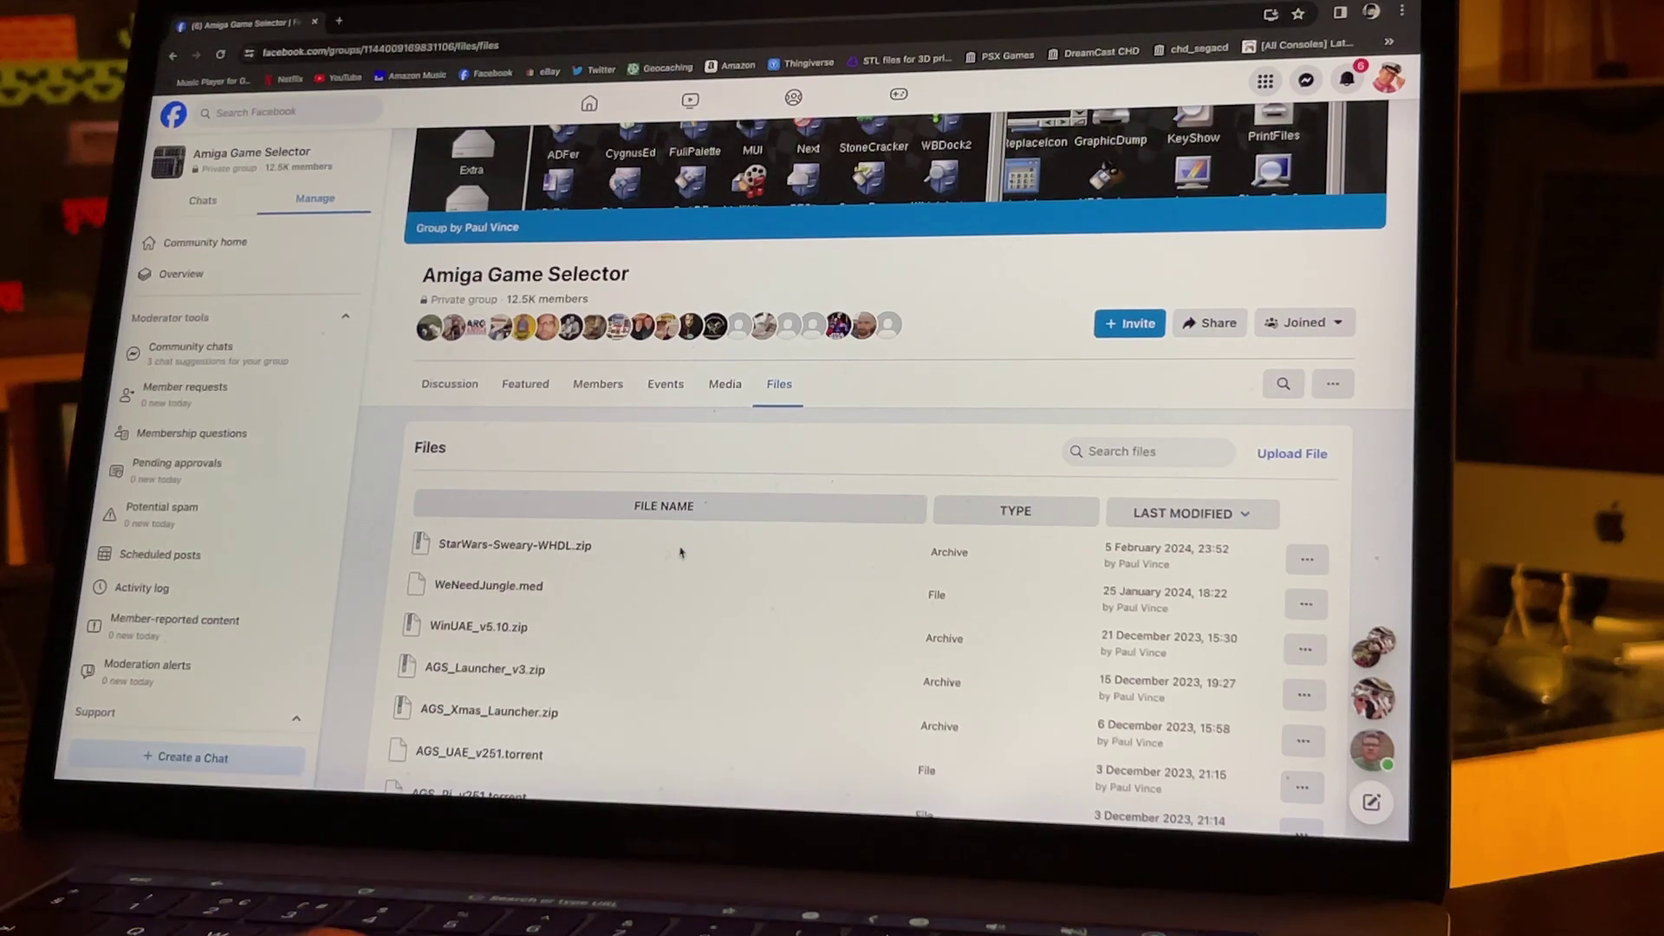
scroll(684, 529, "down", 5)
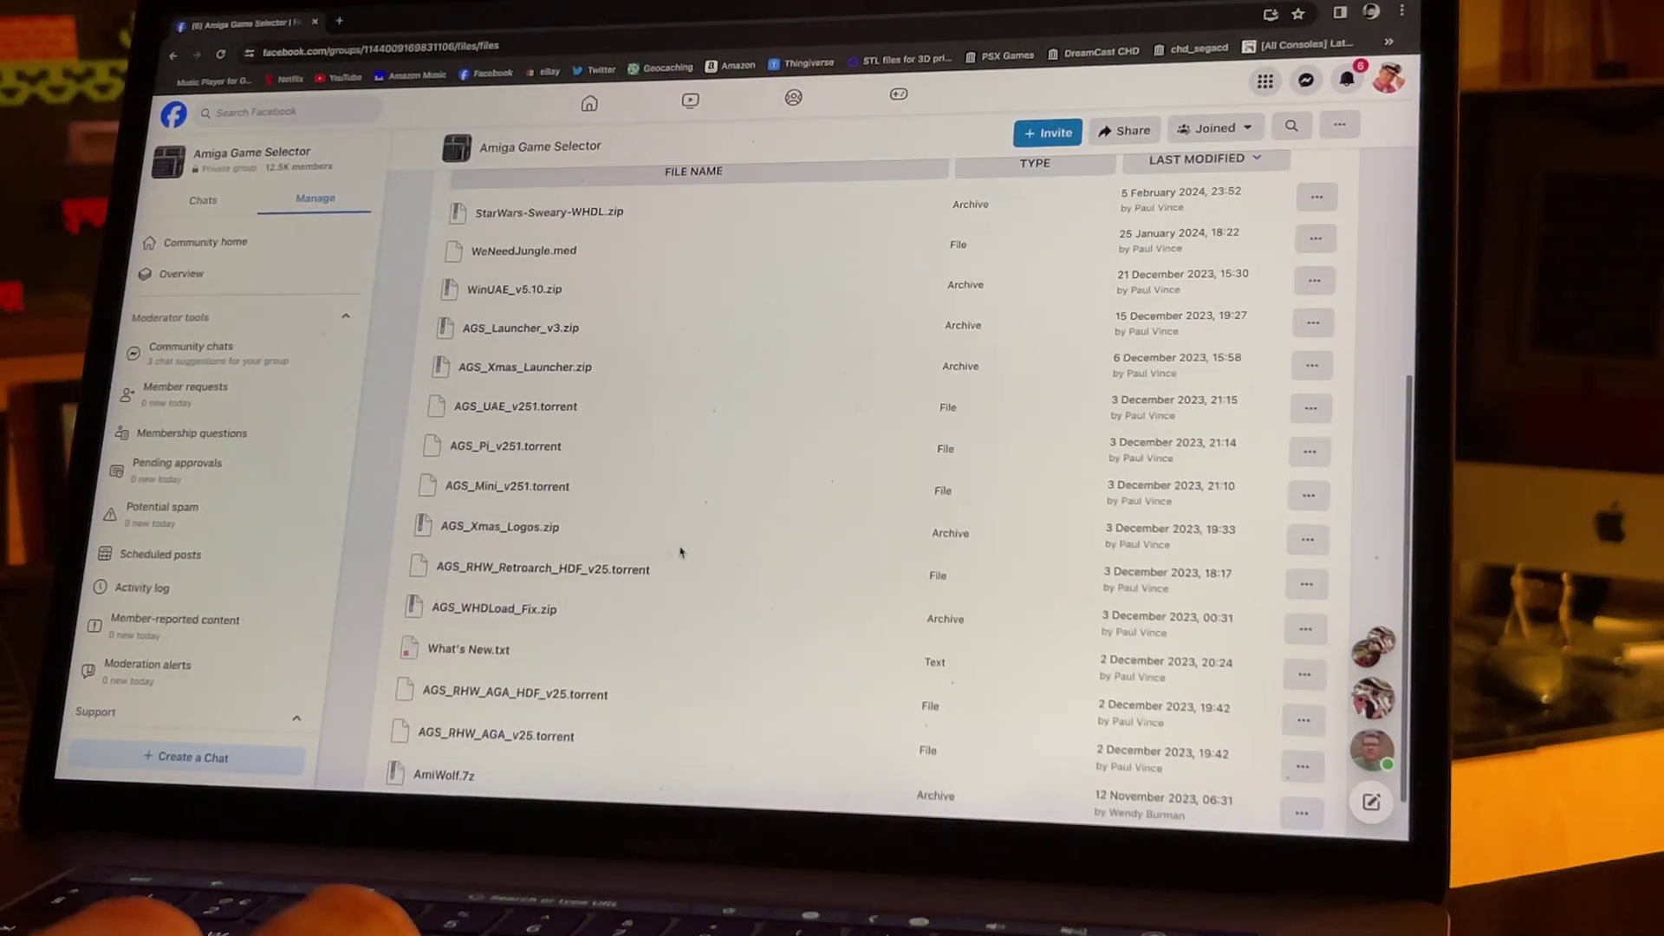
scroll(681, 551, "down", 2)
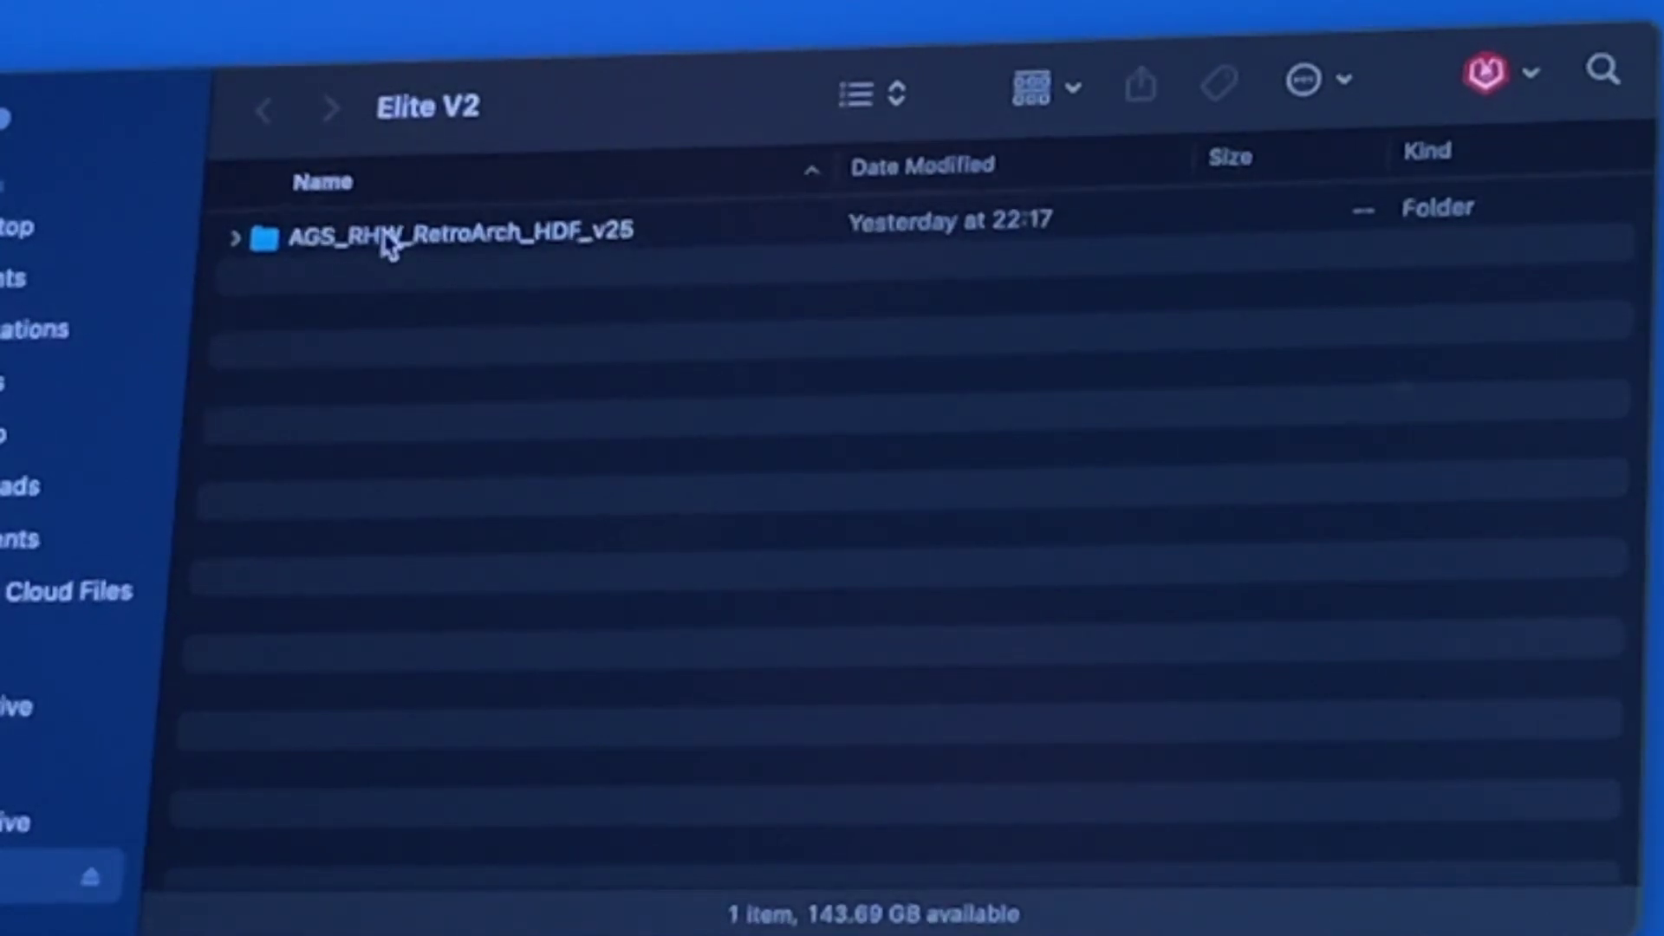
- Open the AGS_RHW_RetroArch_HDF_v25 folder on the Elite V2 drive and select AGS_RHW_RA.hdf
double_click(342, 235)
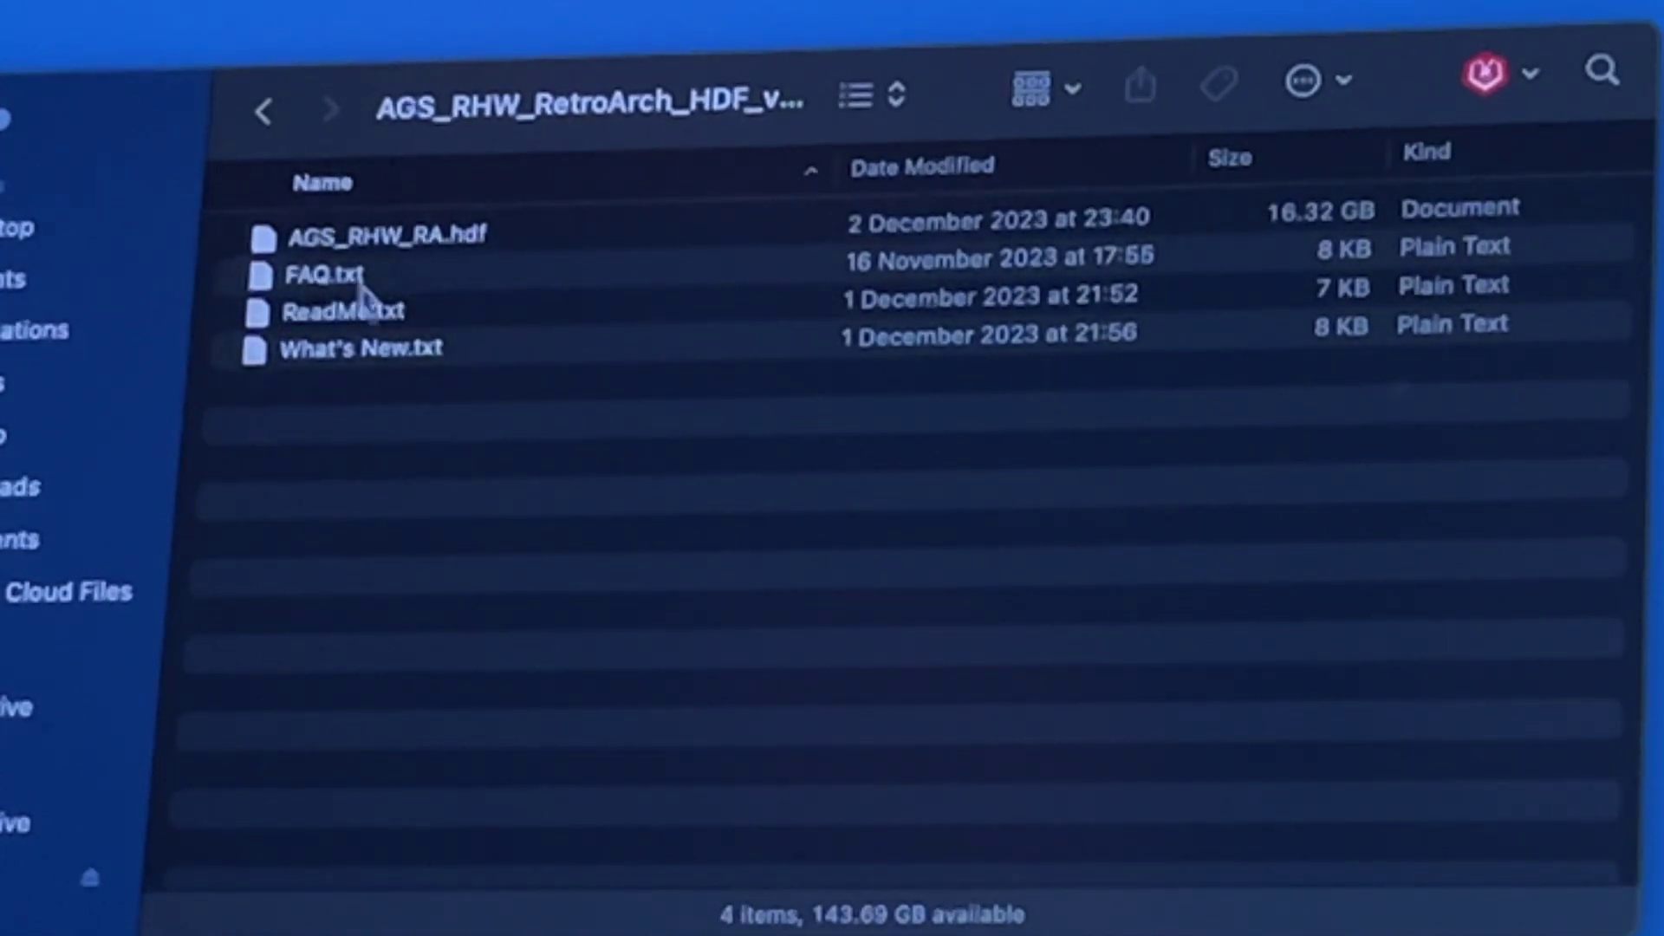
left_click(436, 241)
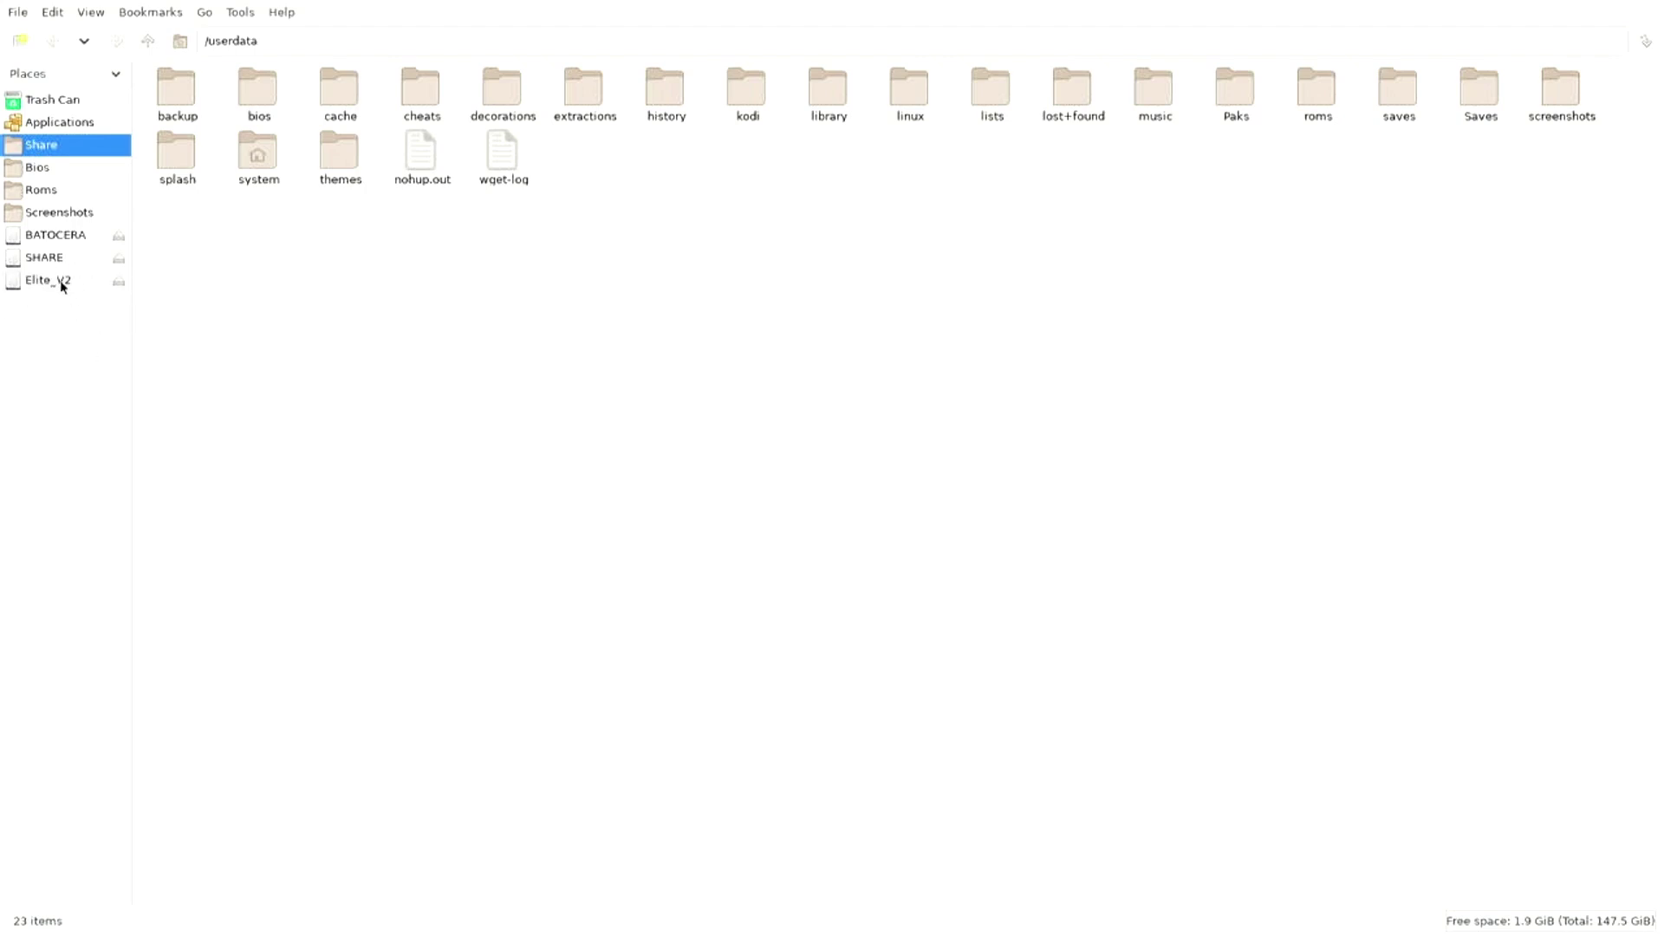
- In the Batocera file manager, copy AGS_RHW_RA.hdf from the Elite_V2 drive into /userdata/roms/amiga1200, then exit the file manager
left_click(62, 284)
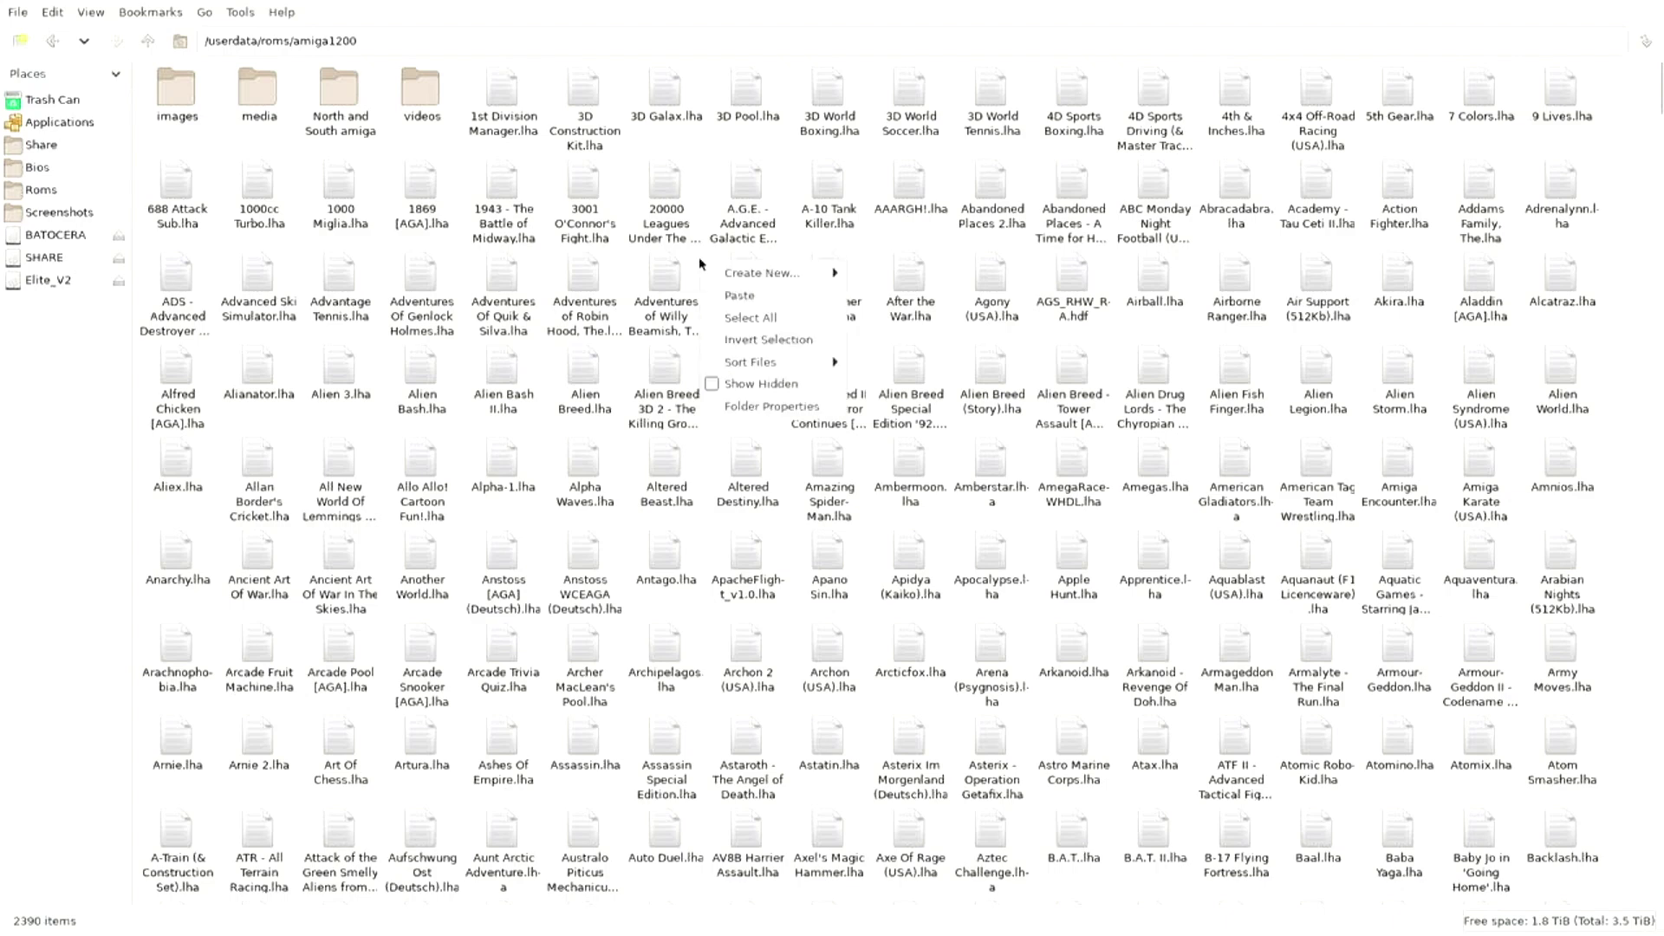
left_click(737, 296)
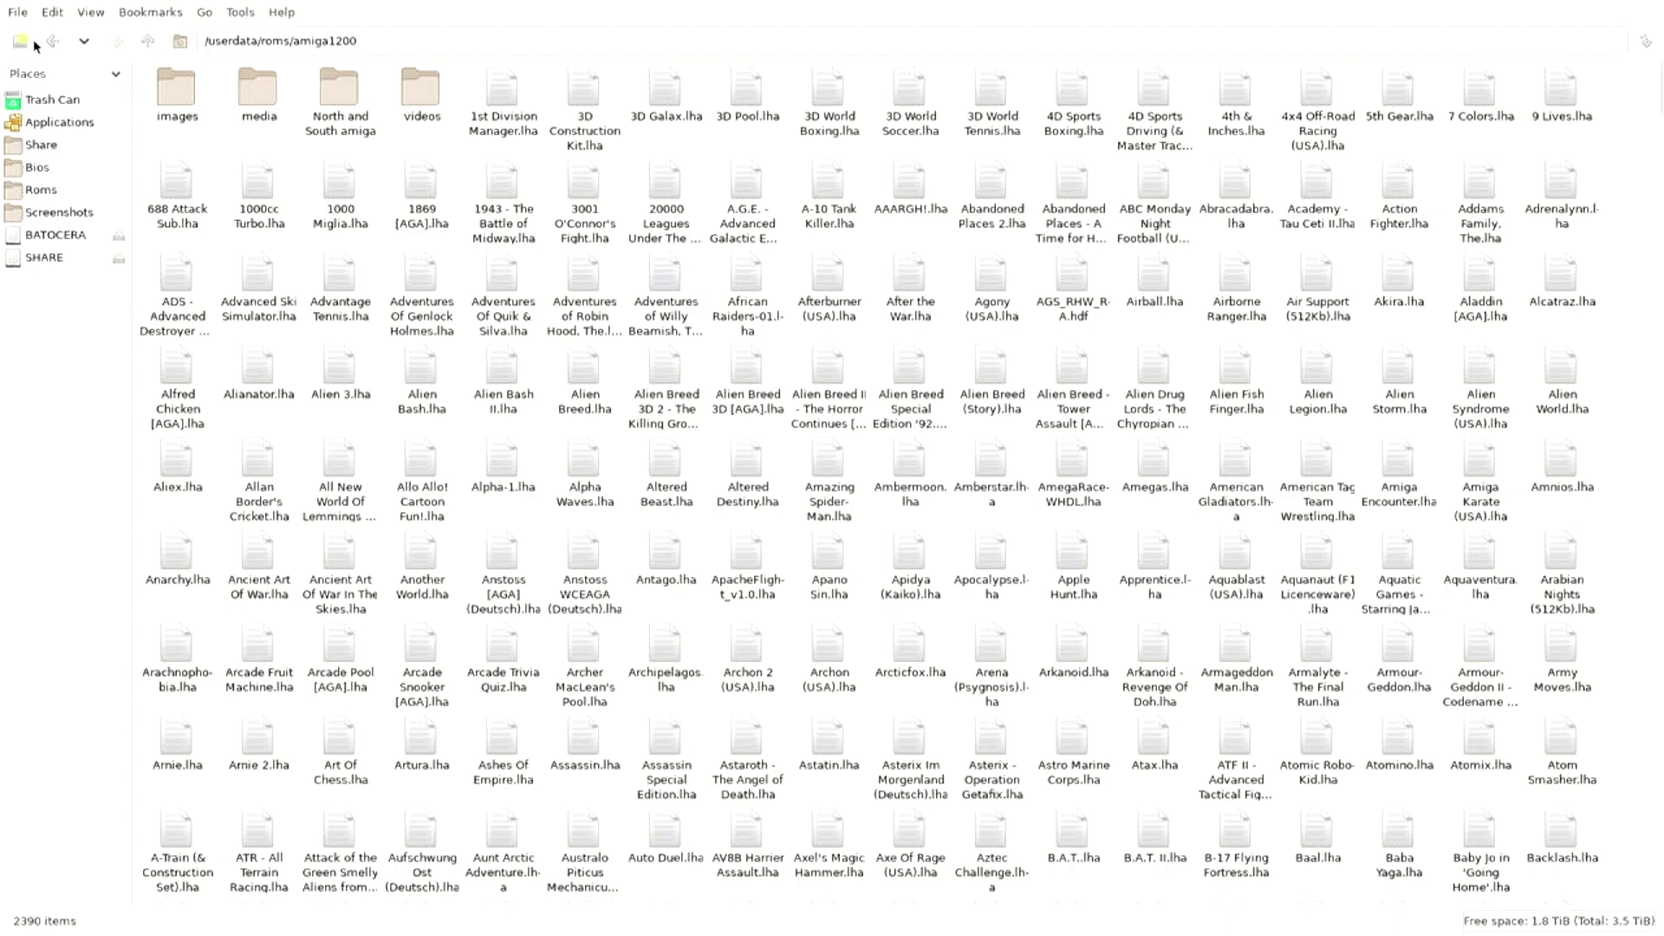
left_click(24, 13)
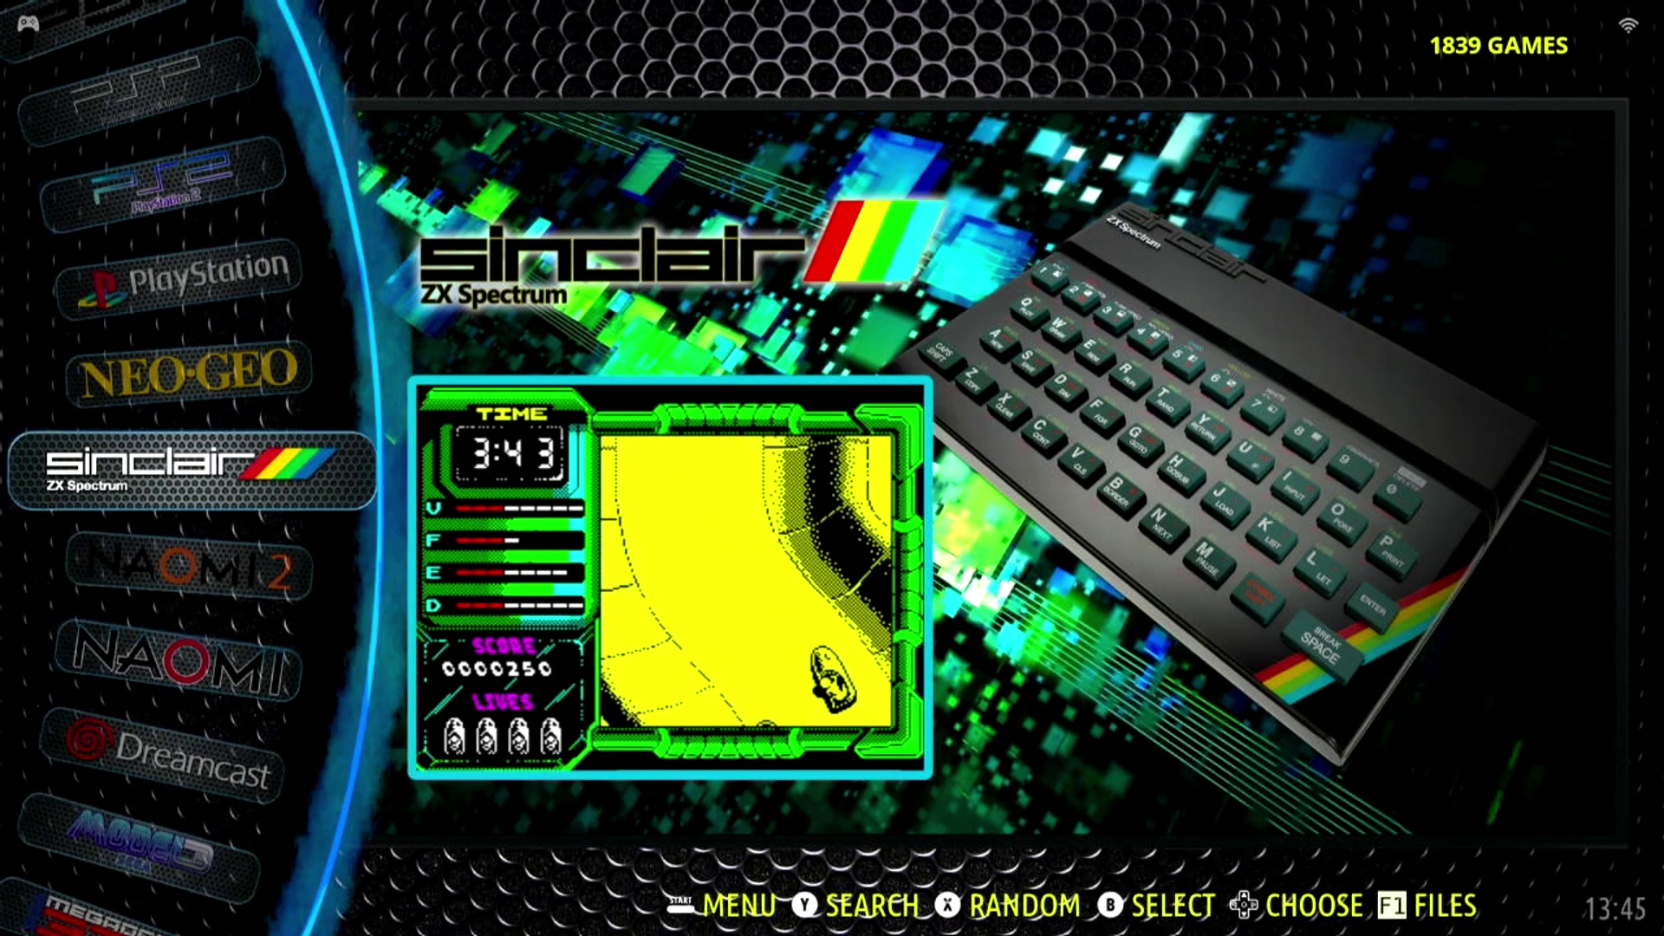
- Update the gamelists from the game settings and confirm the update
key("Return")
key("Down")
key("Down")
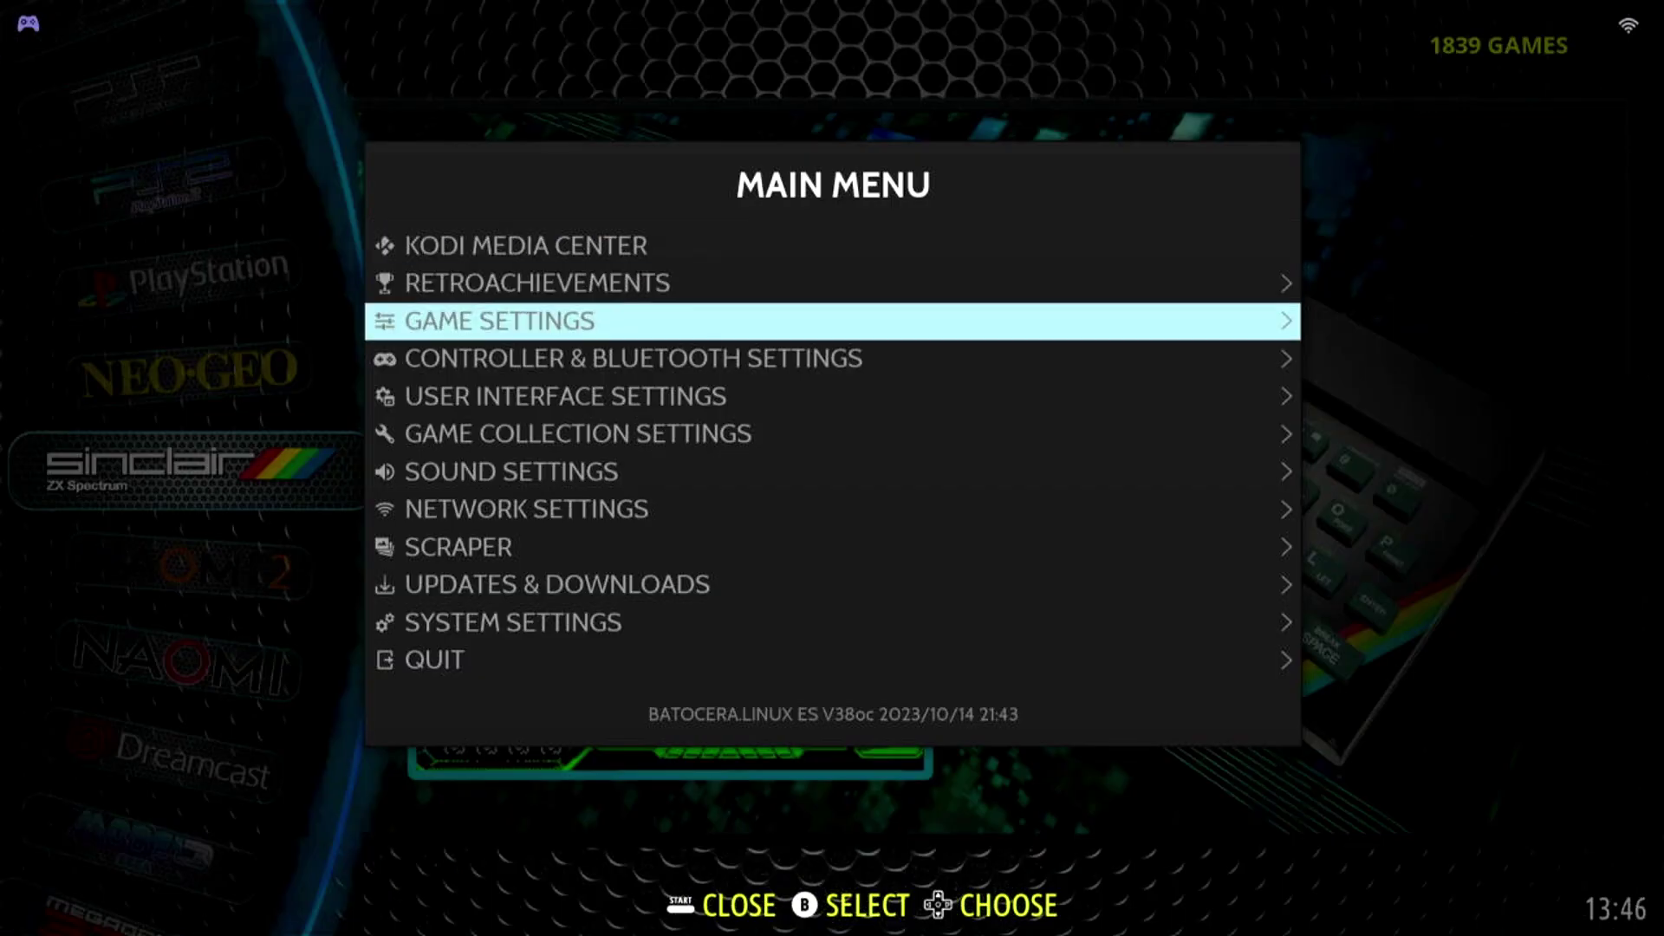
key("Return")
key("Return")
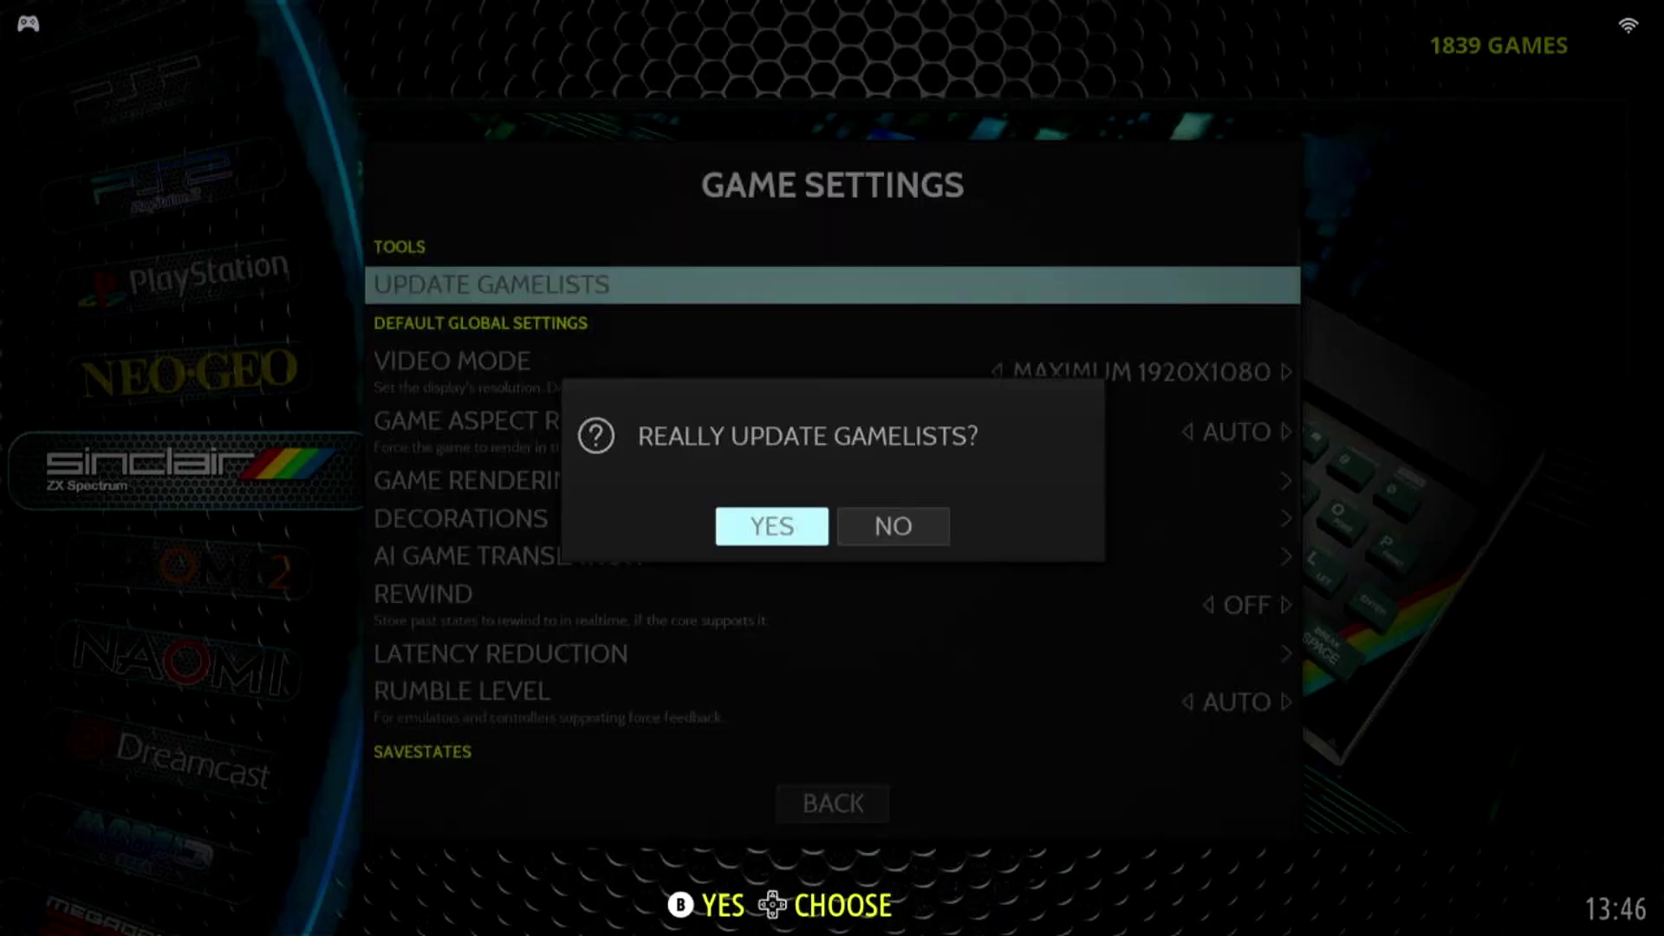
key("Return")
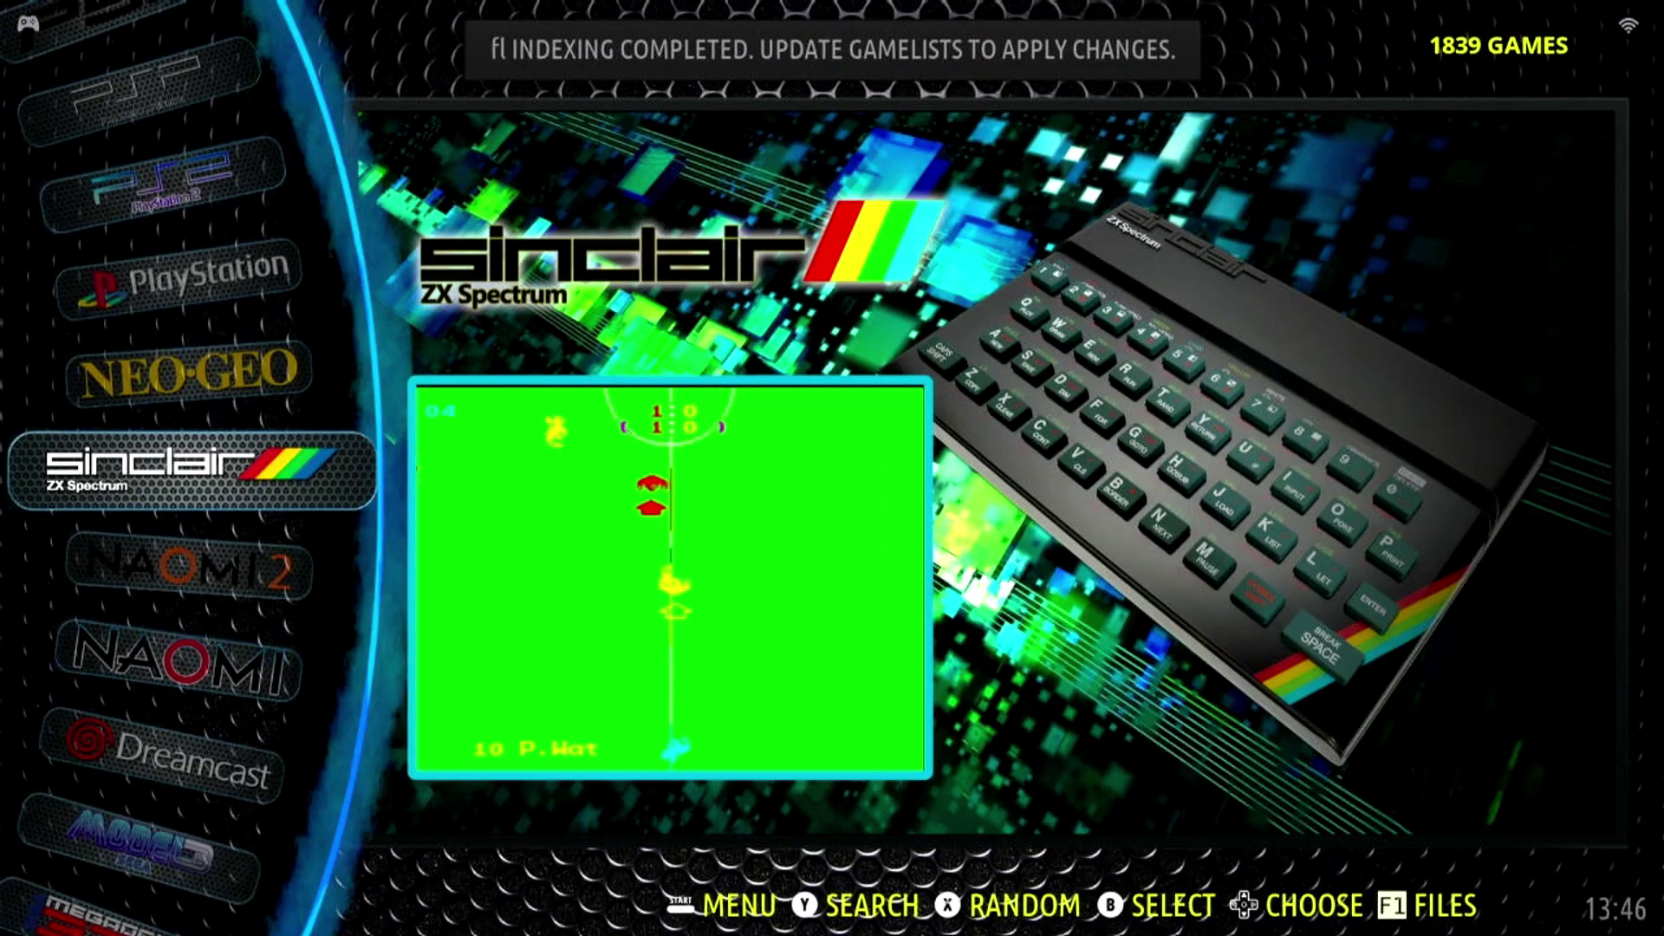
- Go to the Amiga system in the systems list and open its game list
key("Up")
key("Up")
key("Up")
key("Up")
key("Up")
key("Up")
key("Up")
key("Up")
key("Up")
key("Up")
key("Up")
key("Up")
key("Up")
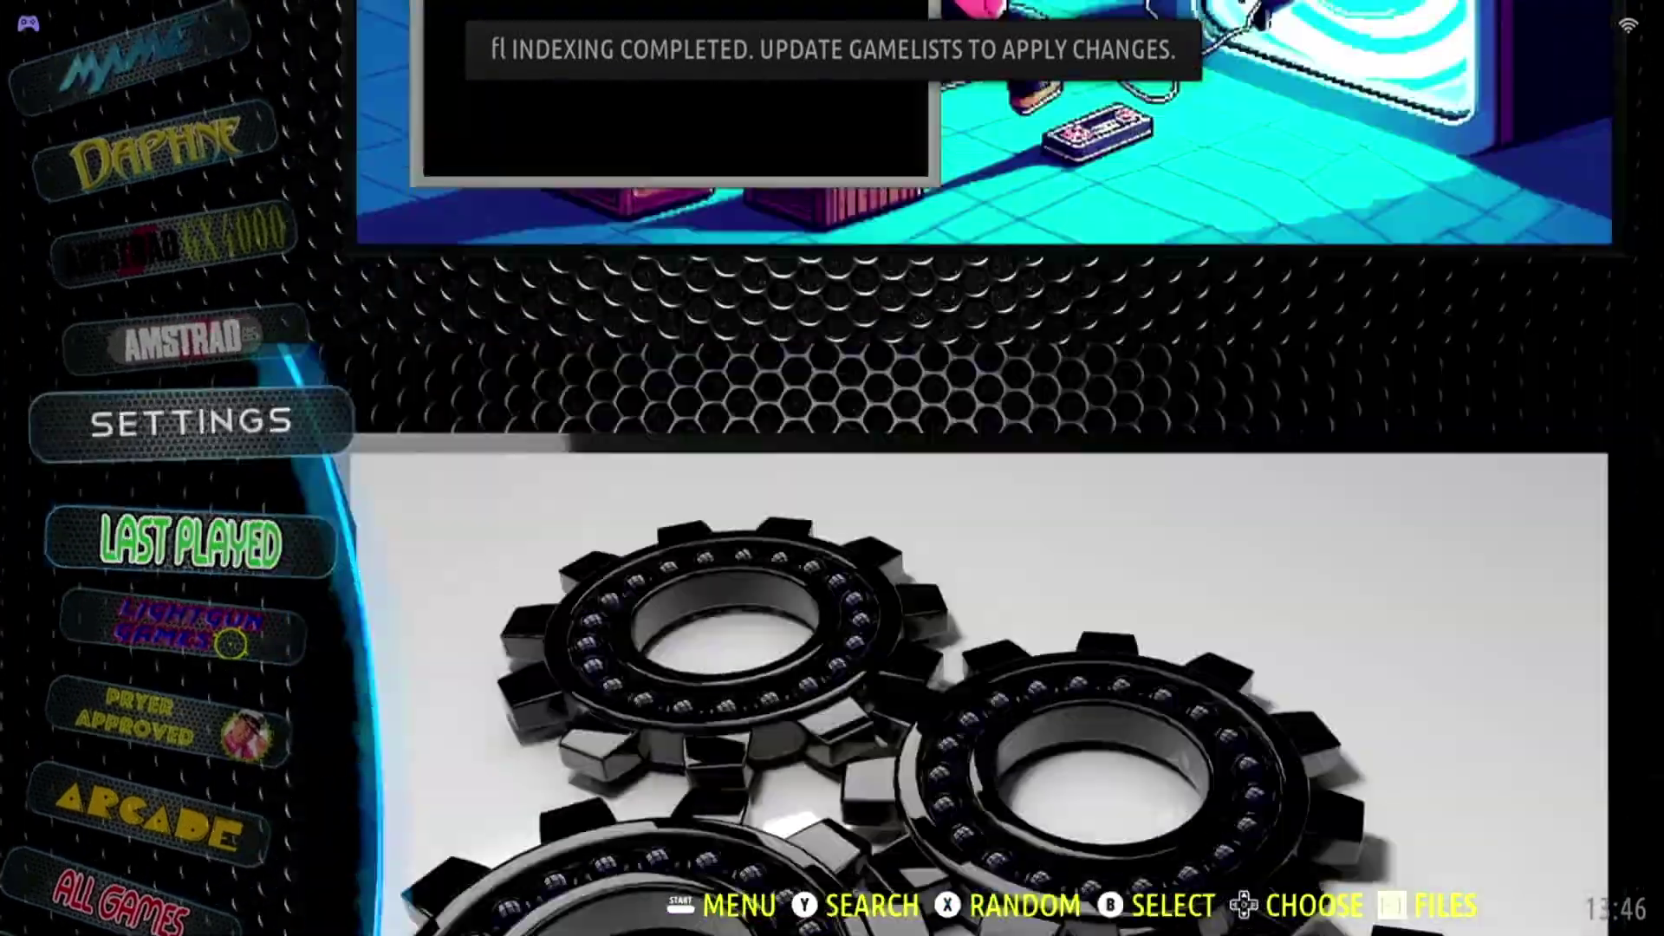
key("Up")
key("Up")
key("Up")
key("Up")
key("Up")
key("Up")
key("Up")
key("Up")
key("Up")
key("Up")
key("Up")
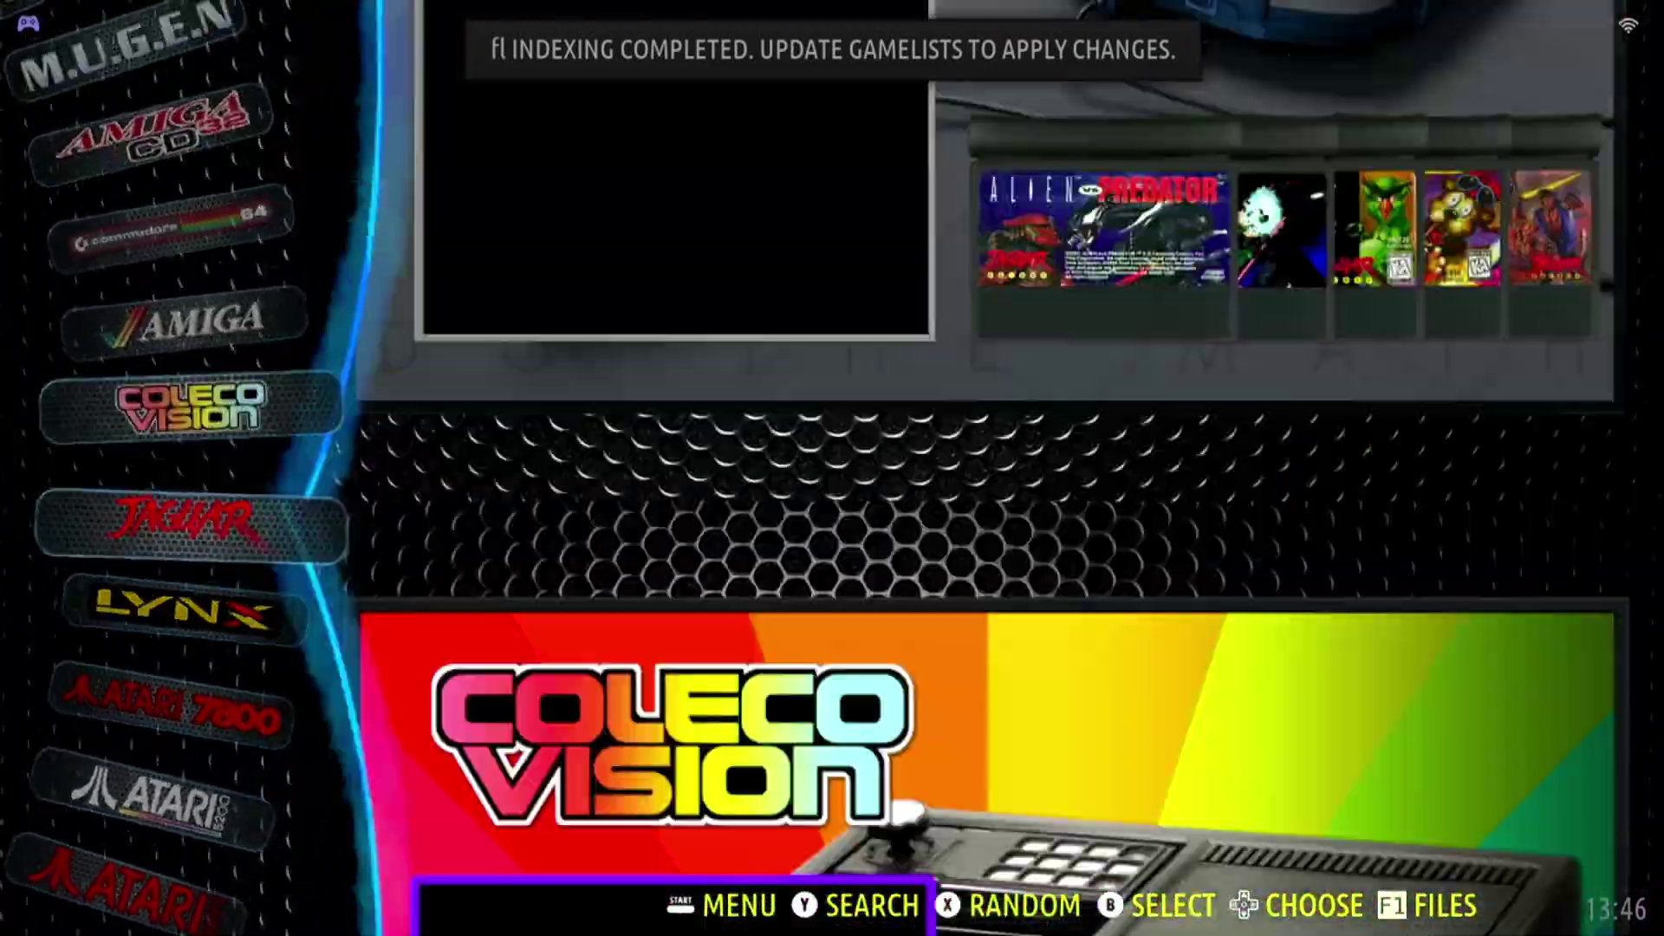
key("Up")
key("Return")
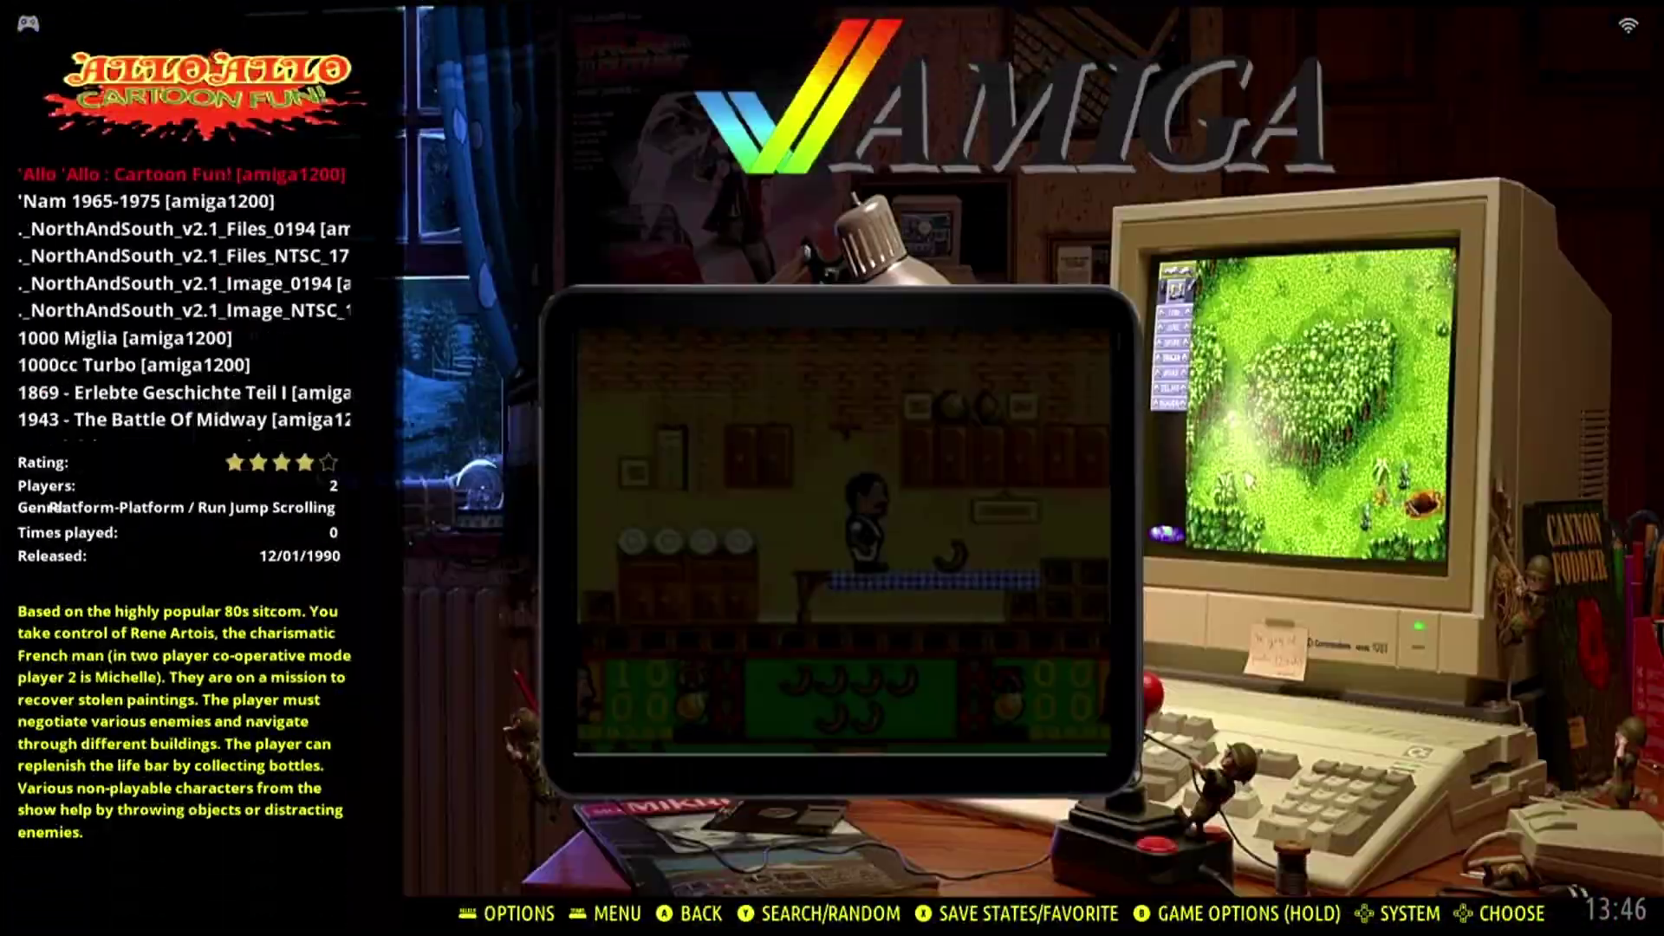
- Jump the Amiga game list to the titles beginning with the letter A
key("Down")
key("Down")
key("Down")
key("Down")
key("Down")
key("Down")
key("Down")
key("Down")
key("Down")
key("Down")
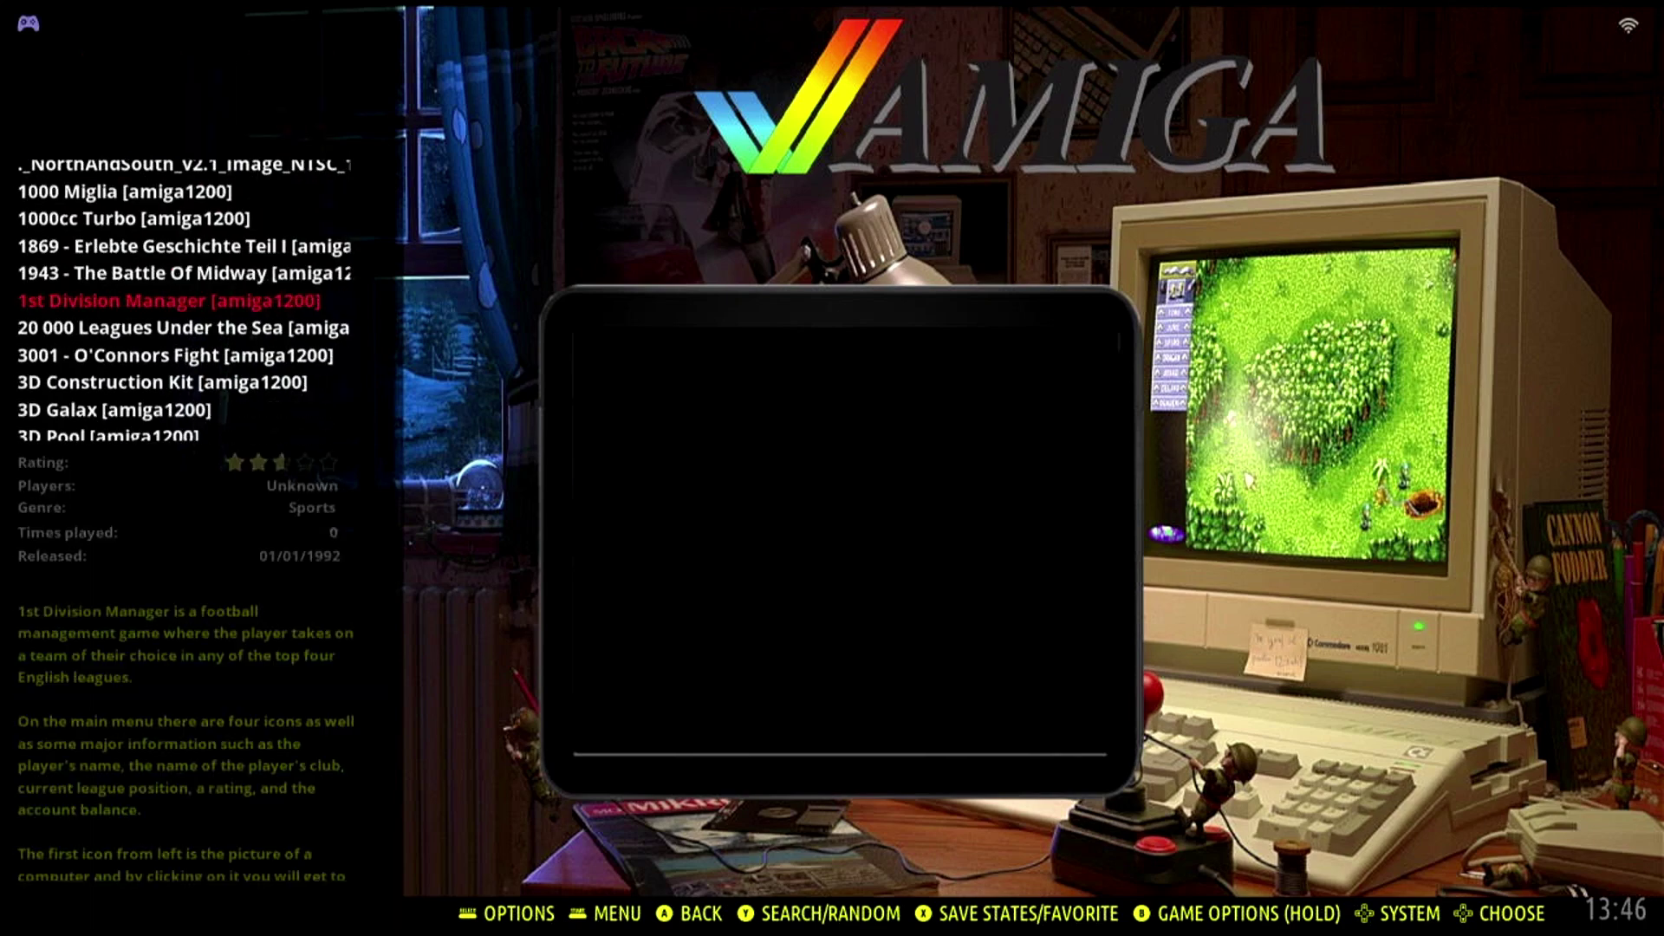
key("space")
key("Down")
key("Down")
key("Down")
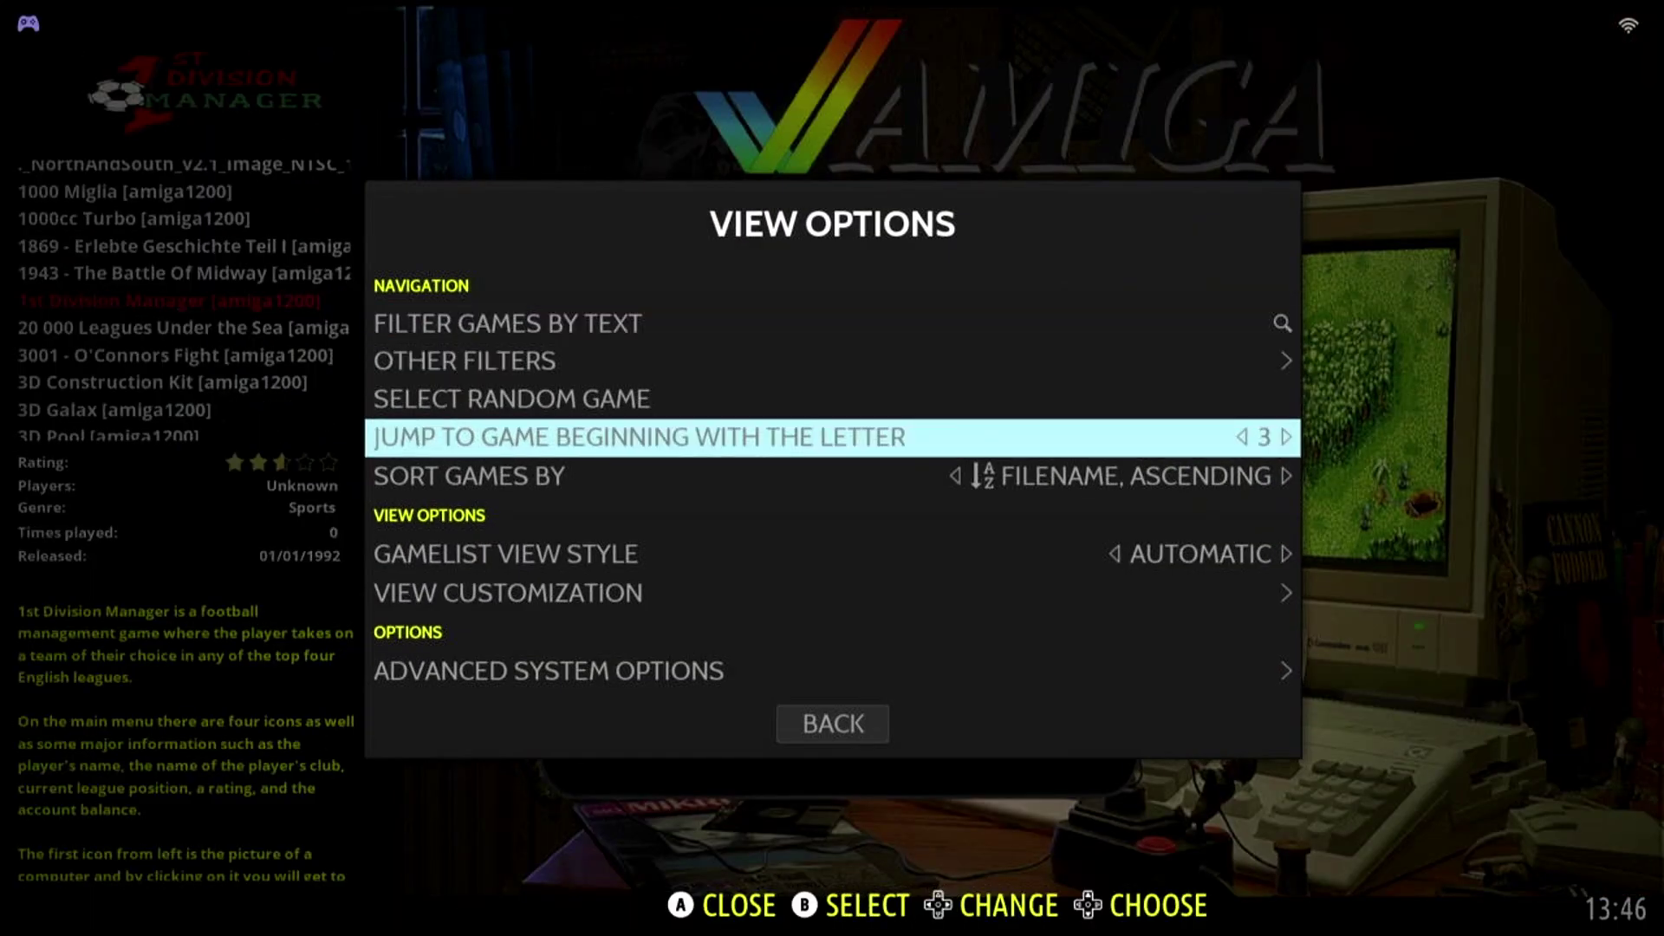
key("Right")
key("Right")
key("Right")
key("Right")
key("Right")
key("Right")
key("Right")
key("Return")
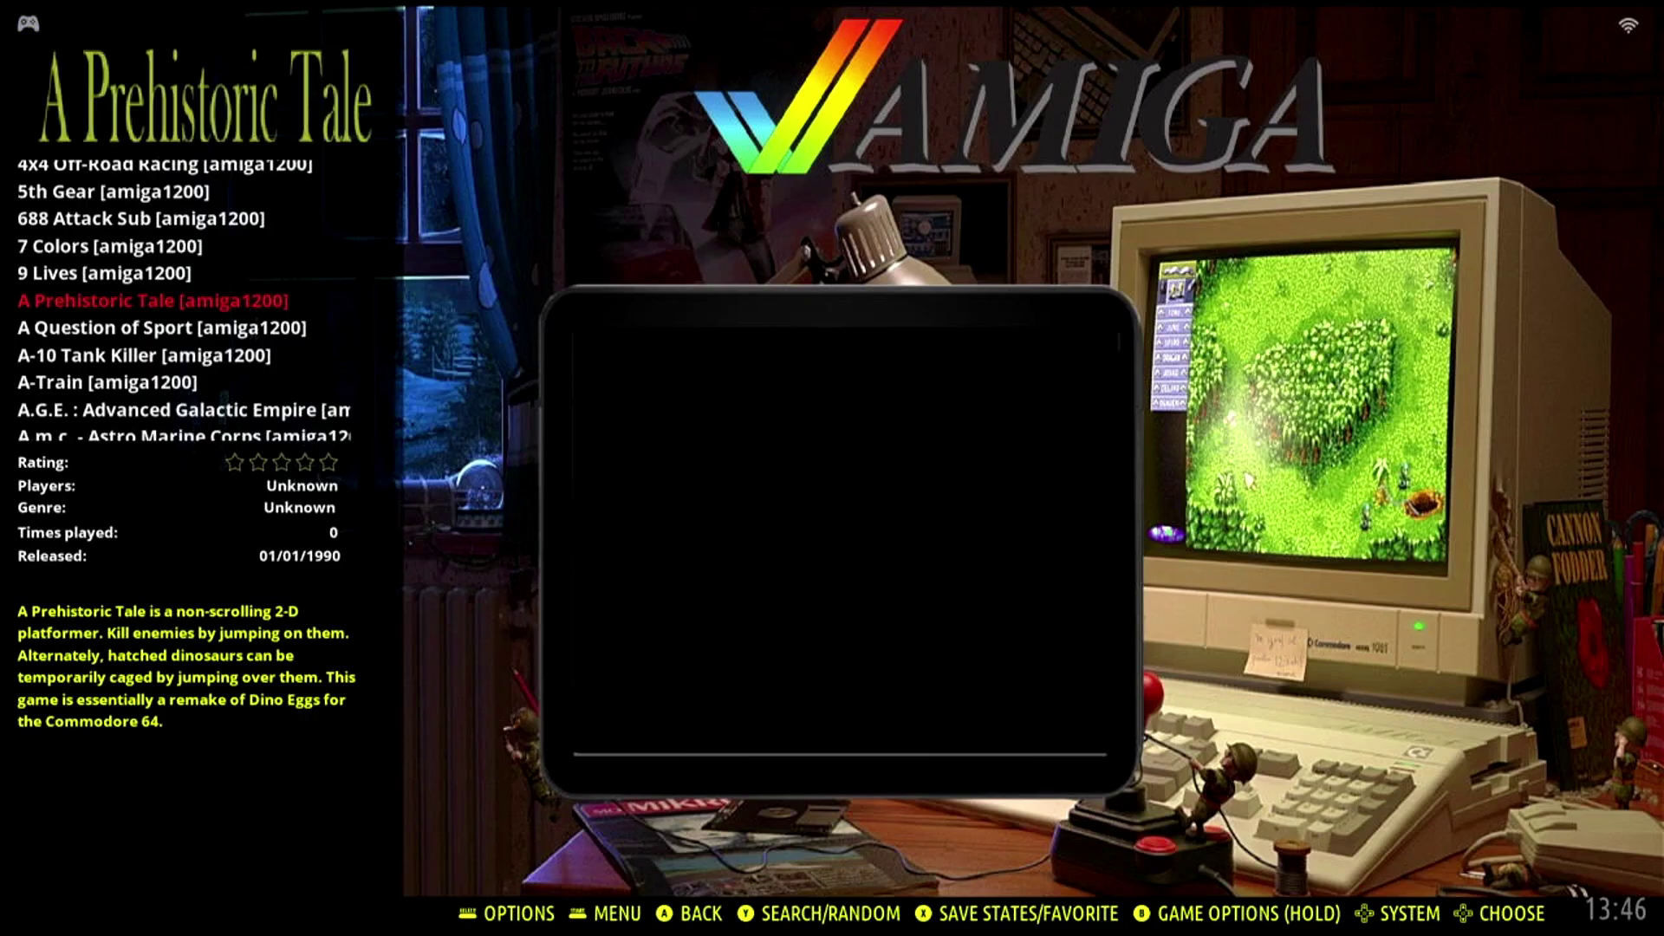
- Find AGS_RHW_RA [amiga1200] in the game list and mark it as a favourite
key("Down")
key("Down")
key("Down")
key("Down")
key("Down")
key("Down")
key("Down")
key("Down")
key("Down")
key("Down")
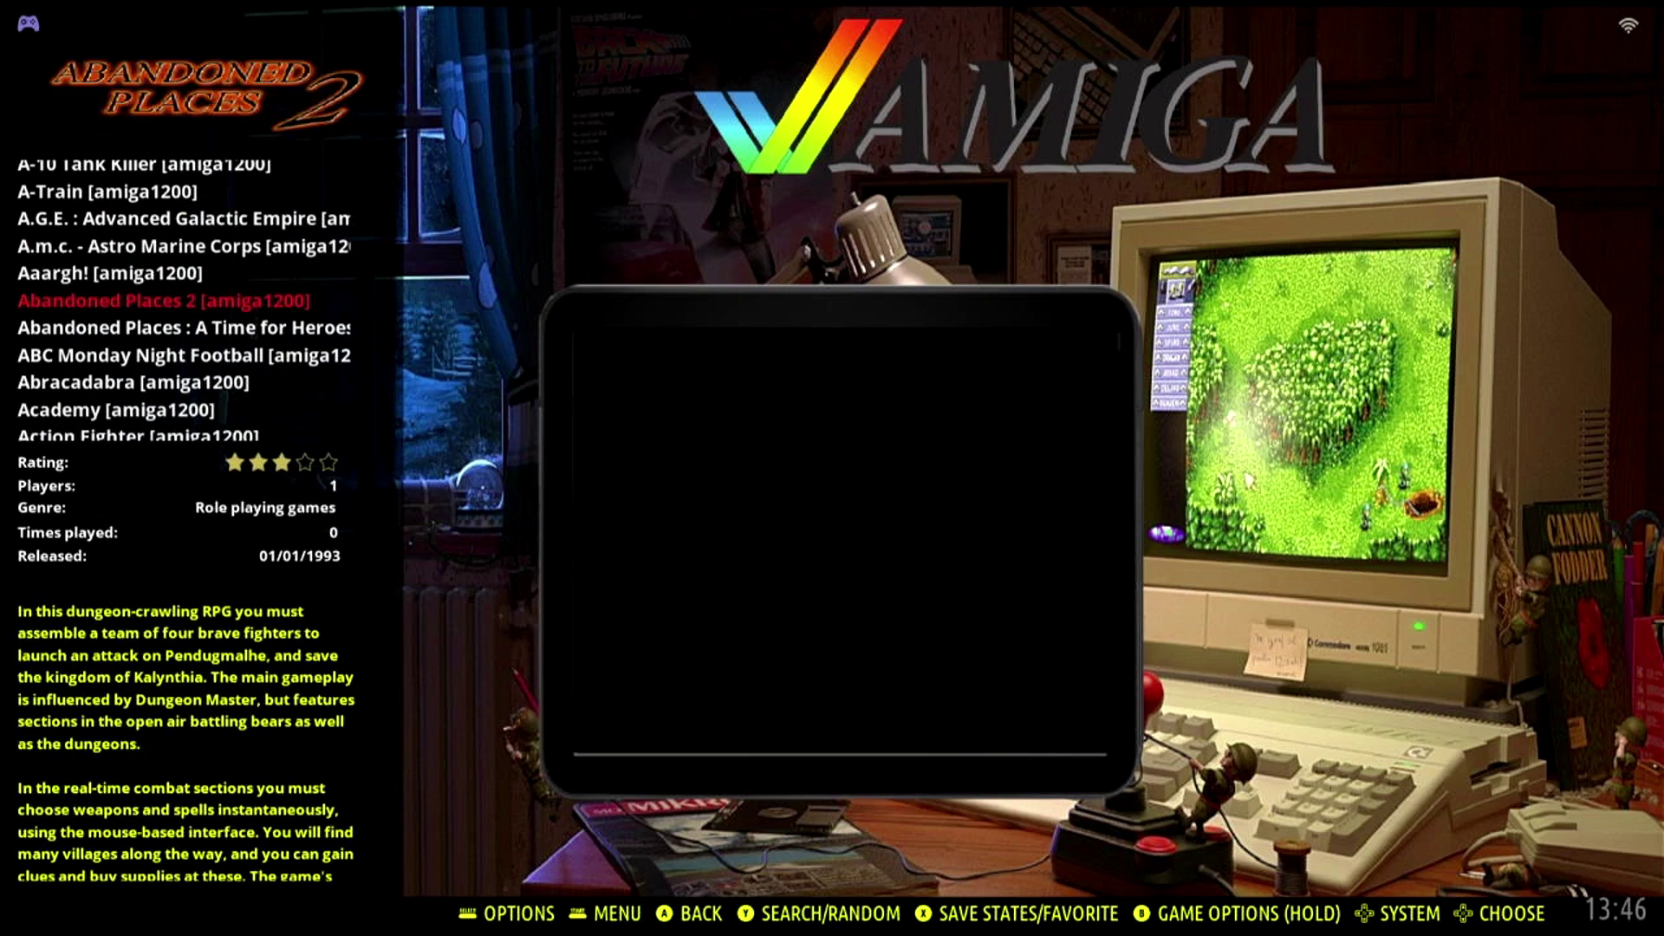
key("Down")
key("Down")
key("Down")
key("Down")
key("Down")
key("Down")
key("Down")
key("Down")
key("Down")
key("Down")
key("Down")
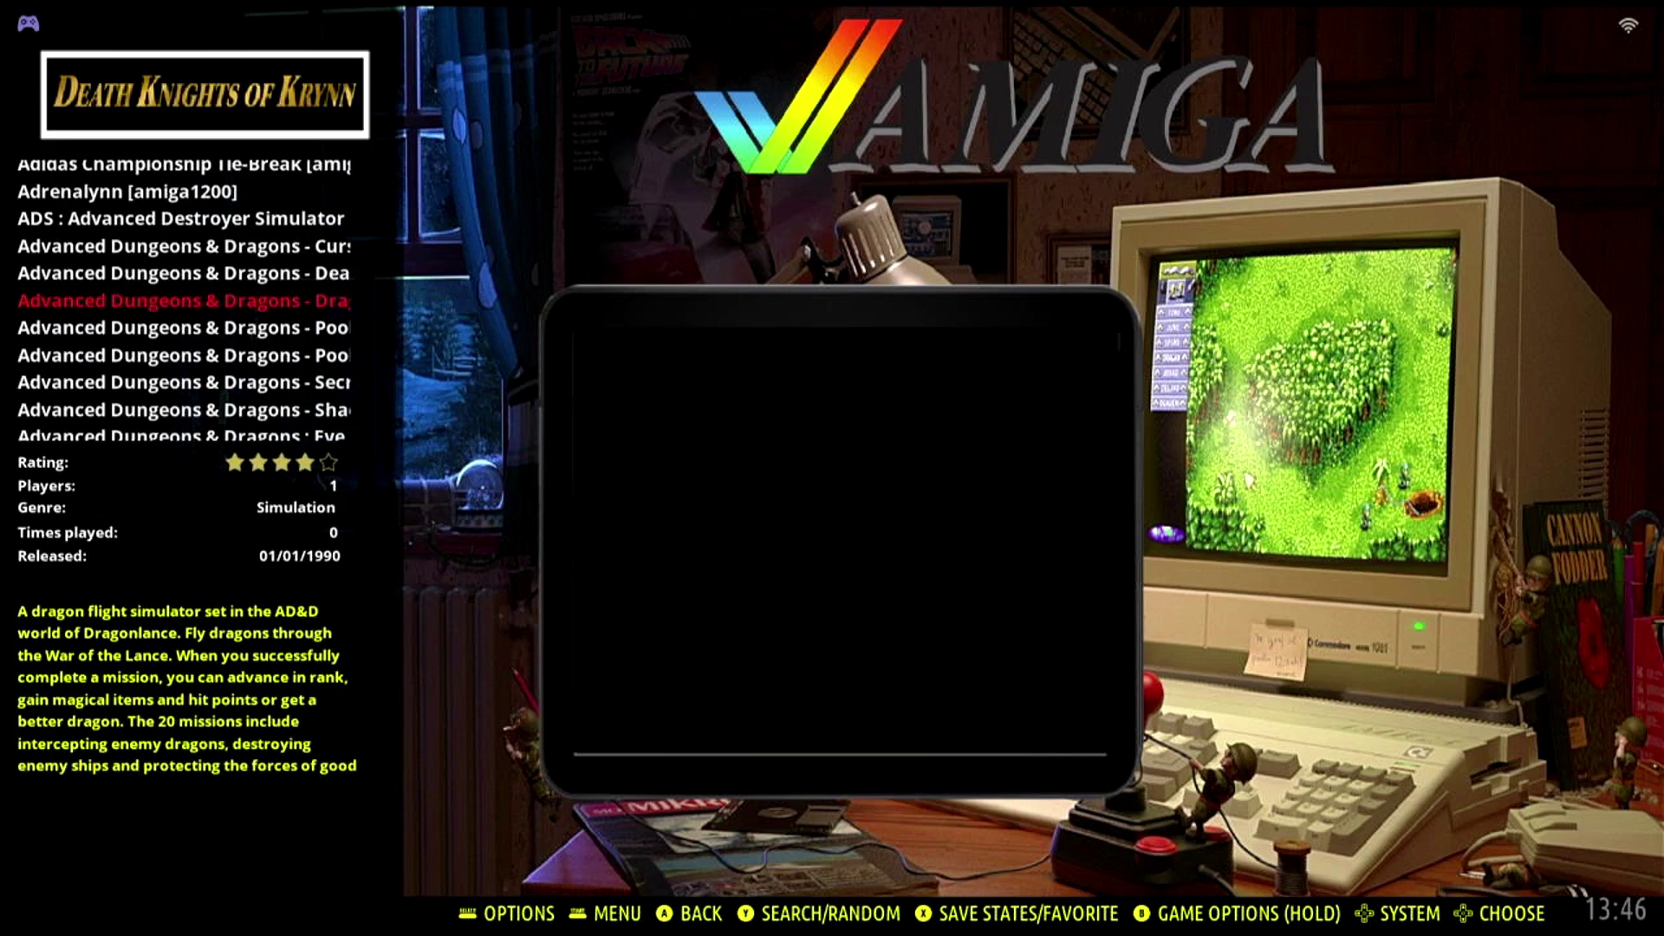
key("Down")
key("Down")
key("Down")
key("Down")
key("Down")
key("Down")
key("Down")
key("Down")
key("Down")
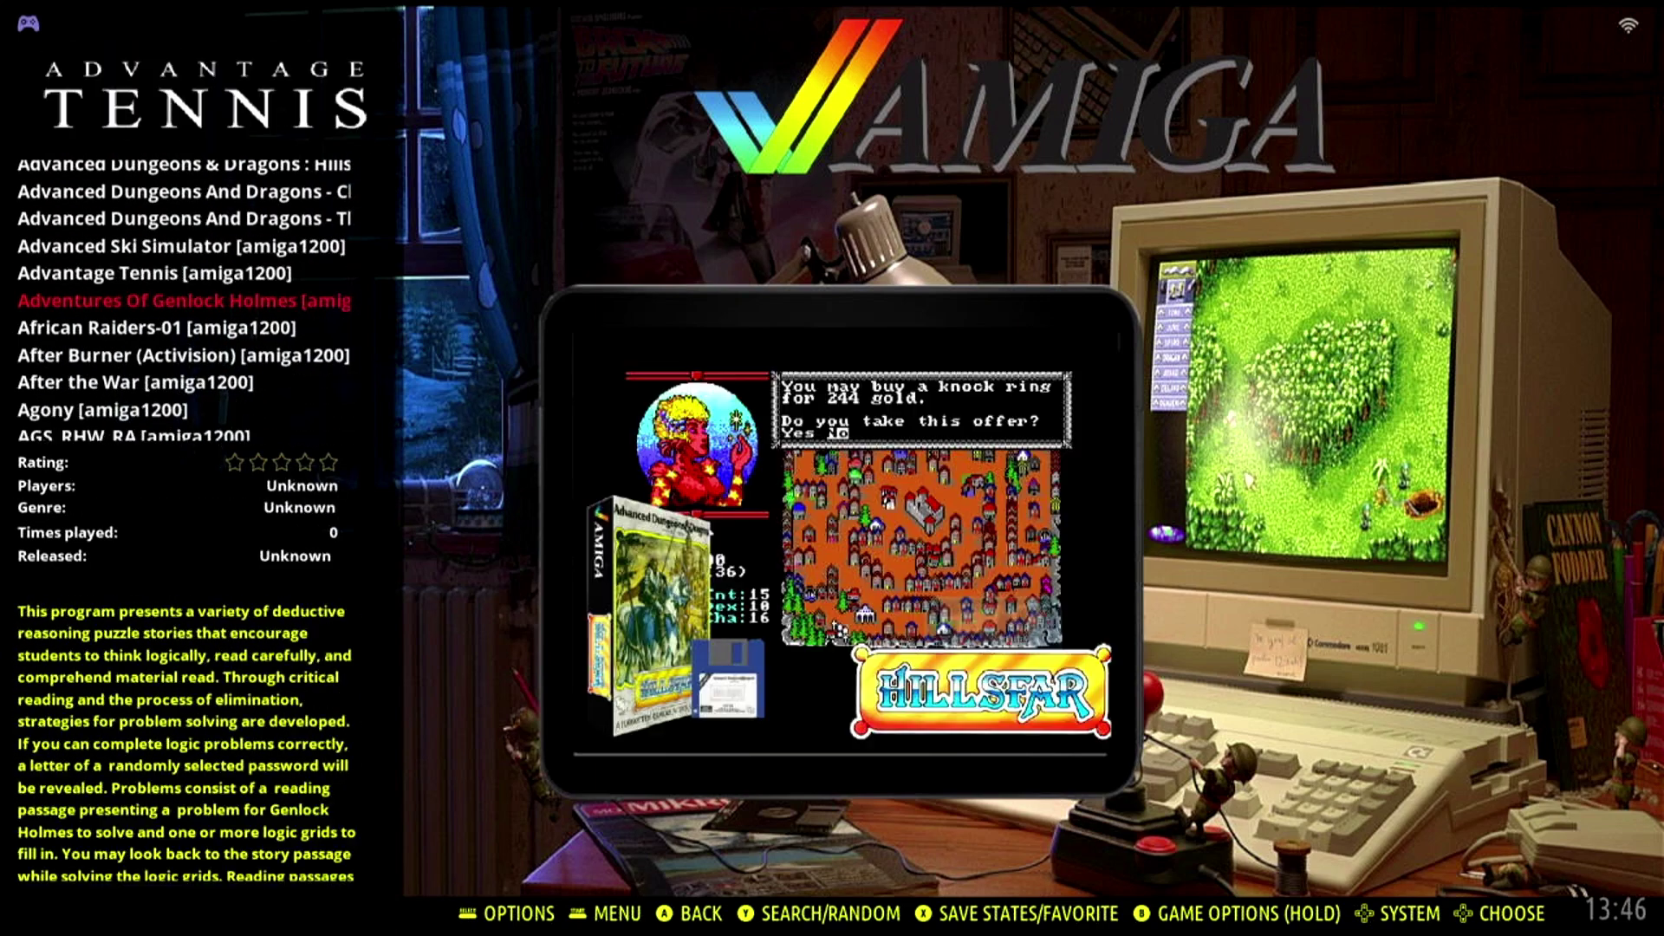
key("Down")
key("Down")
key("Down")
key("Down")
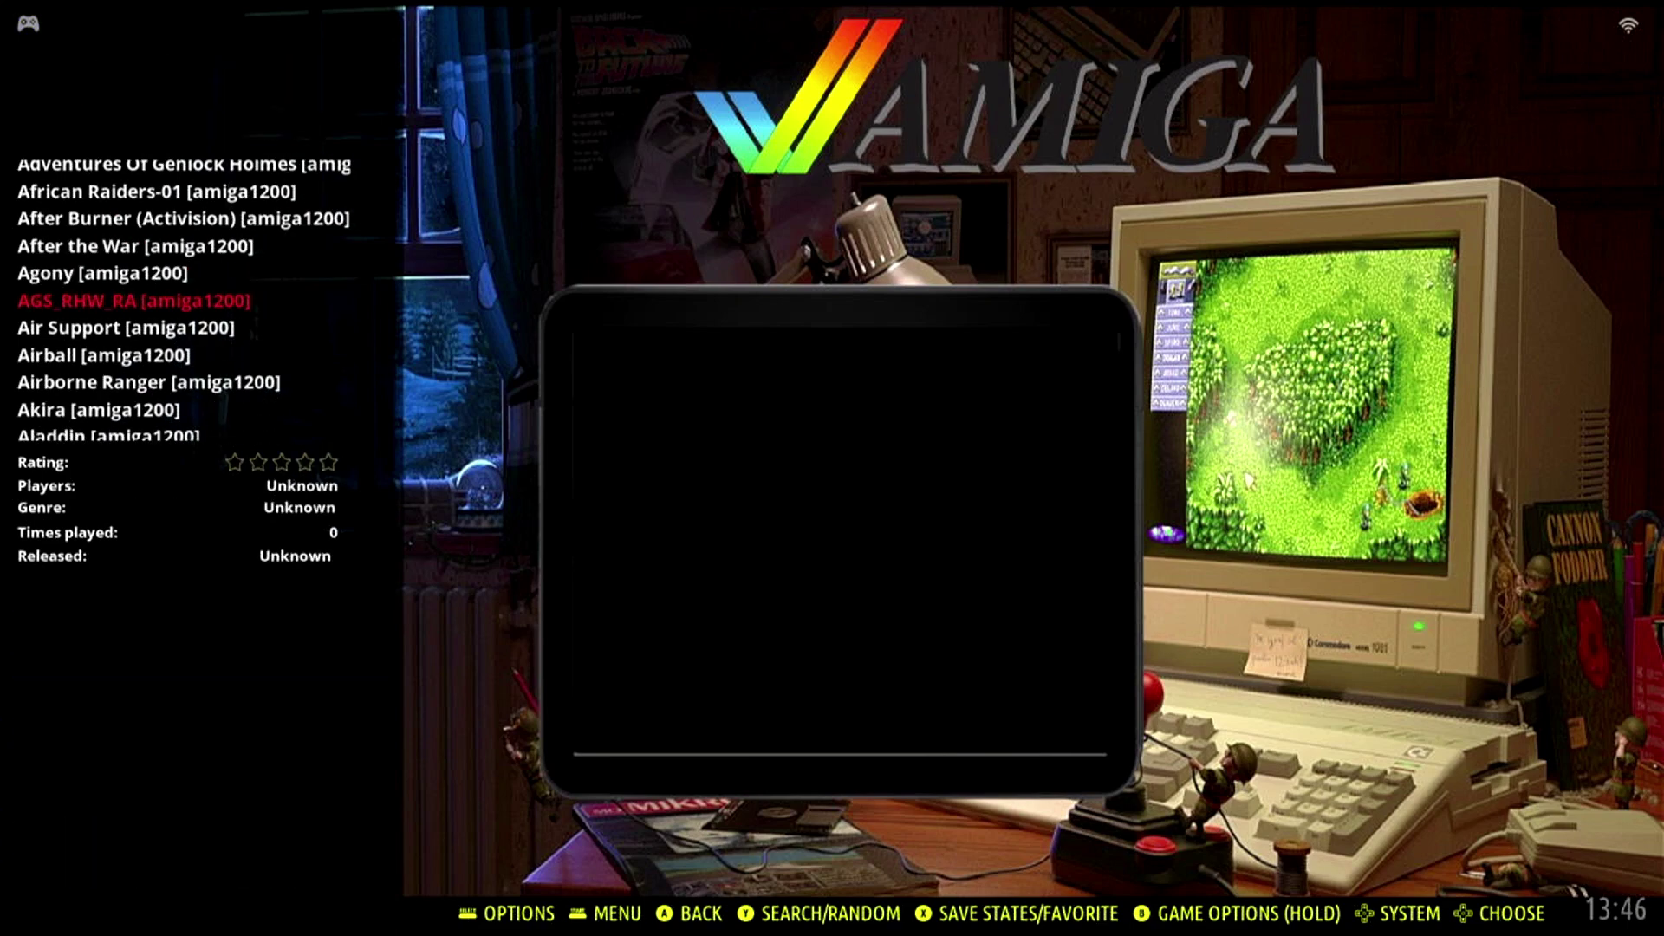
key("x")
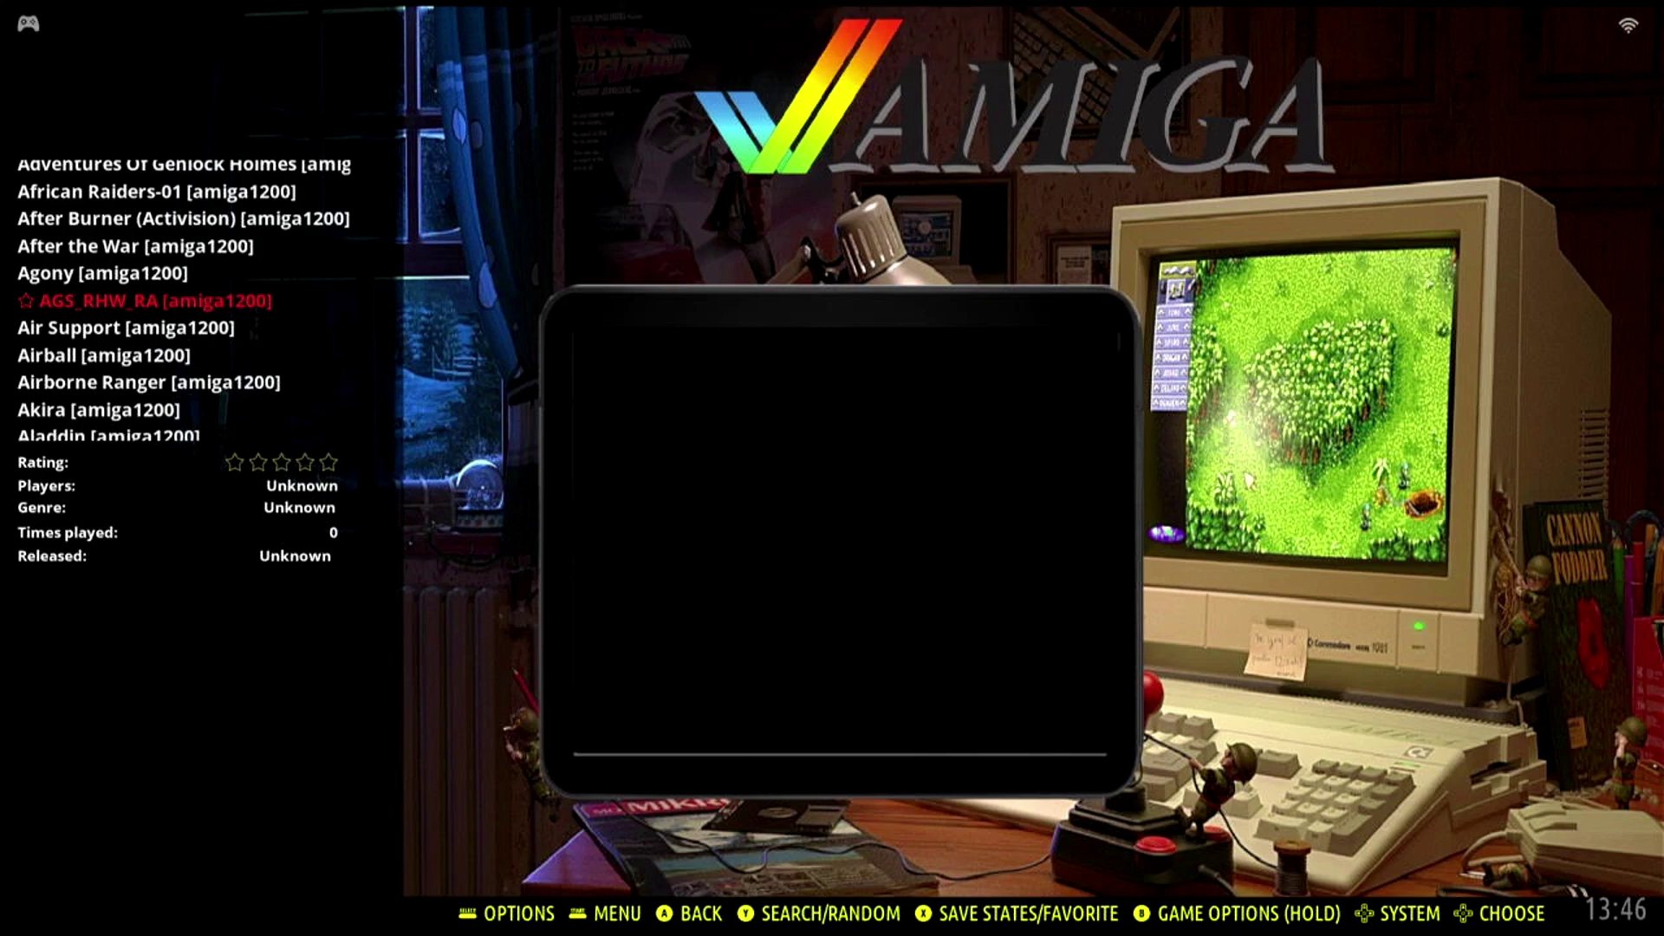
- Launch AGS_RHW_RA and cancel the Workbench screen reset request
key("Return")
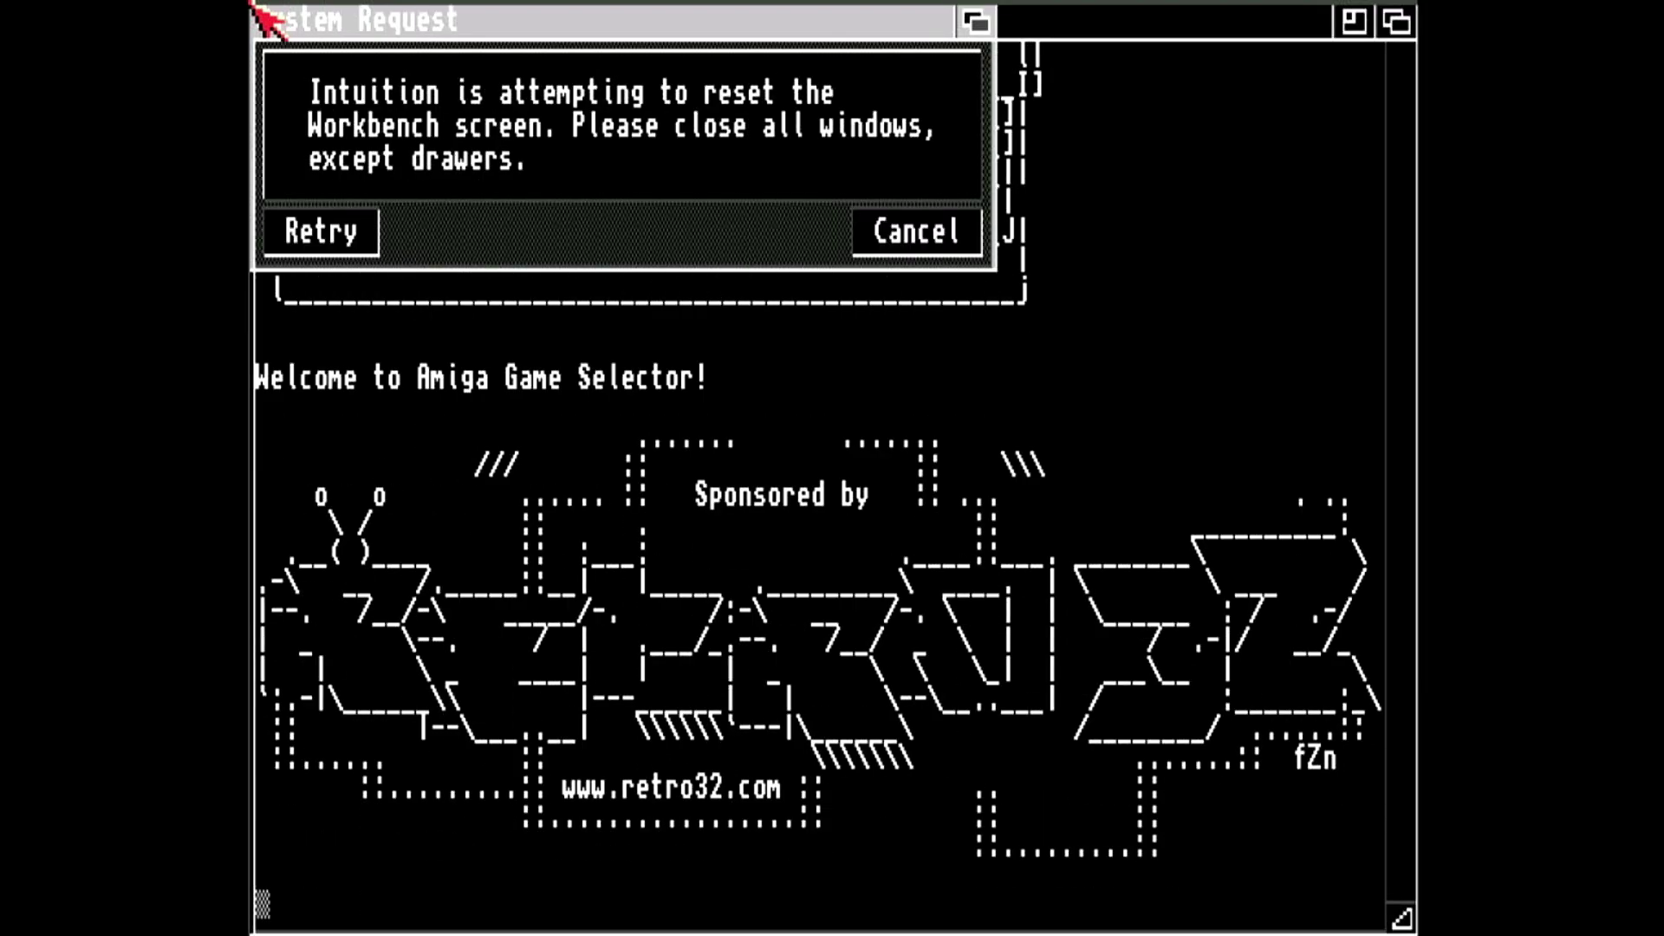
left_click(884, 232)
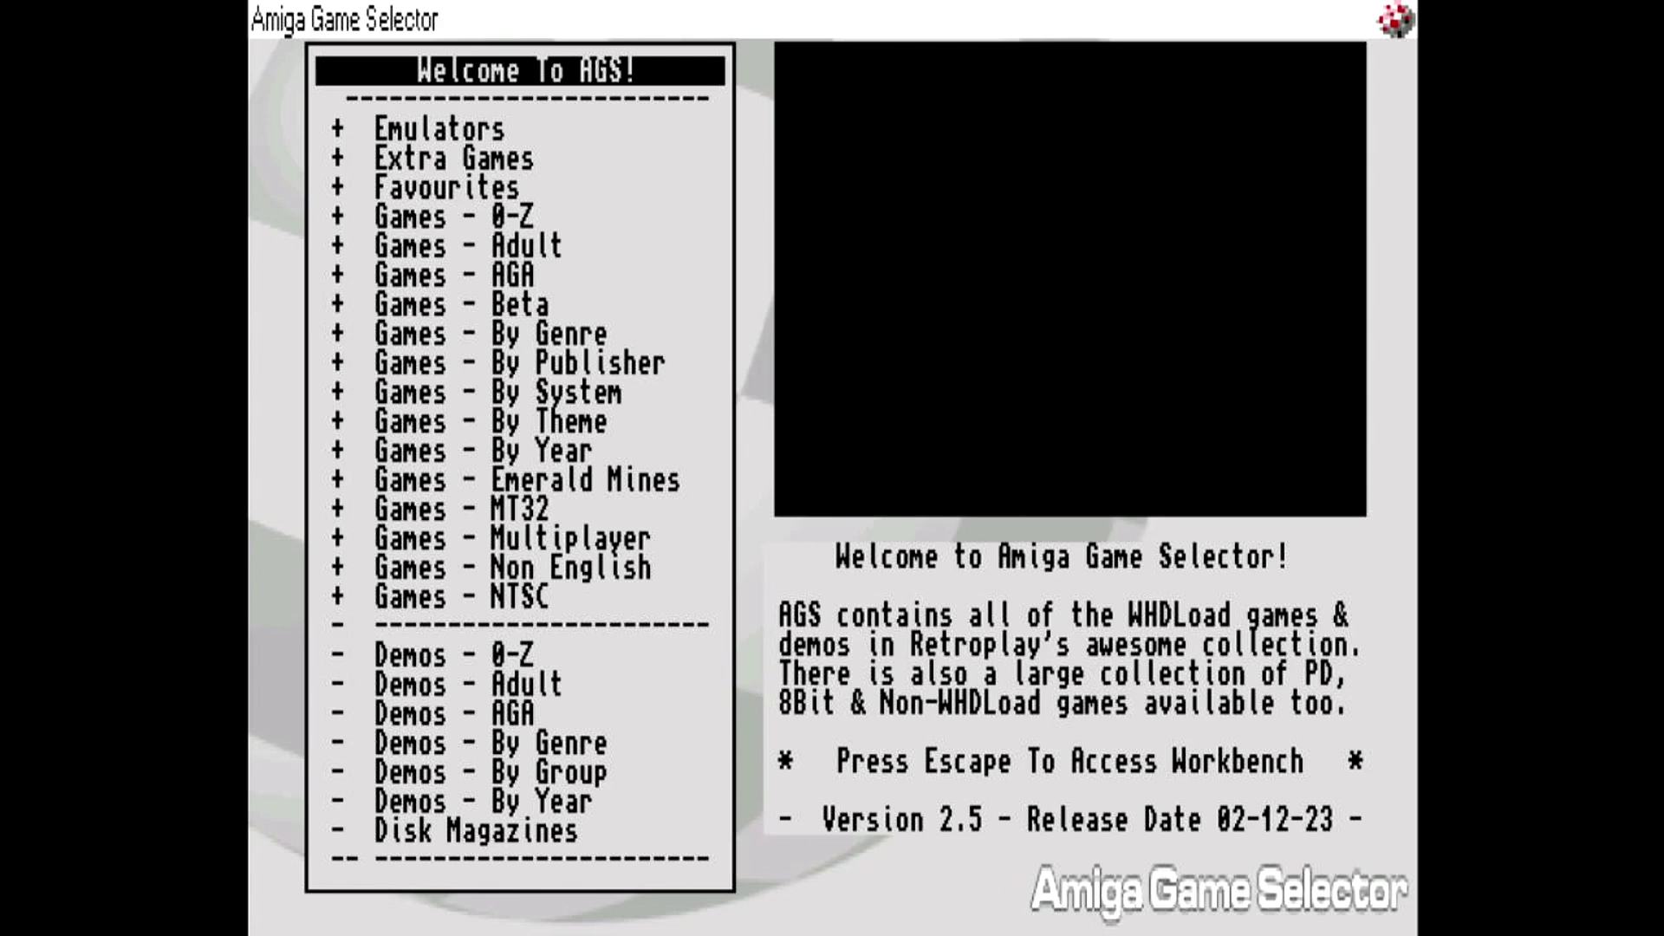
- View the systems in the Emulators list and return to the main list
key("Down")
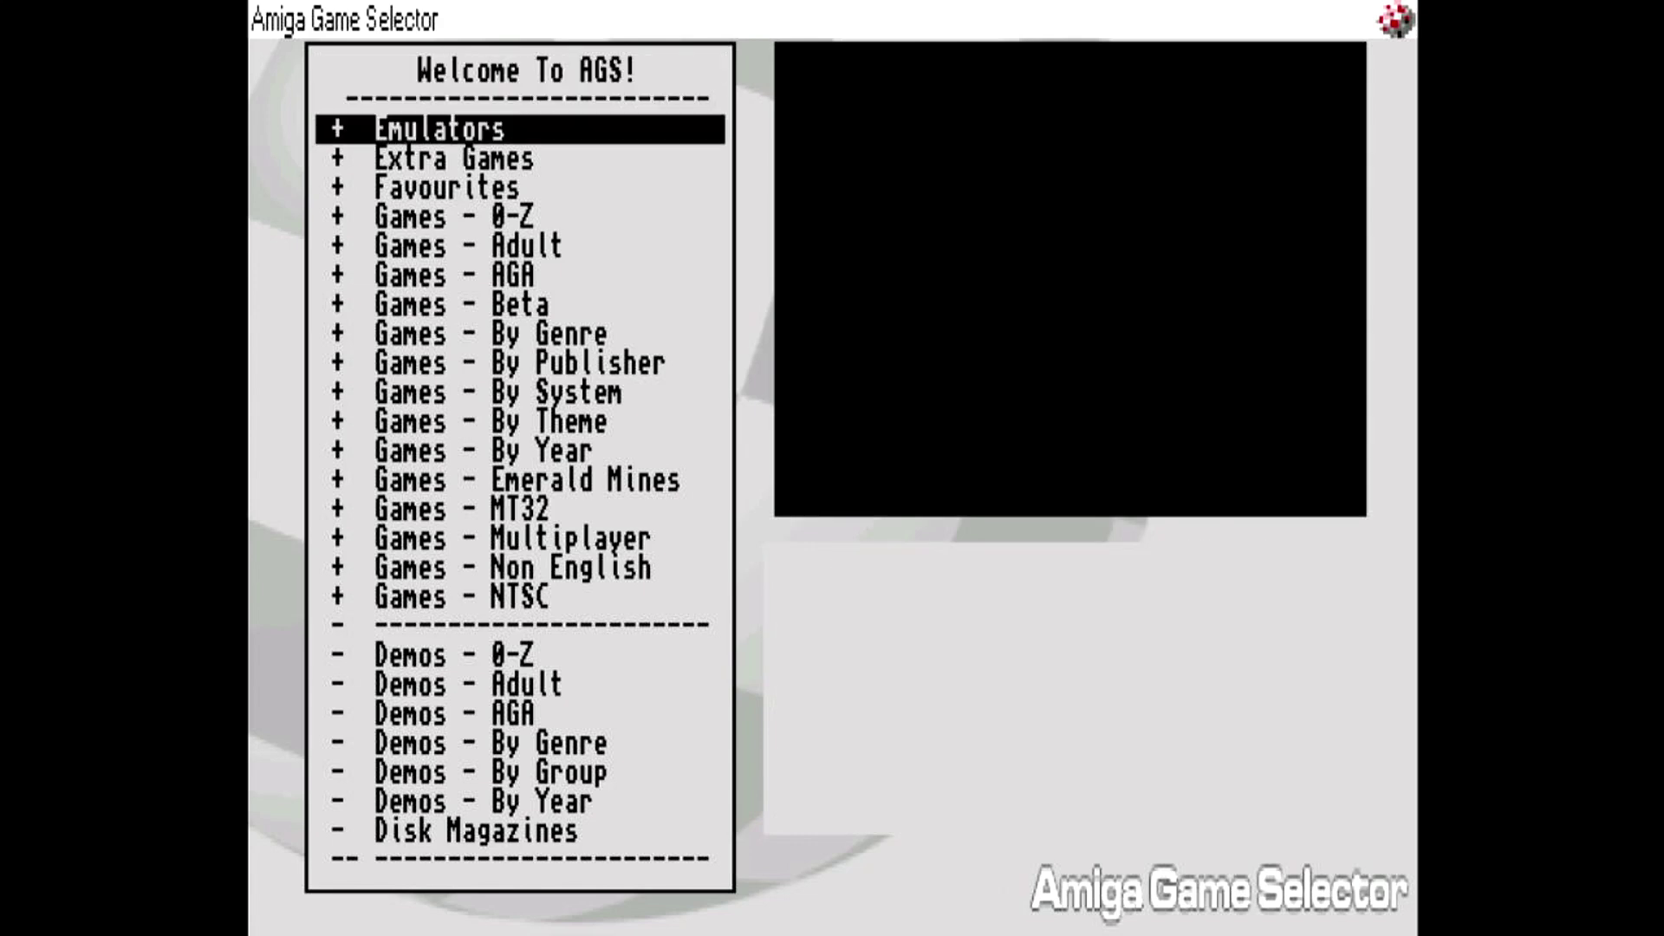
key("Return")
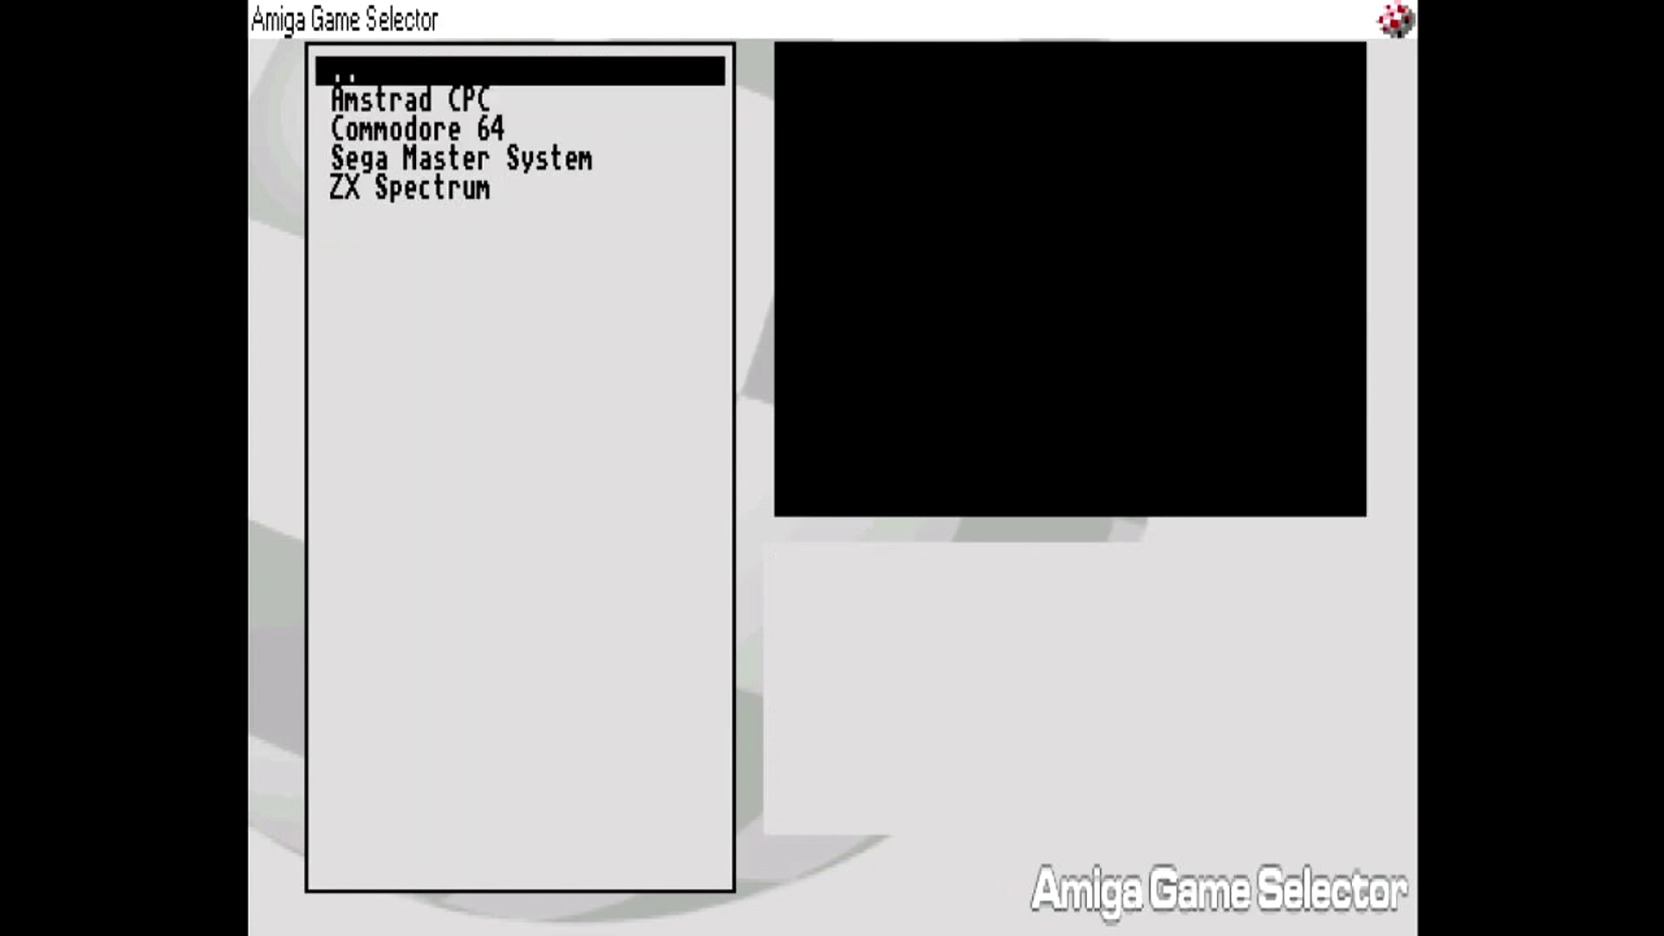
key("Return")
key("Down")
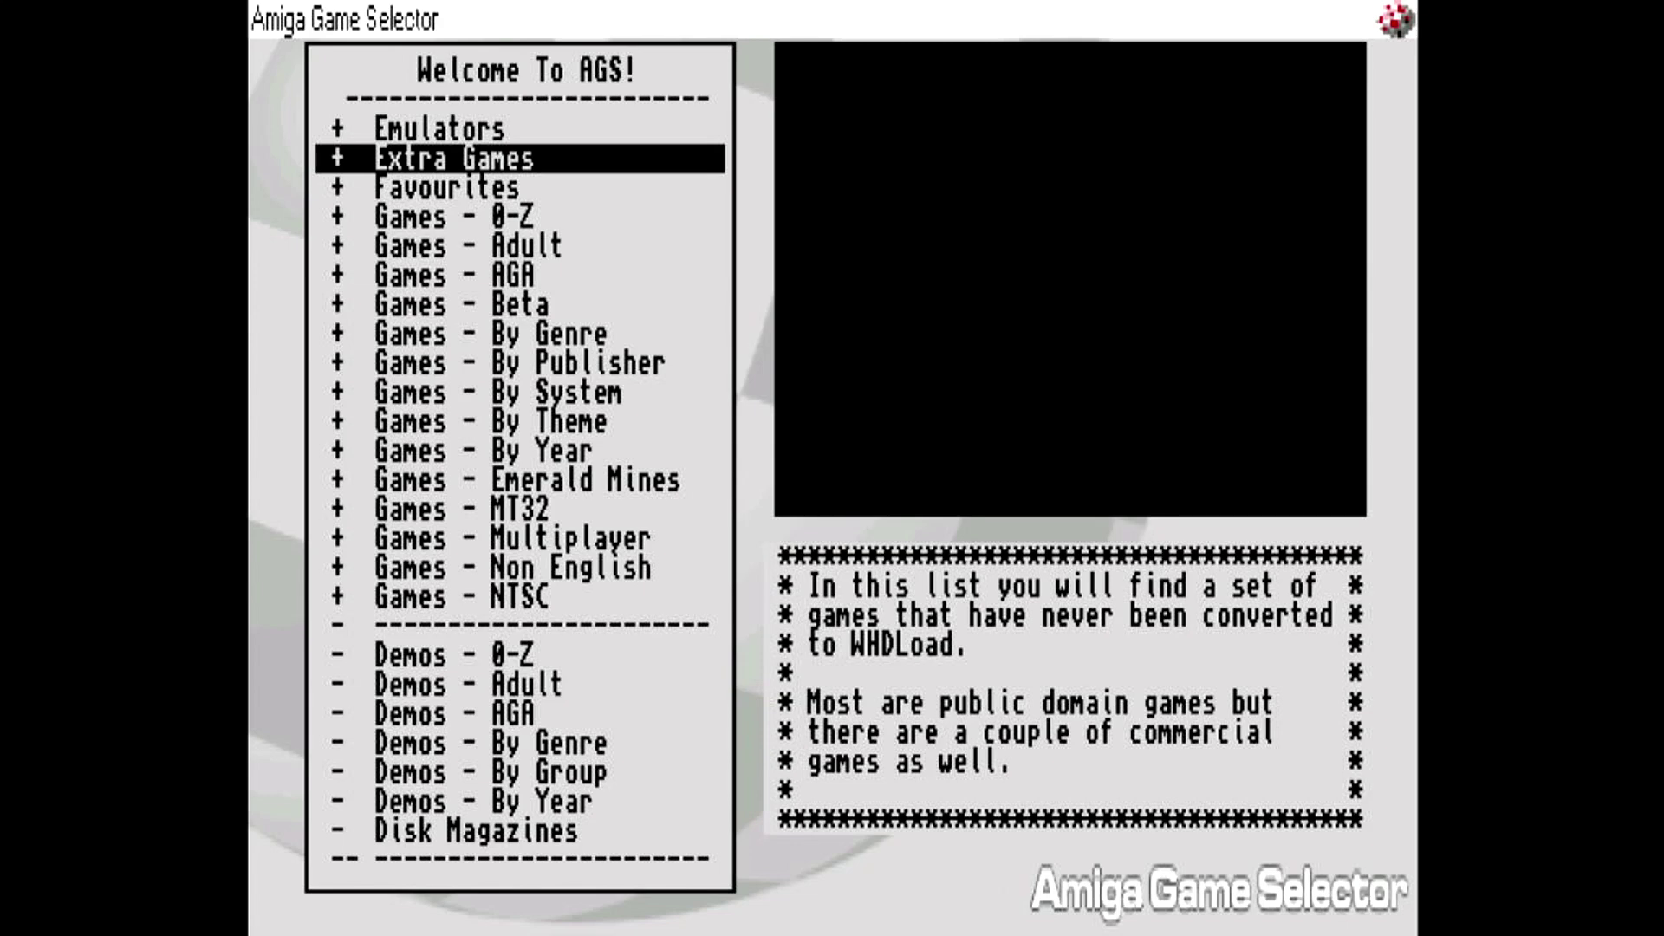
- Look through the Extra Games list and return to the main list's Games - 0-Z entry
key("Return")
key("Down")
key("Down")
key("Down")
key("Down")
key("Down")
key("Down")
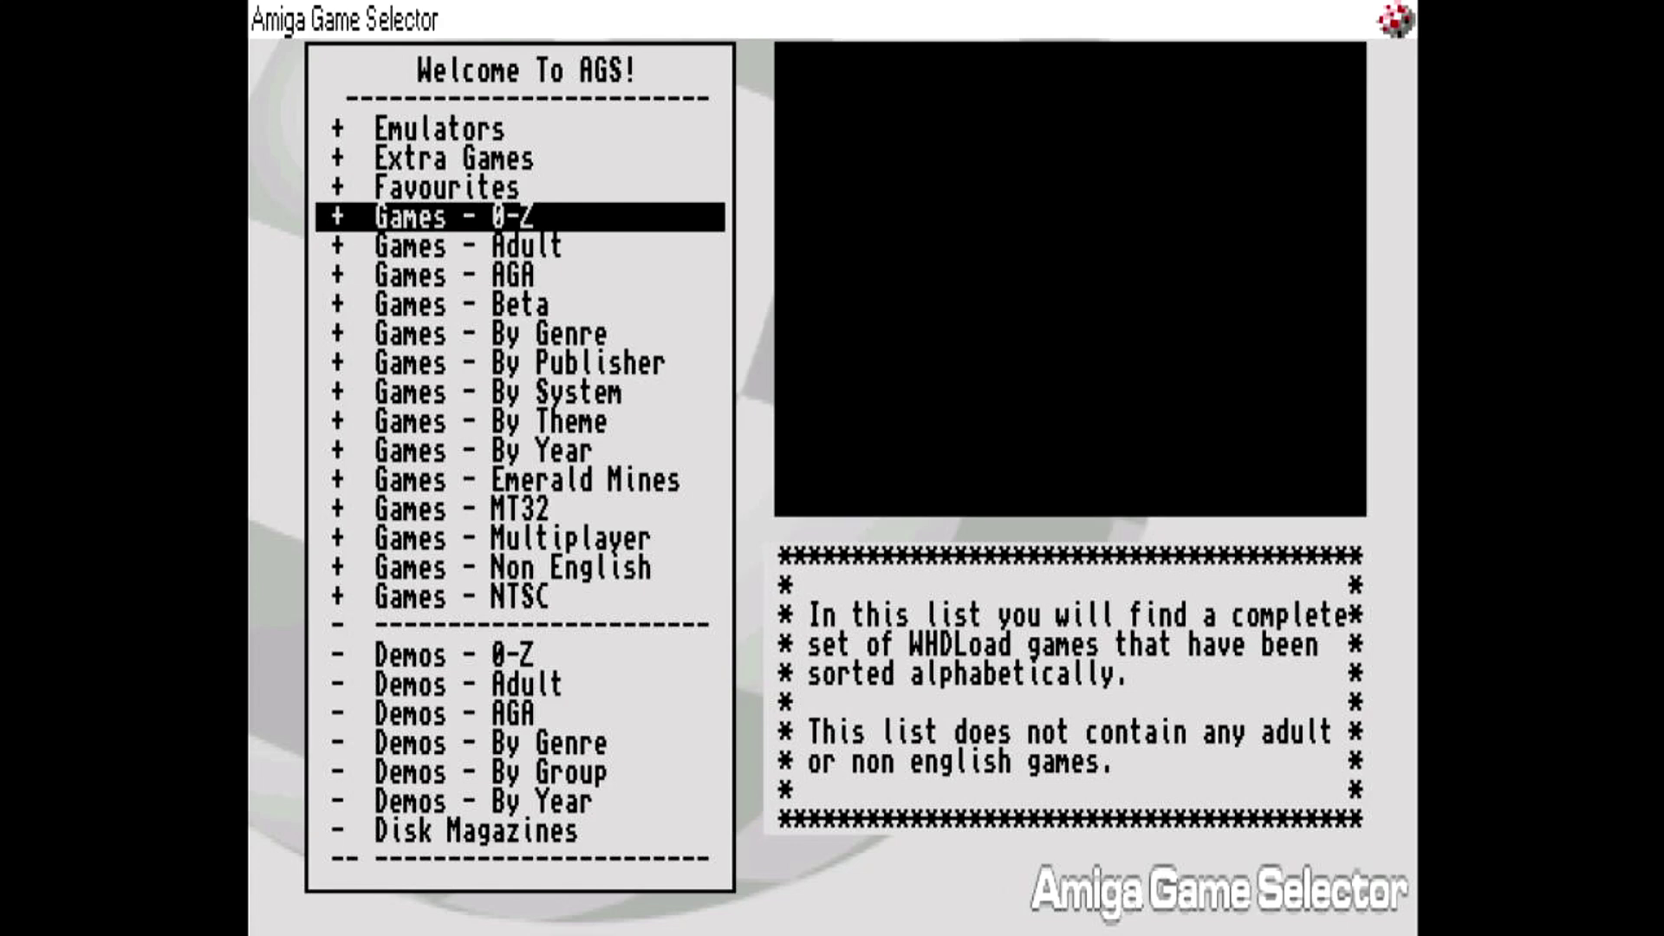
- Read the descriptions of the Games categories from 0-Z through By Theme
key("Down")
key("Down")
key("Up")
key("Up")
key("Down")
key("Down")
key("Up")
key("Down")
key("Down")
key("Down")
key("Down")
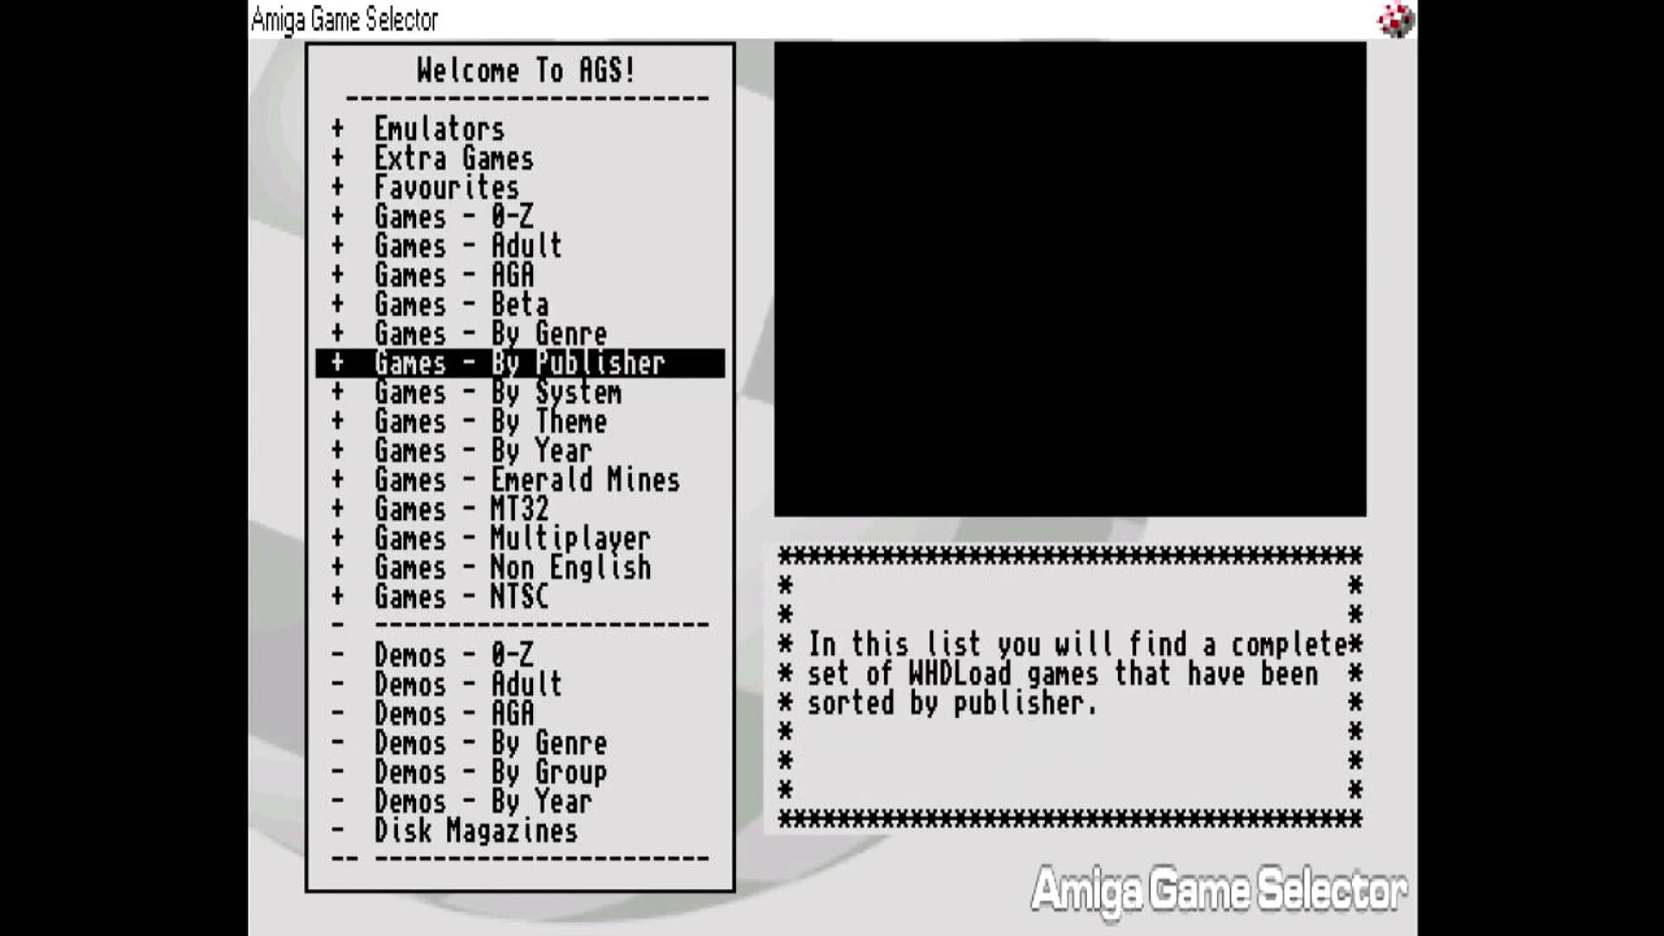
key("Down")
key("Down")
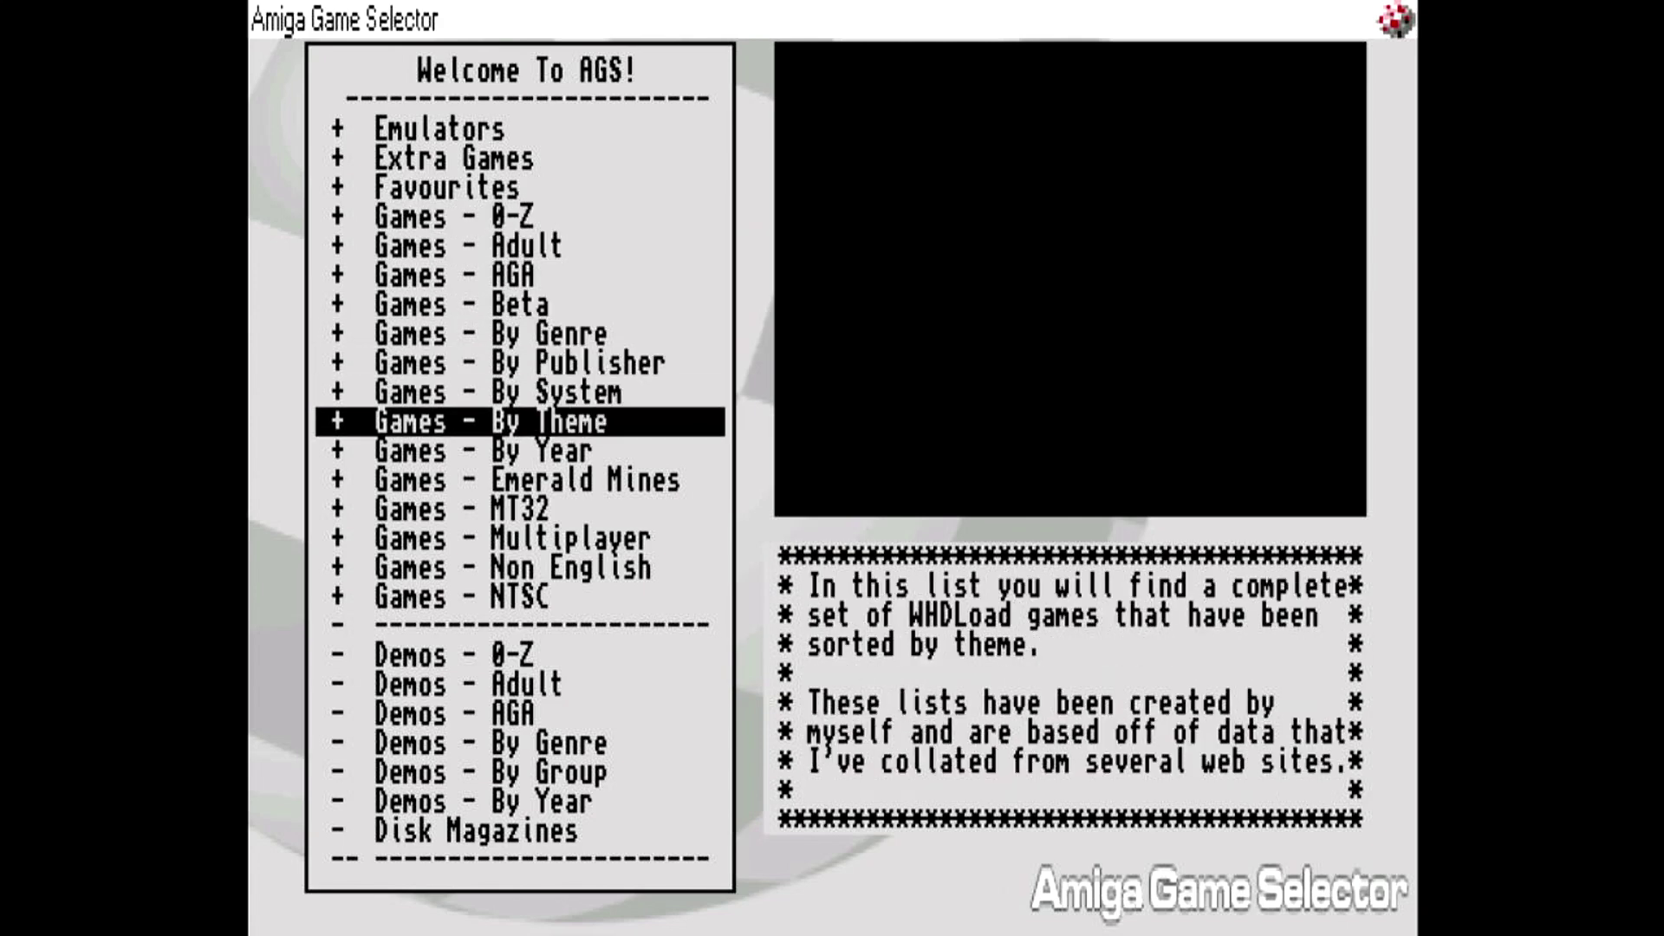
- Open Games - By Year, look through the release years, and return to the main list
key("Return")
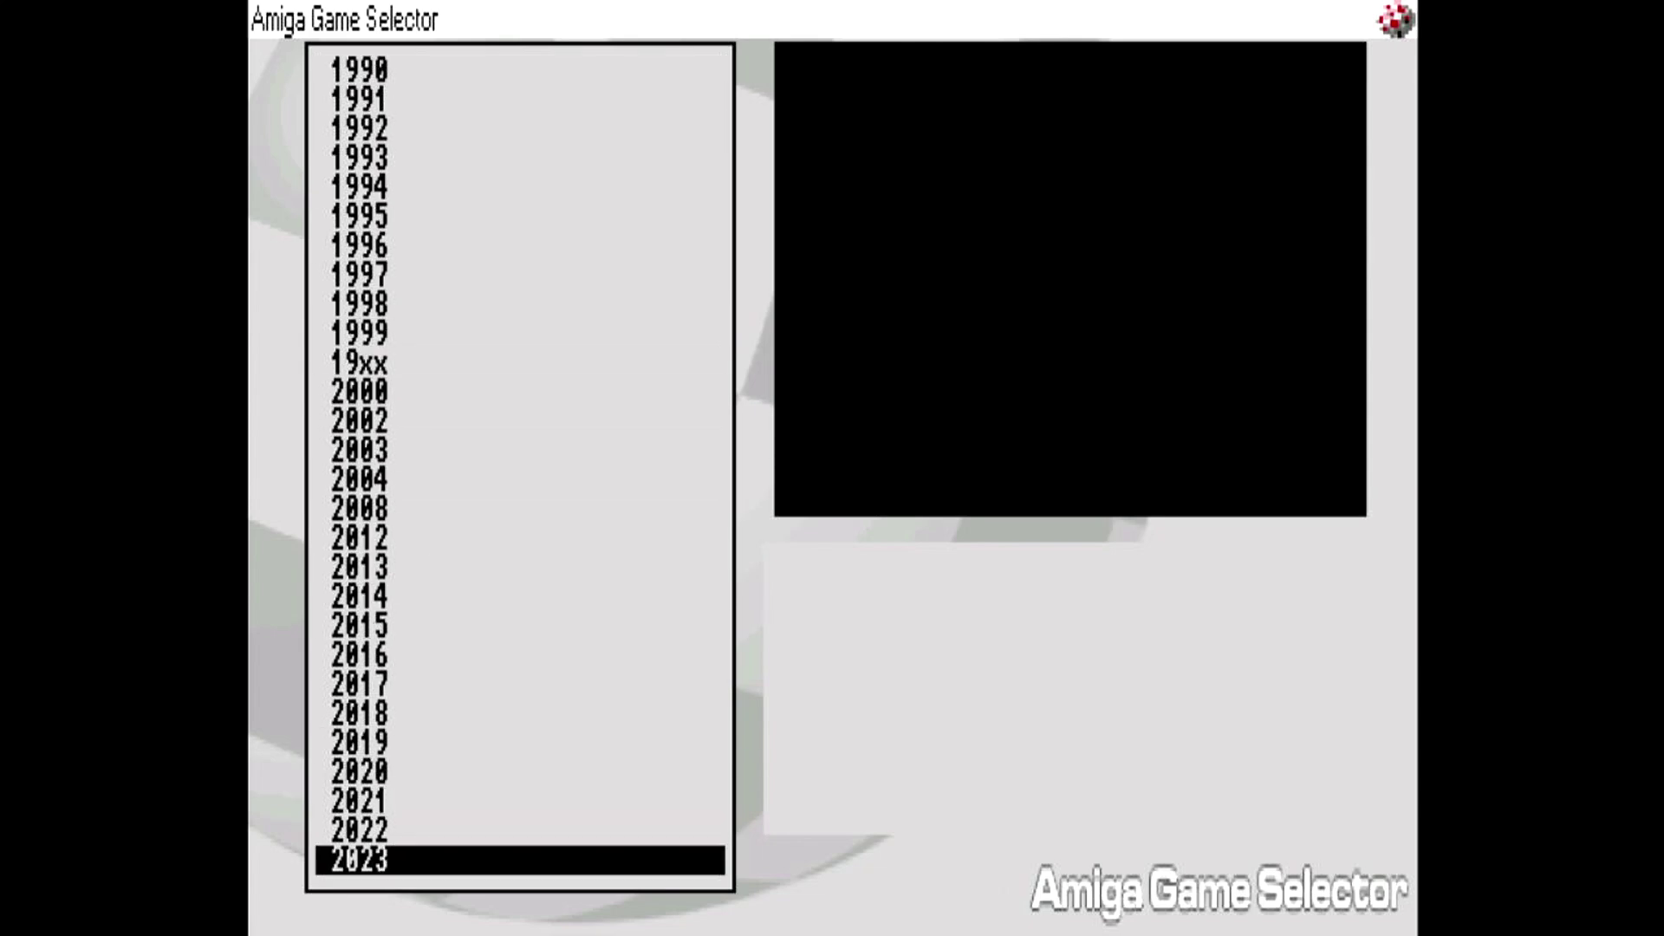
key("Up")
key("Up")
key("Up")
key("Down")
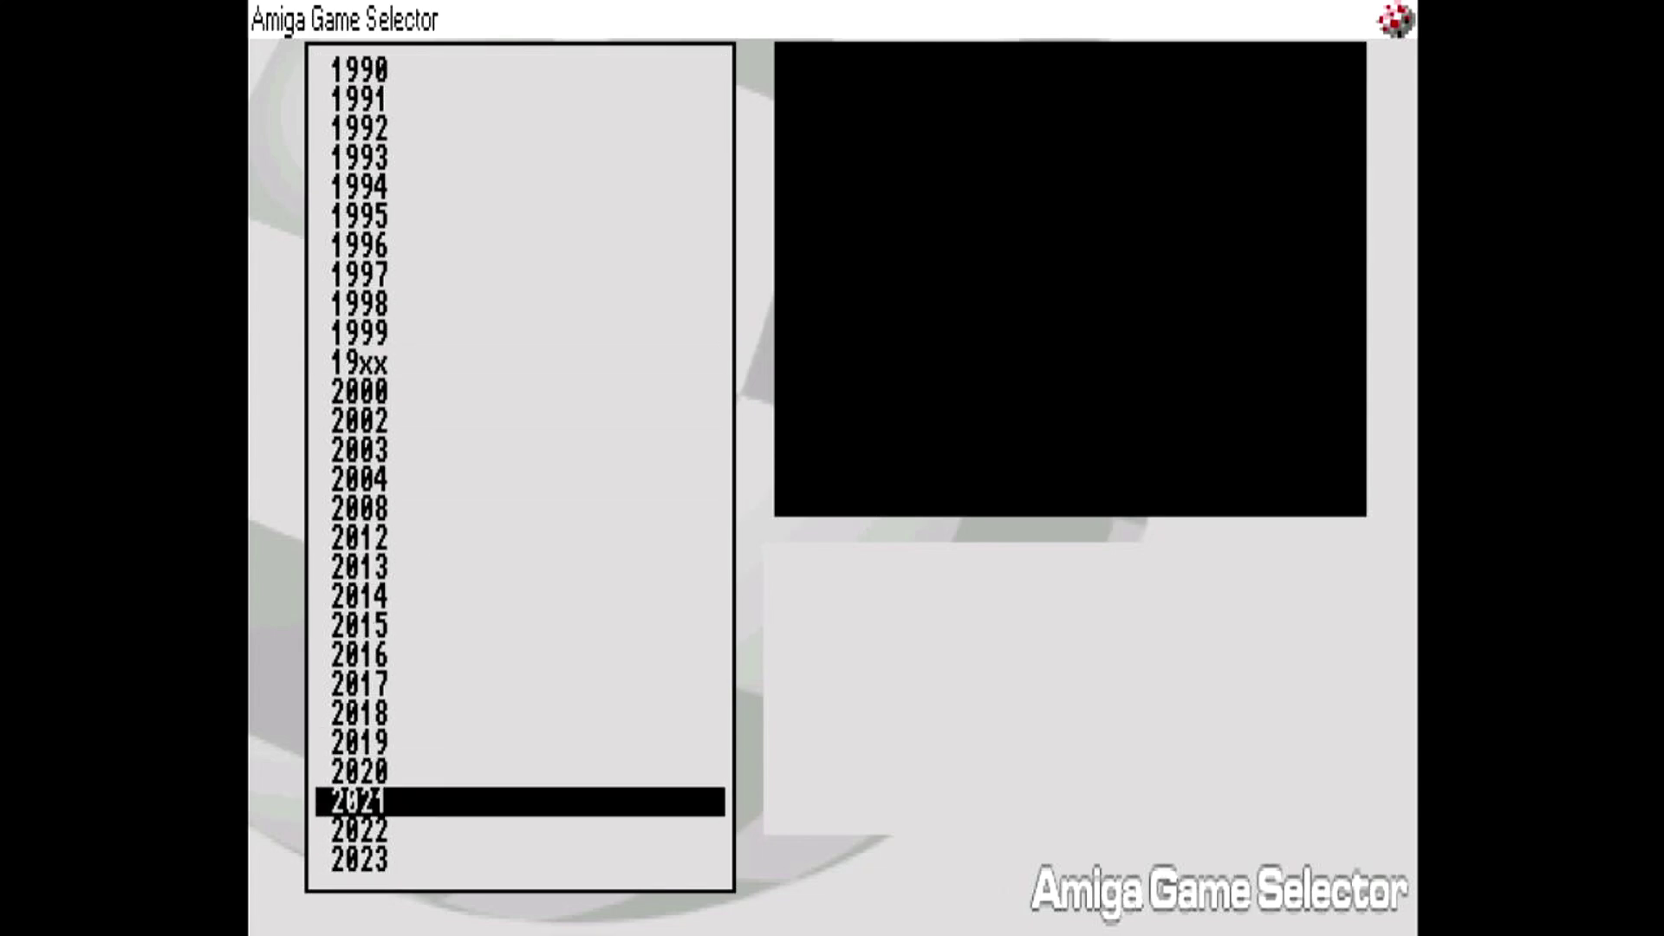
key("Up")
key("Up")
key("Up")
key("Up")
key("Up")
key("Up")
key("Up")
key("Up")
key("Up")
key("Up")
key("Up")
key("Up")
key("Up")
key("Up")
key("Up")
key("Up")
key("Up")
key("Up")
key("Up")
key("Up")
key("Return")
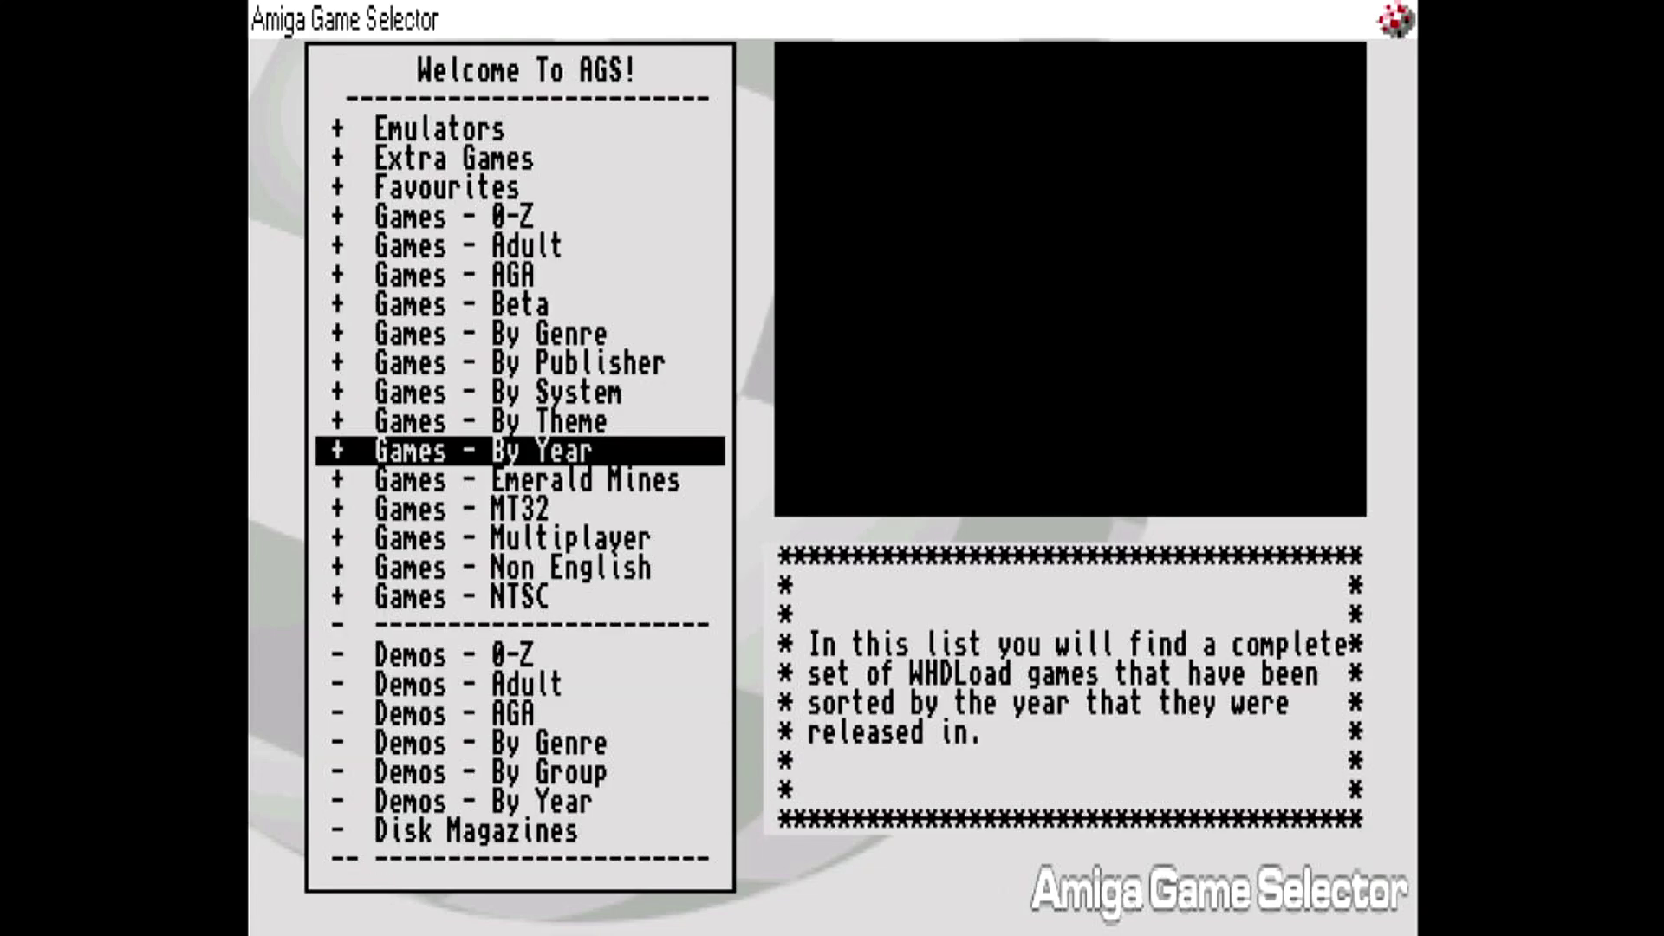
- Read the descriptions of the Demos categories from 0-Z through By Year in the main list
key("Down")
key("Down")
key("Down")
key("Down")
key("Down")
key("Down")
key("Down")
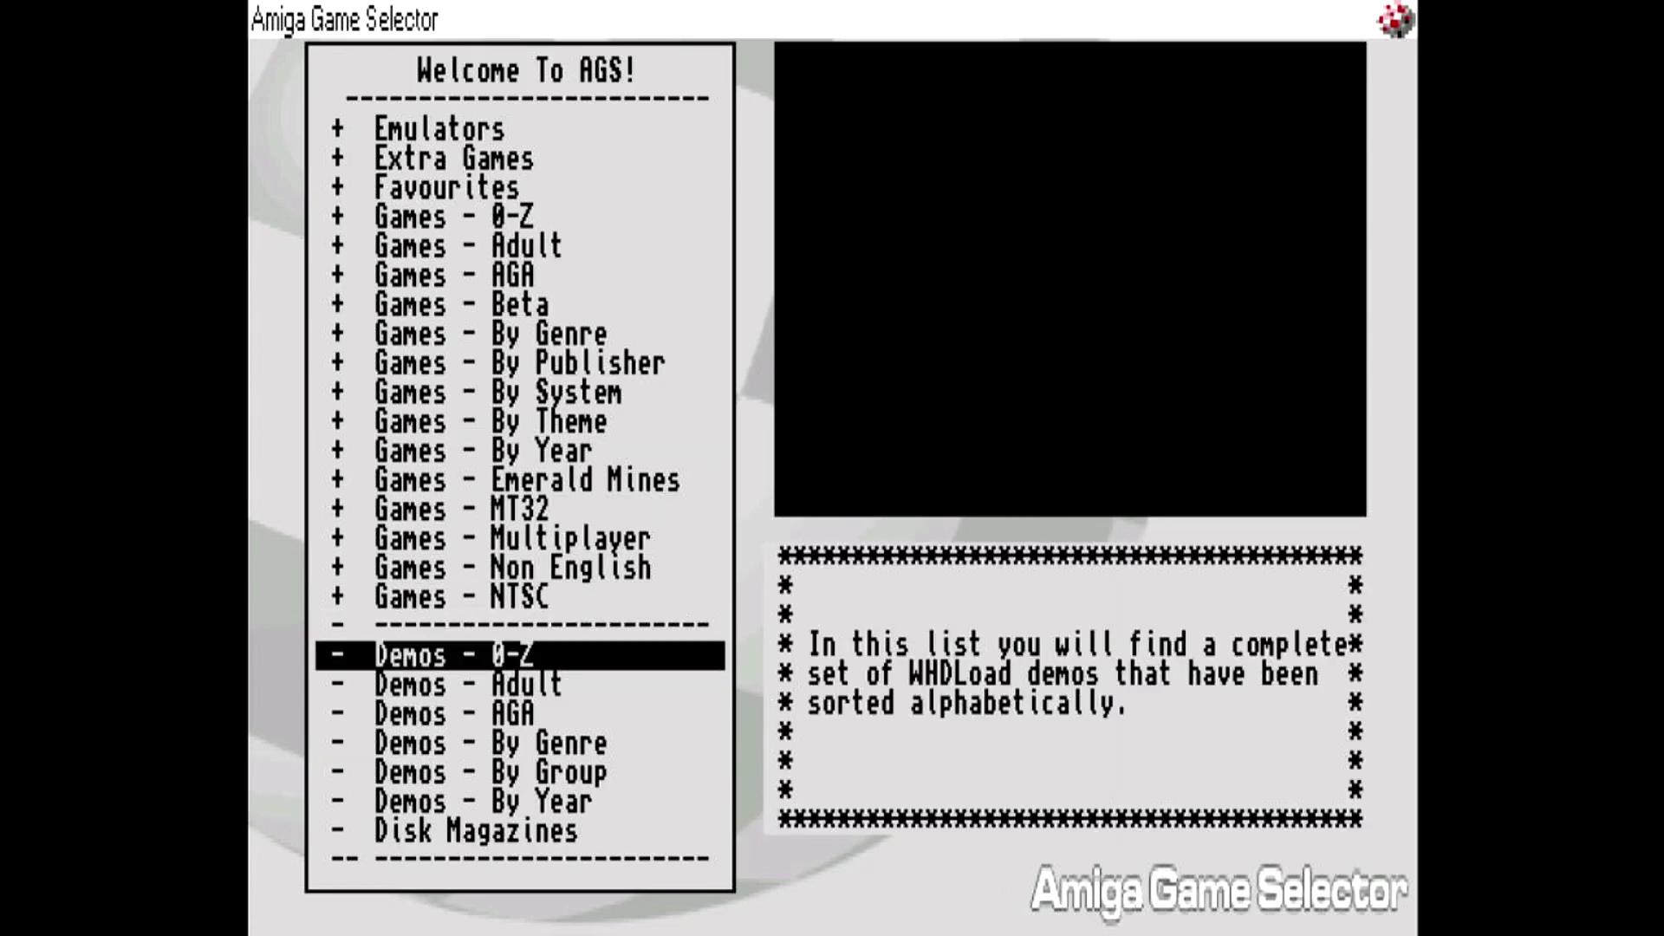
key("Down")
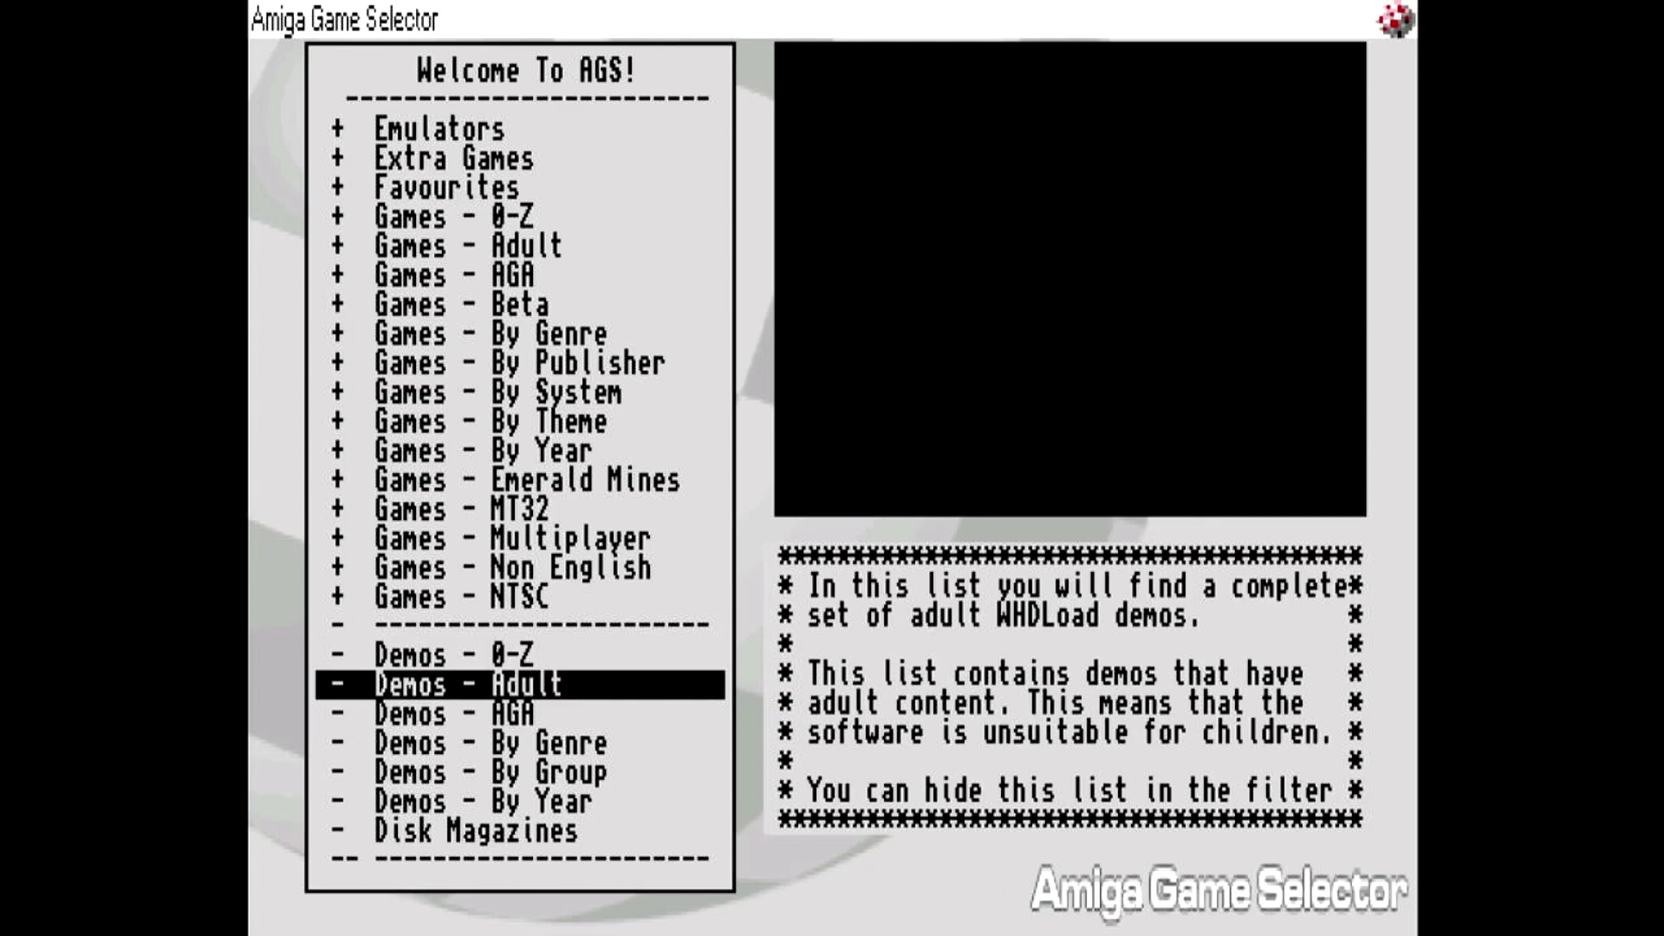
key("Down")
key("Down")
key("Down")
key("Down")
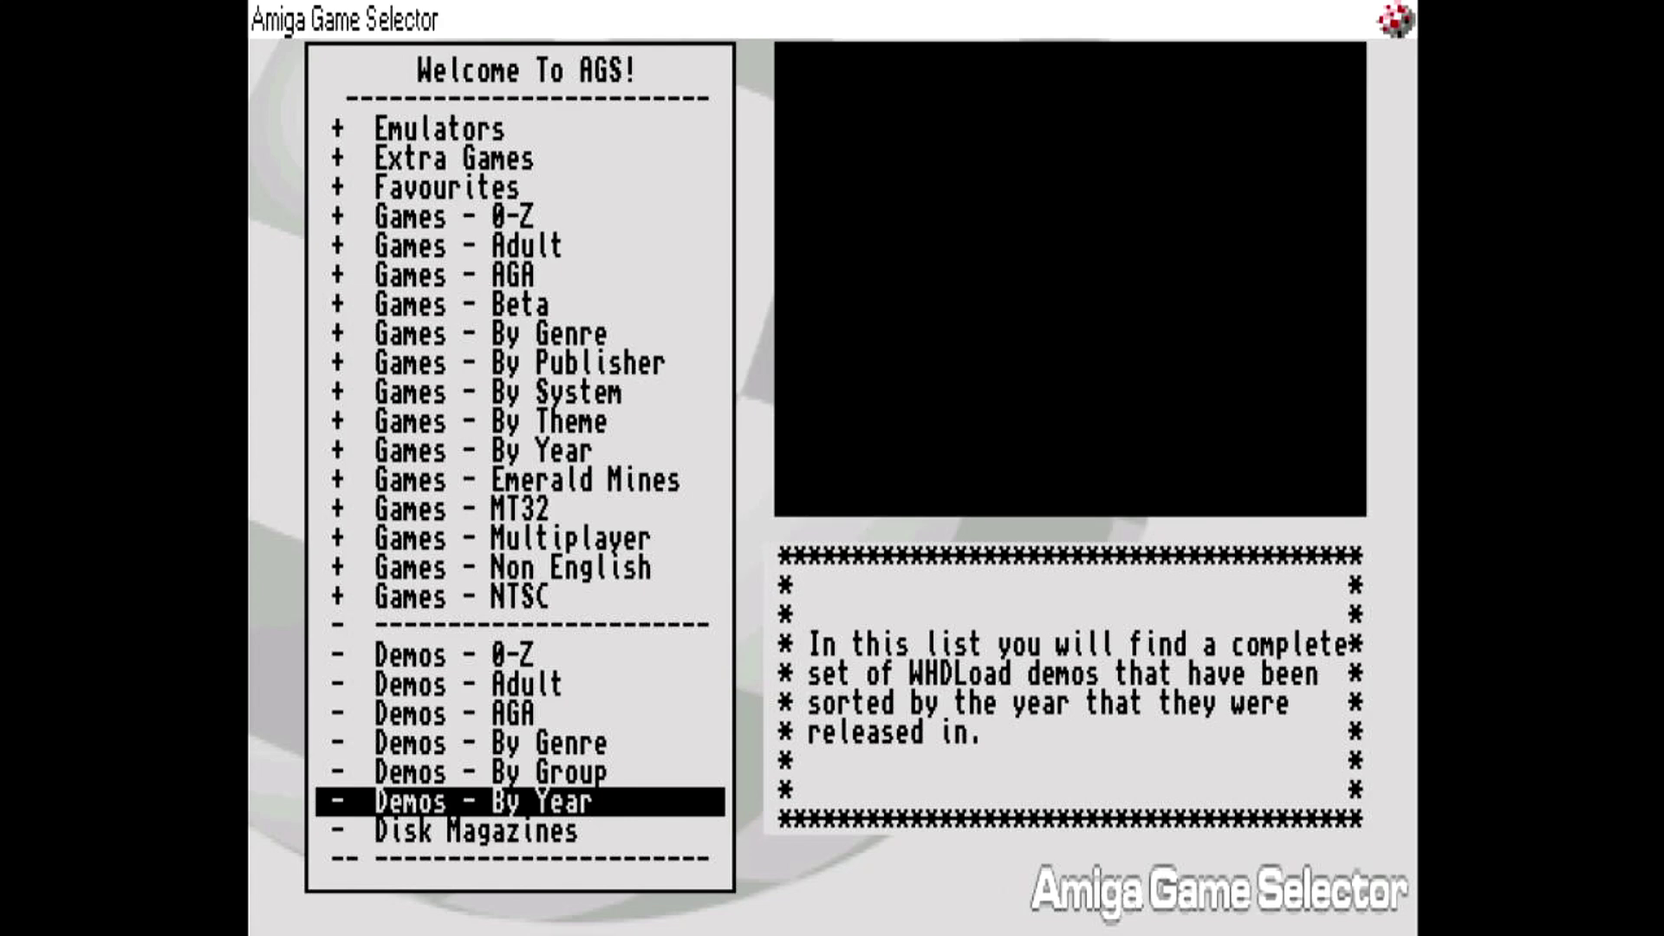
- Look through the main list's remaining entries from Disk Magazines and Documentation to Pick A Random Game or Demo
key("Down")
key("Down")
key("Down")
key("Down")
key("Down")
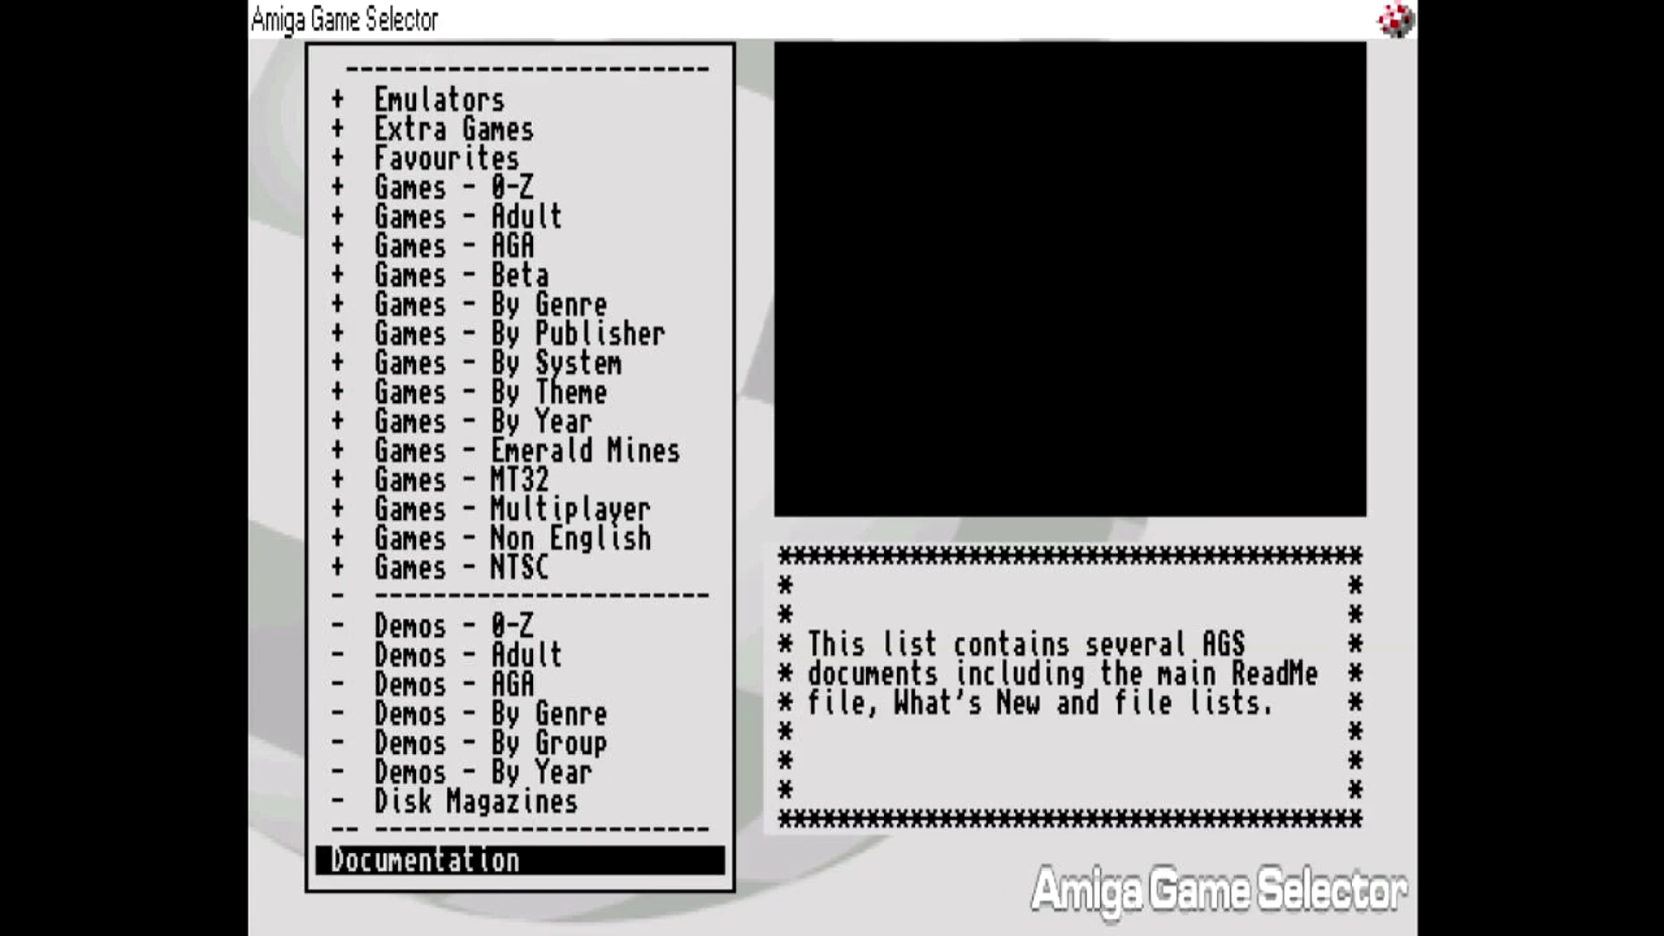
key("Down")
key("Down")
key("Down")
key("Down")
key("Down")
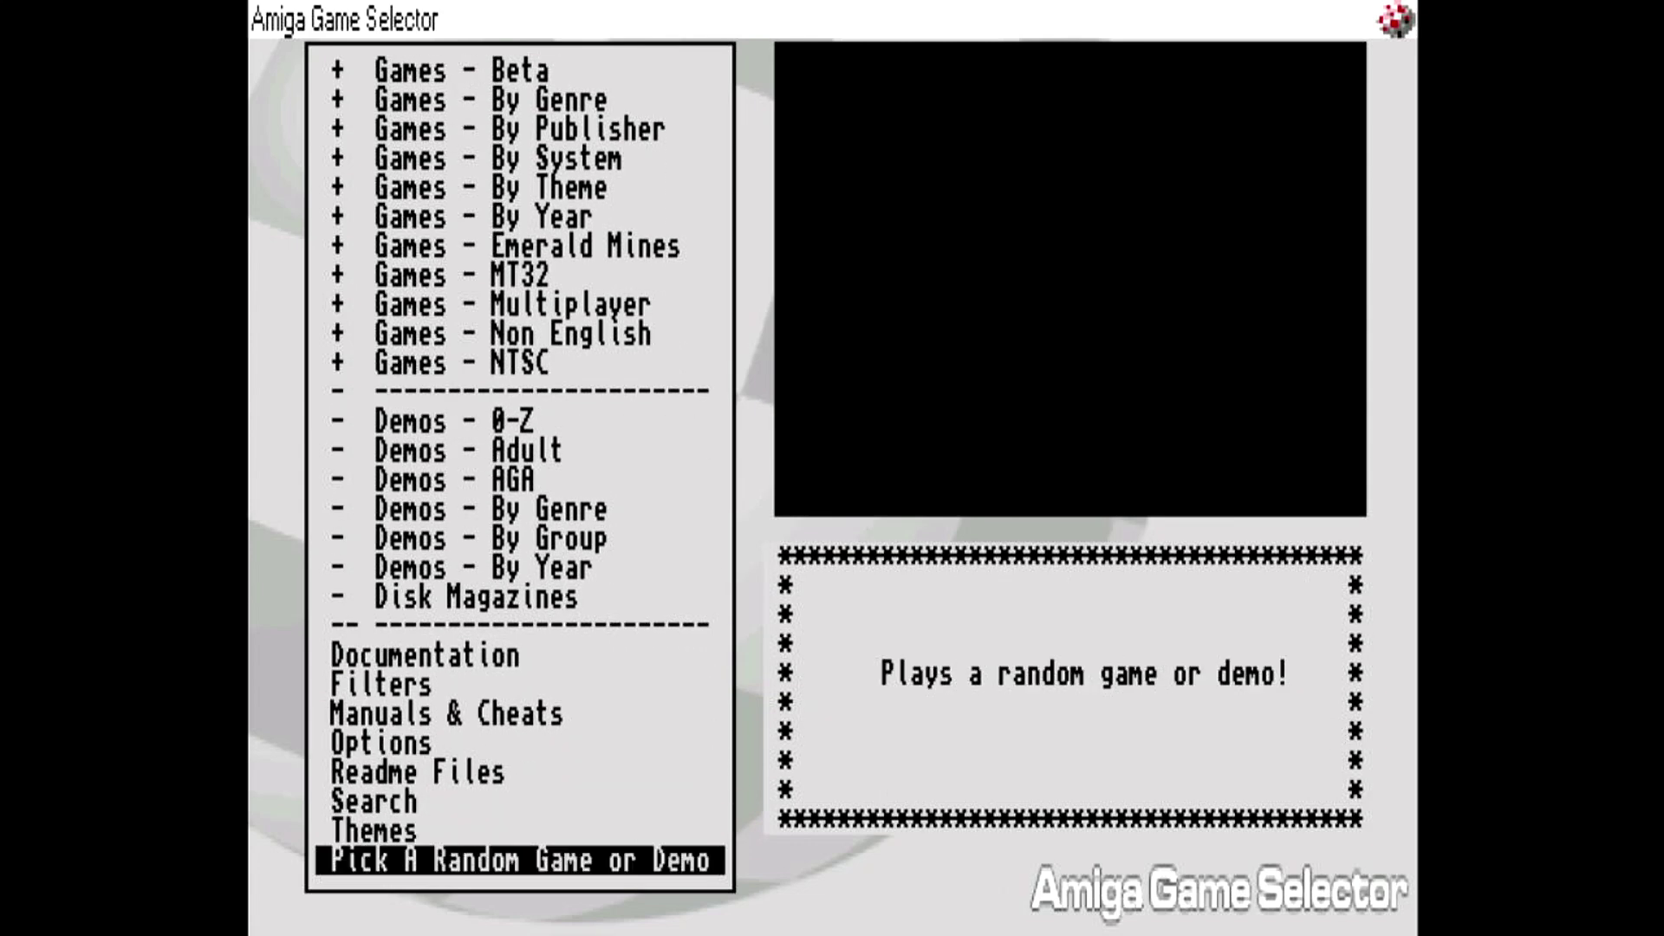
- Open Themes and apply the Workbench 1.3 theme from the Amiga OS category
key("Up")
key("Return")
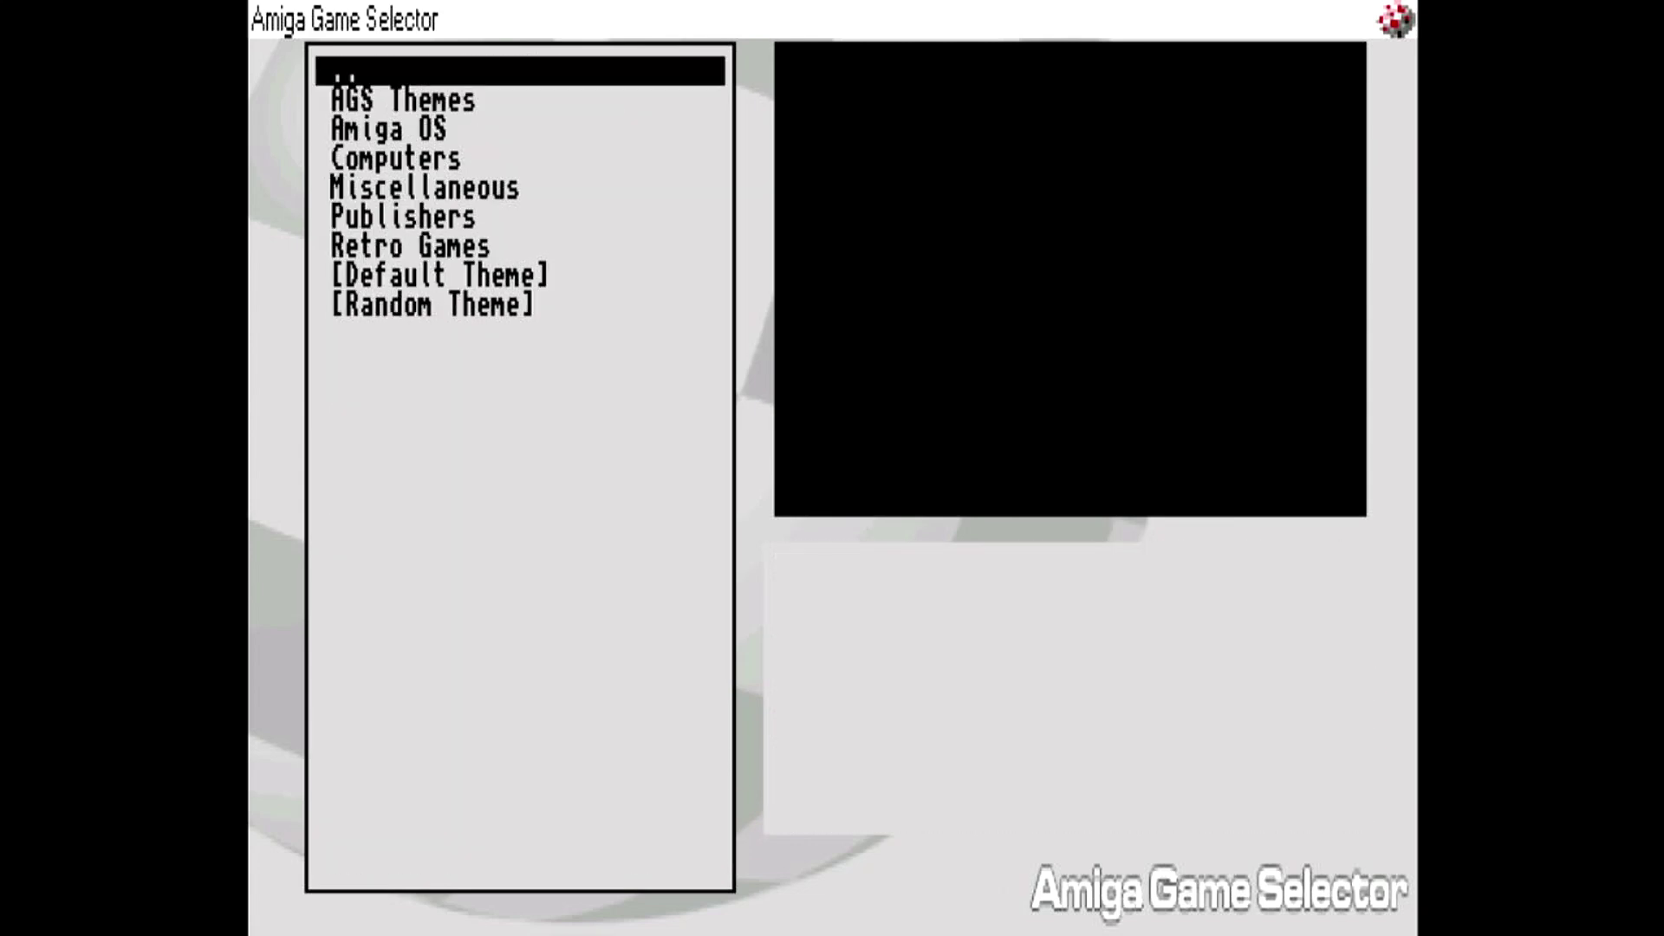
key("Down")
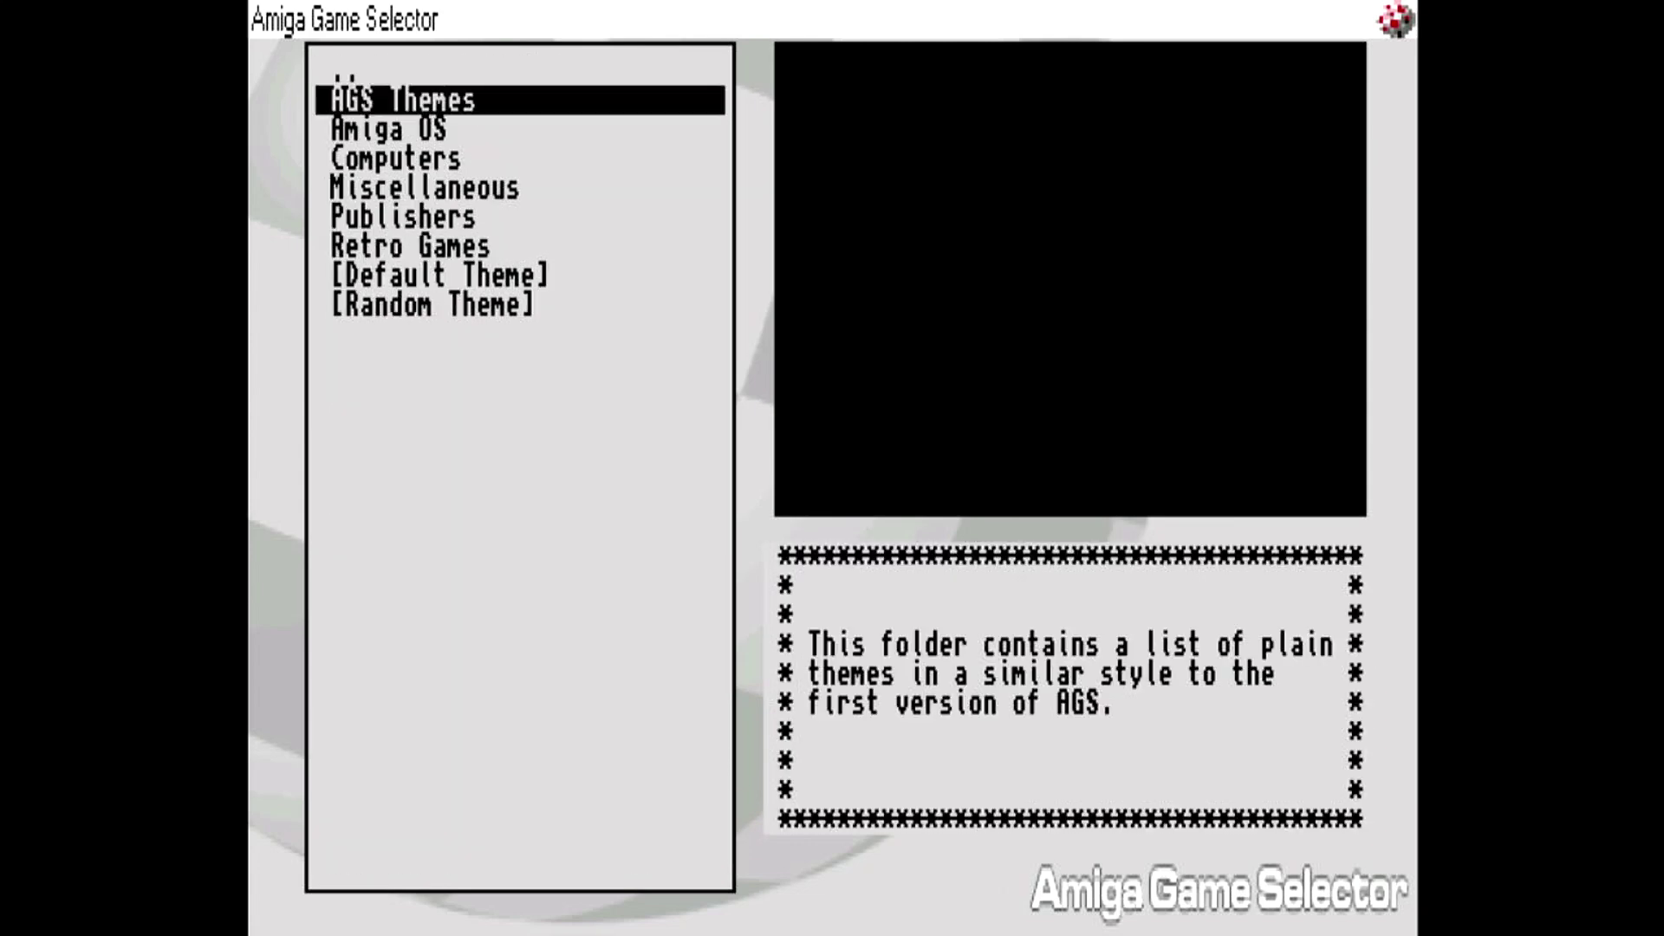
key("Return")
key("Down")
key("Down")
key("Down")
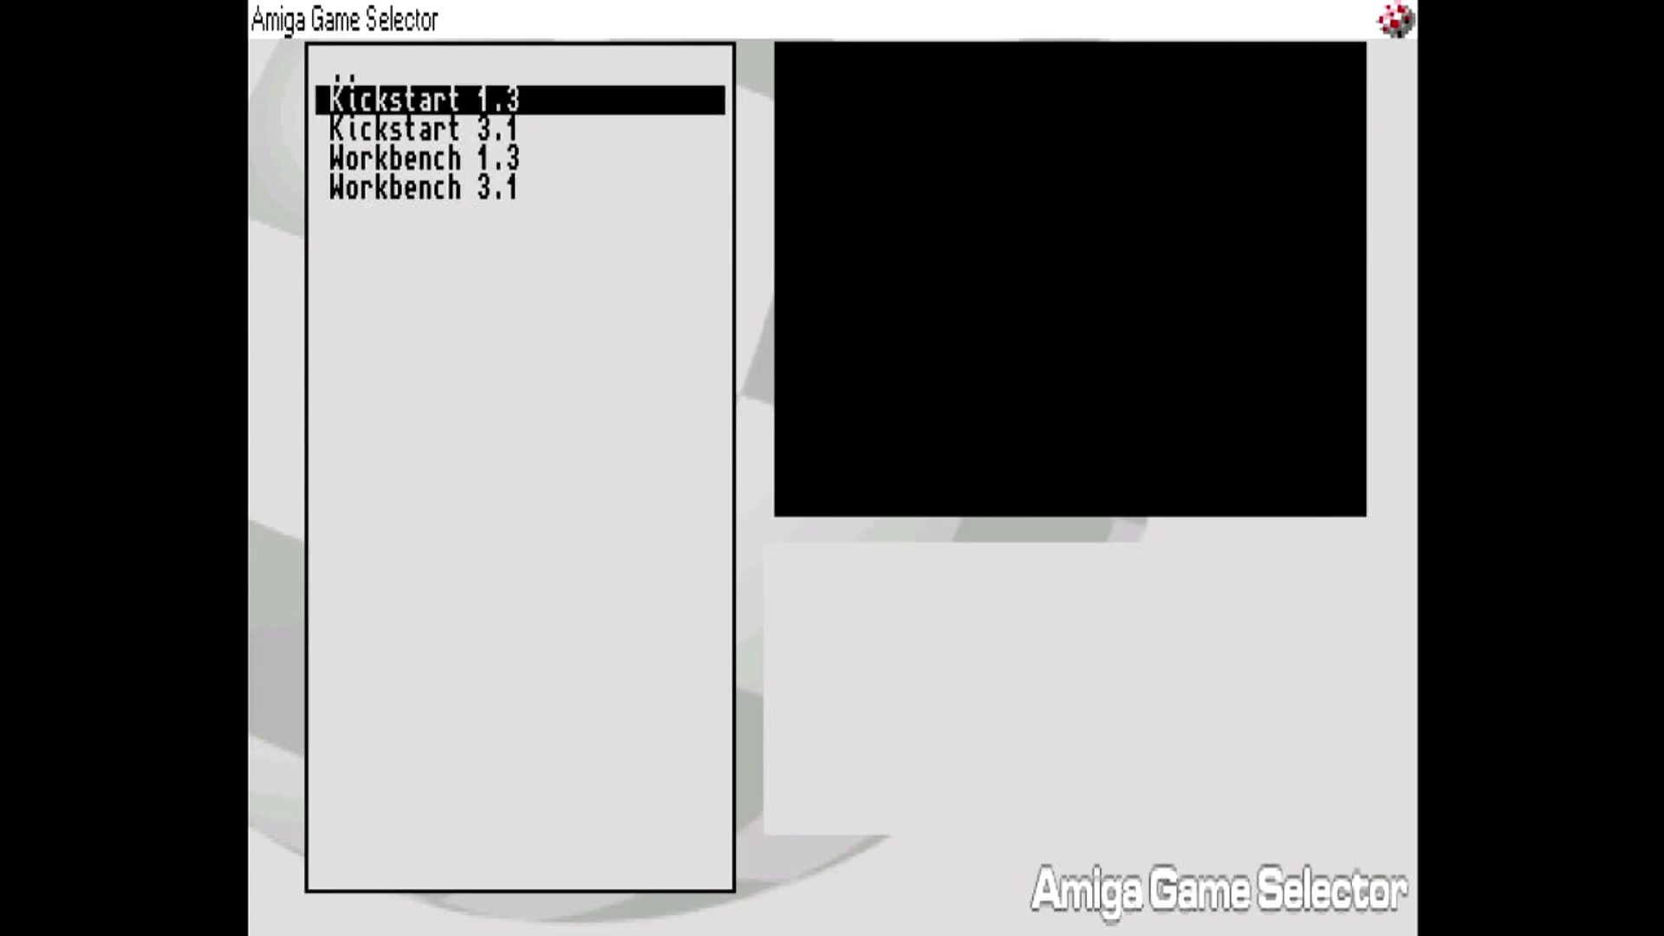
key("Return")
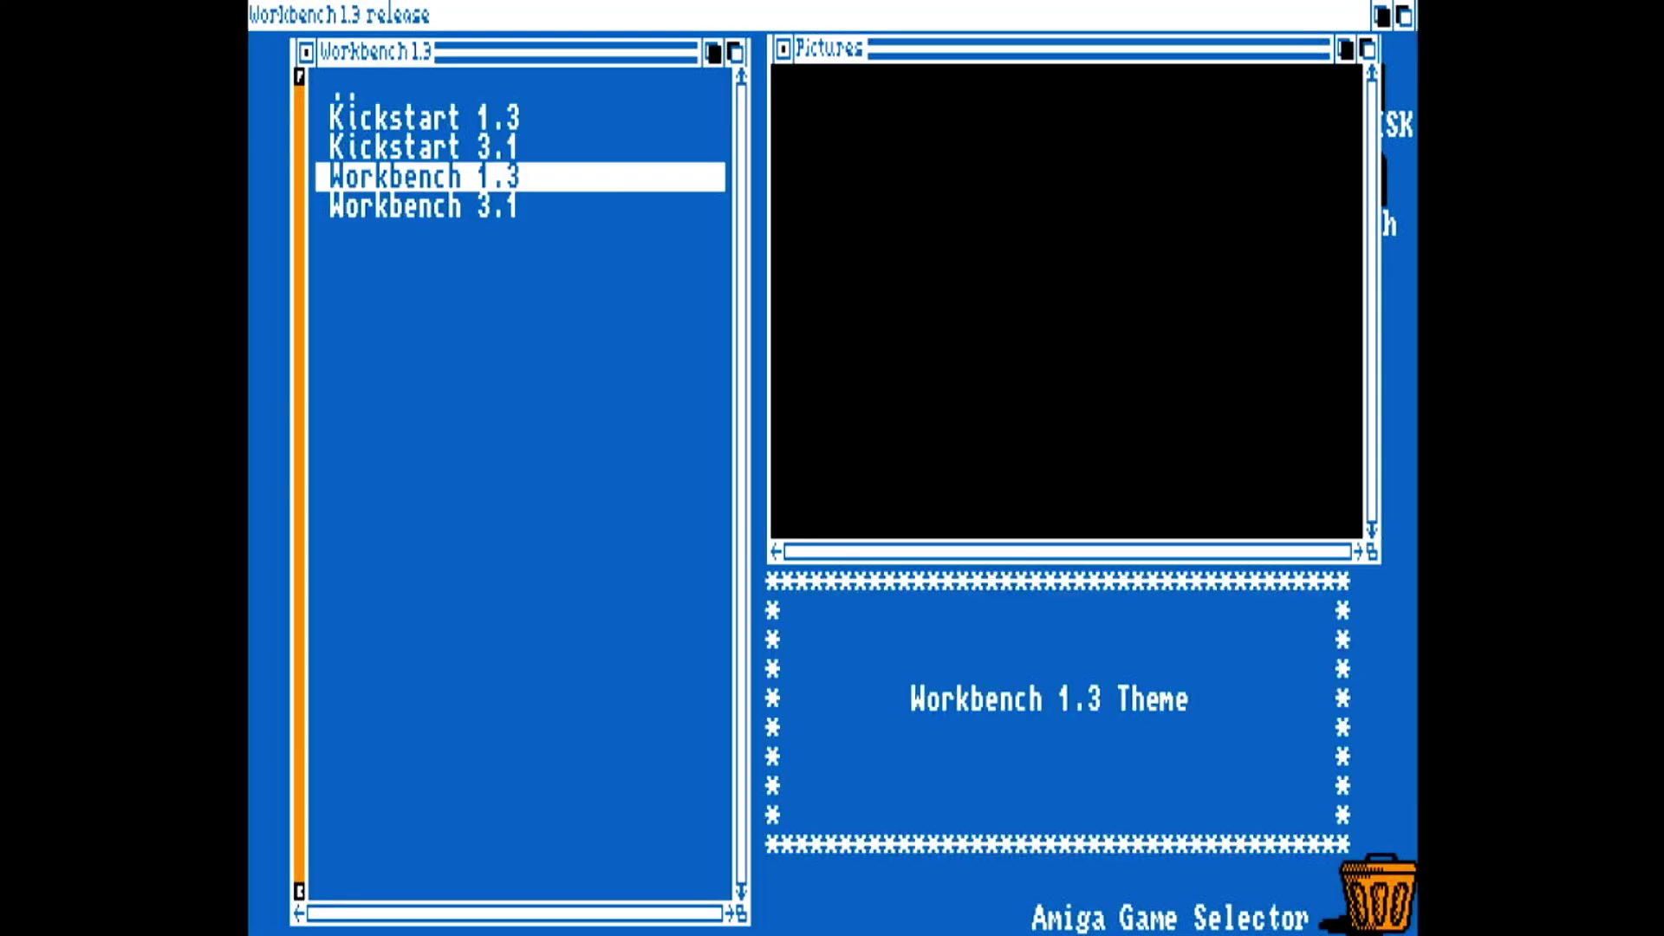
- Leave the Amiga OS and Themes lists and return to the main list
key("Up")
key("Up")
key("Up")
key("Return")
key("Up")
key("Up")
key("Return")
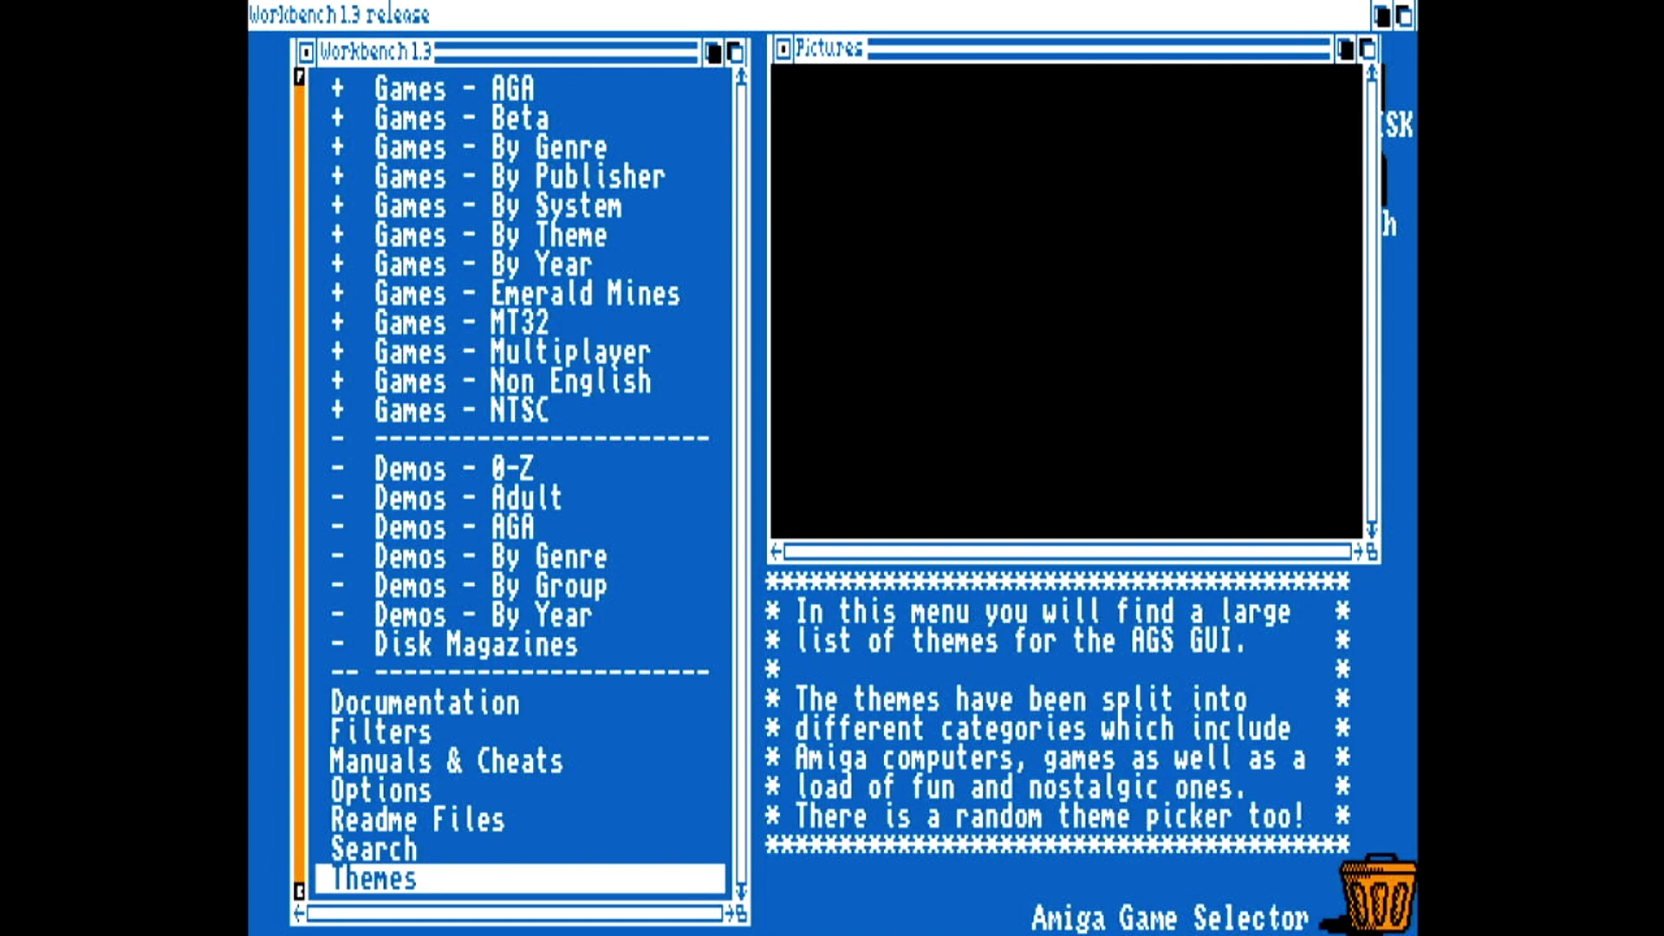
- Look back through the main list from Themes past Manuals & Cheats to Demos - By Genre
key("Up")
key("Up")
key("Up")
key("Up")
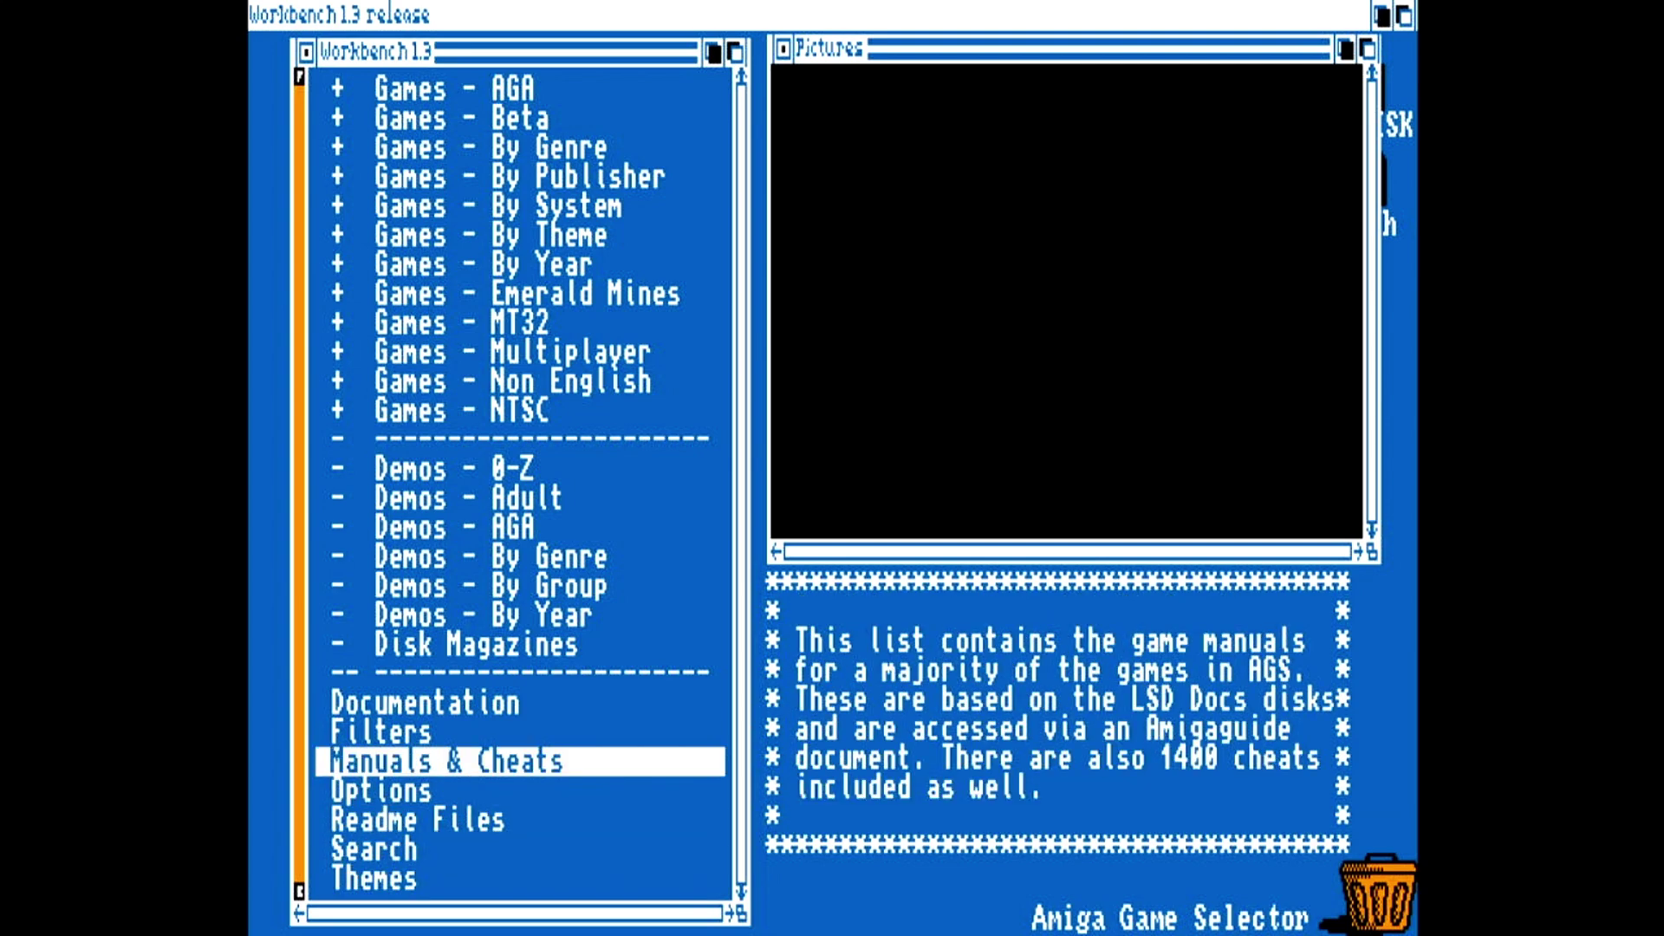
key("Up")
key("Up")
key("Up")
key("Up")
key("Up")
key("Up")
key("Up")
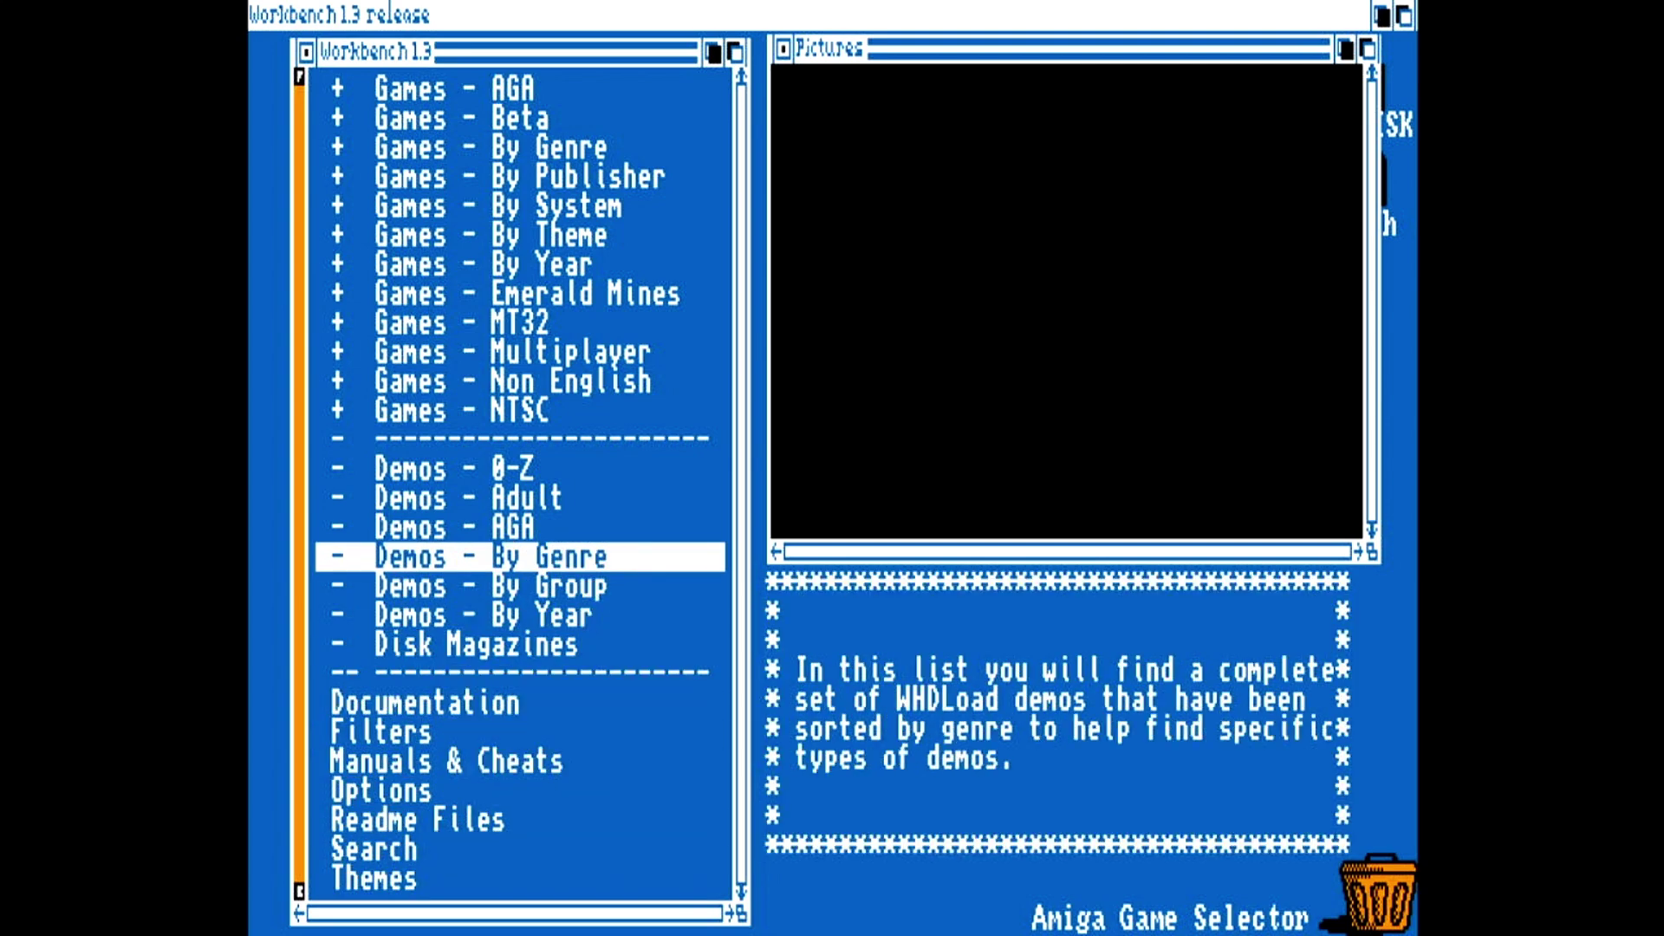
- Return to the top of the main list and open Games - 0-Z
key("Up")
key("Up")
key("shift+Up")
key("shift+Up")
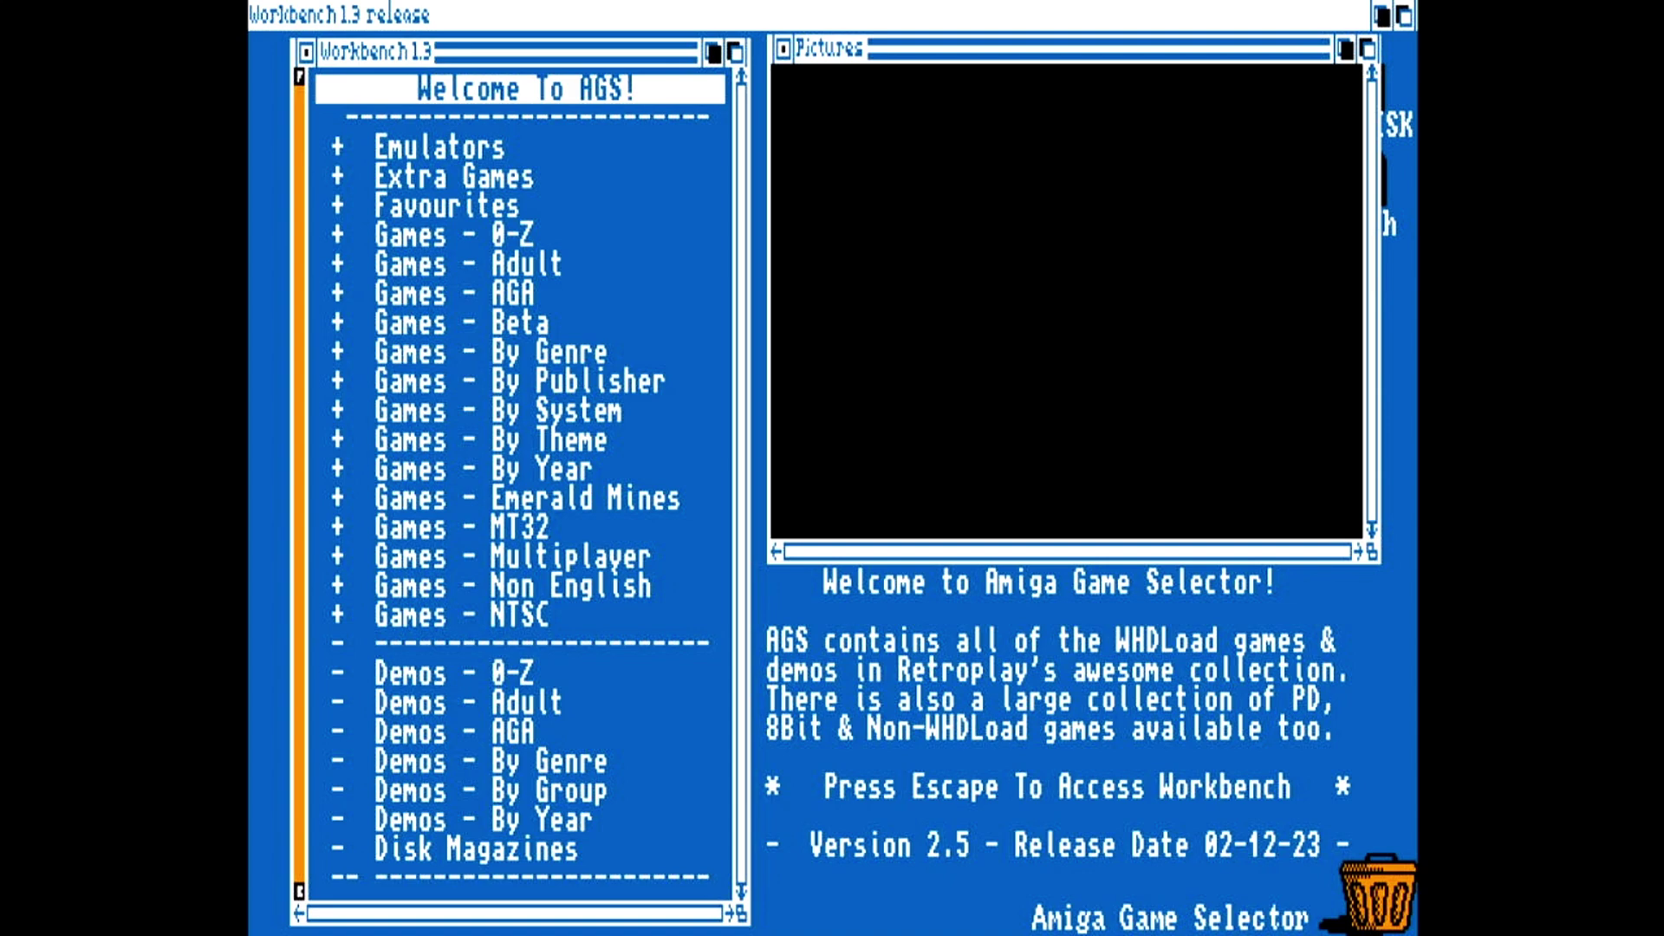
key("Down")
key("Down")
key("Down")
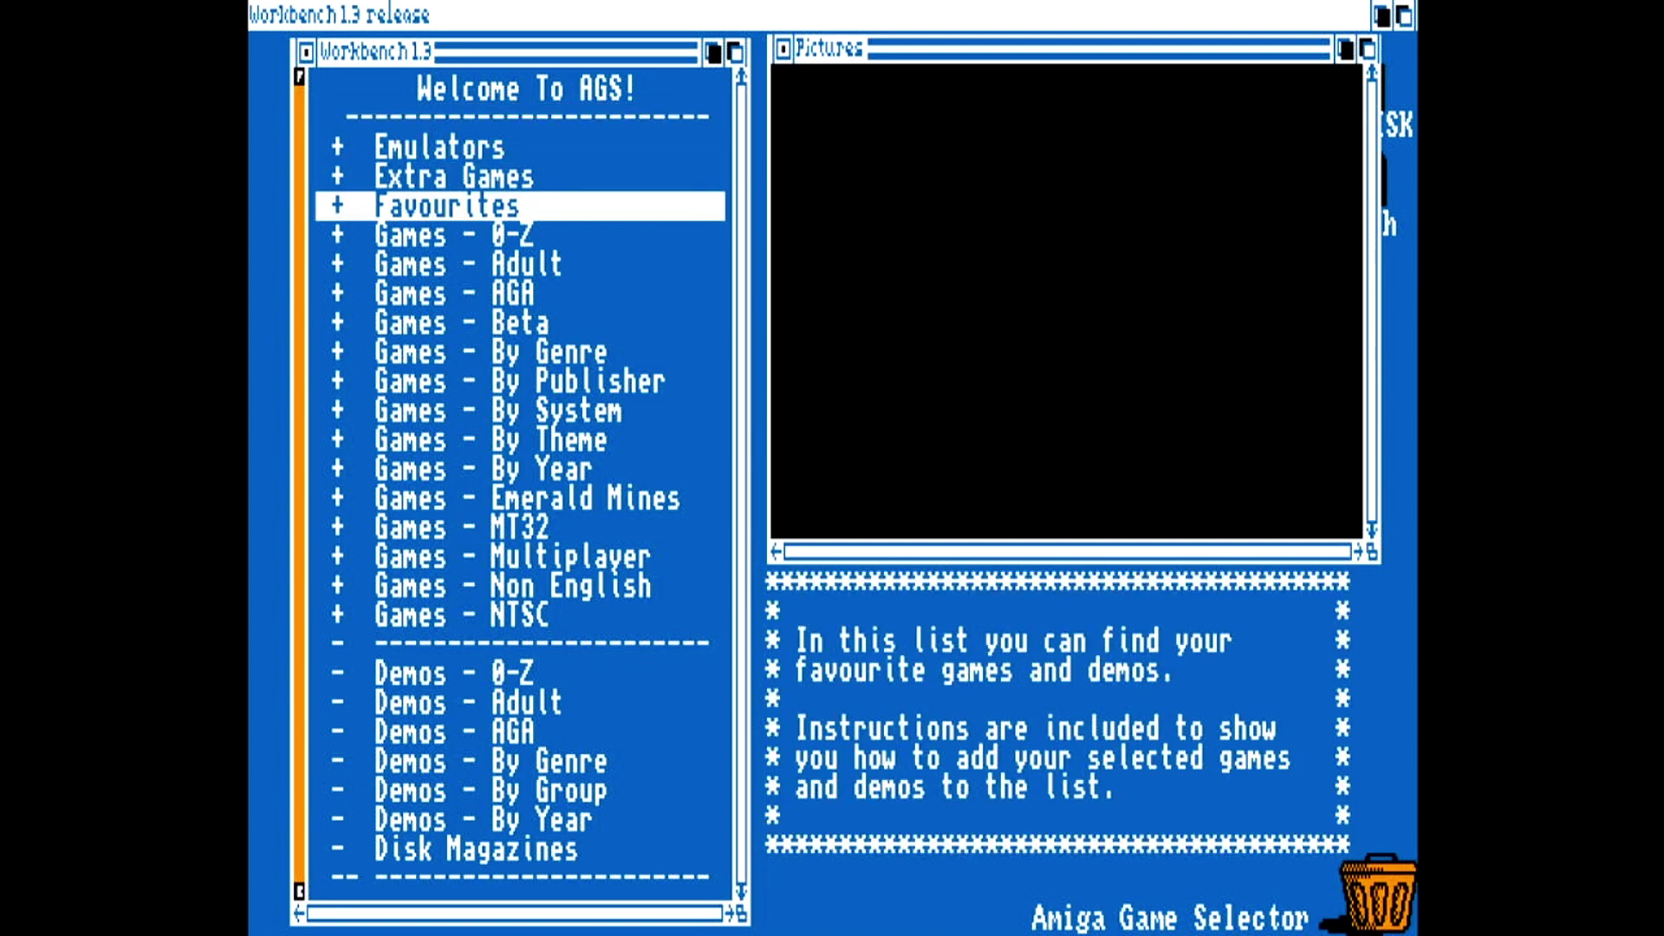
key("Down")
key("Return")
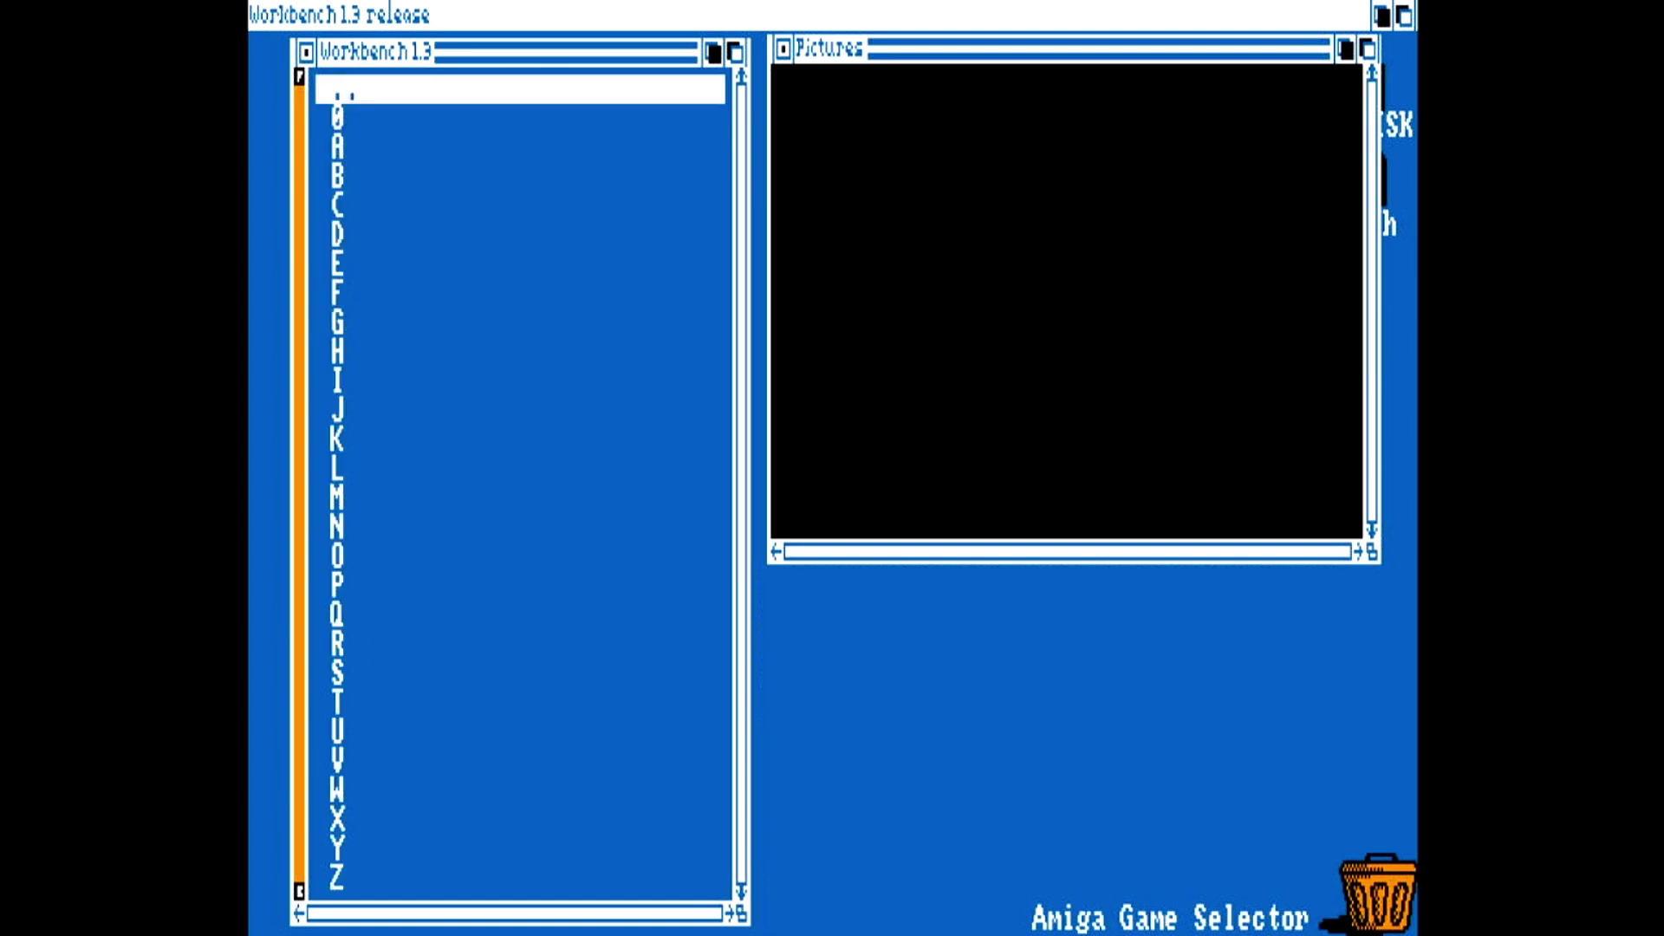
- Open the letter Z in the alphabetical games list
key("Down")
key("Down")
key("Down")
key("Down")
key("Down")
key("Down")
key("Down")
key("Down")
key("Down")
key("Down")
key("Down")
key("Down")
key("Down")
key("Down")
key("Down")
key("Down")
key("Down")
key("Down")
key("Down")
key("Down")
key("Down")
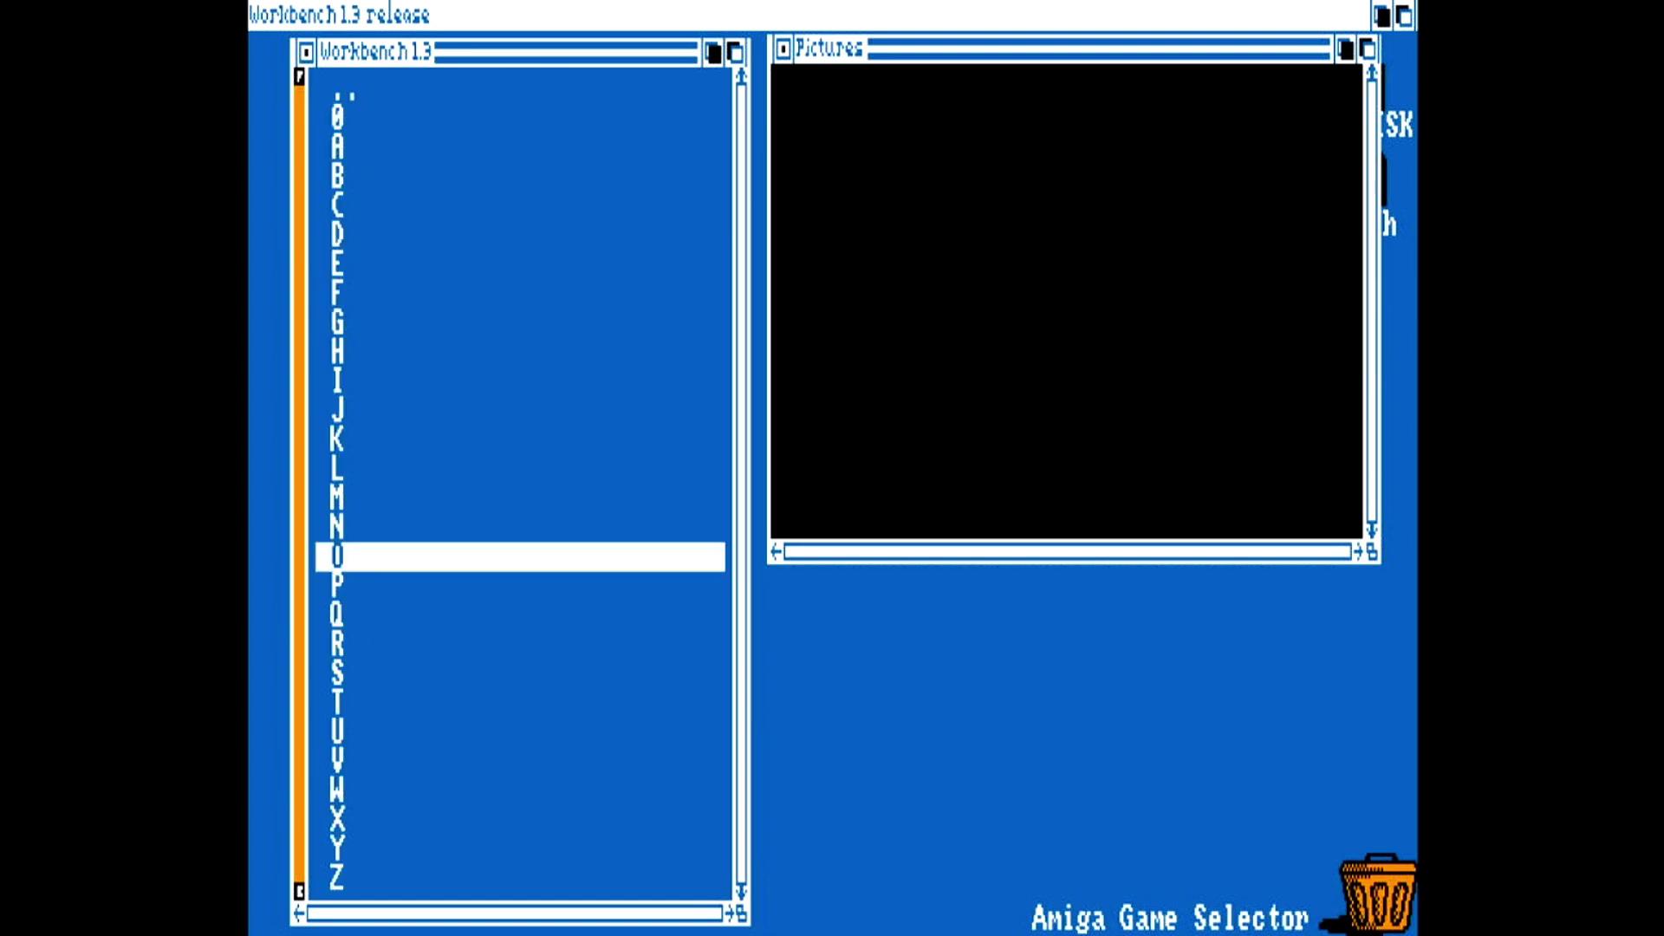
key("Return")
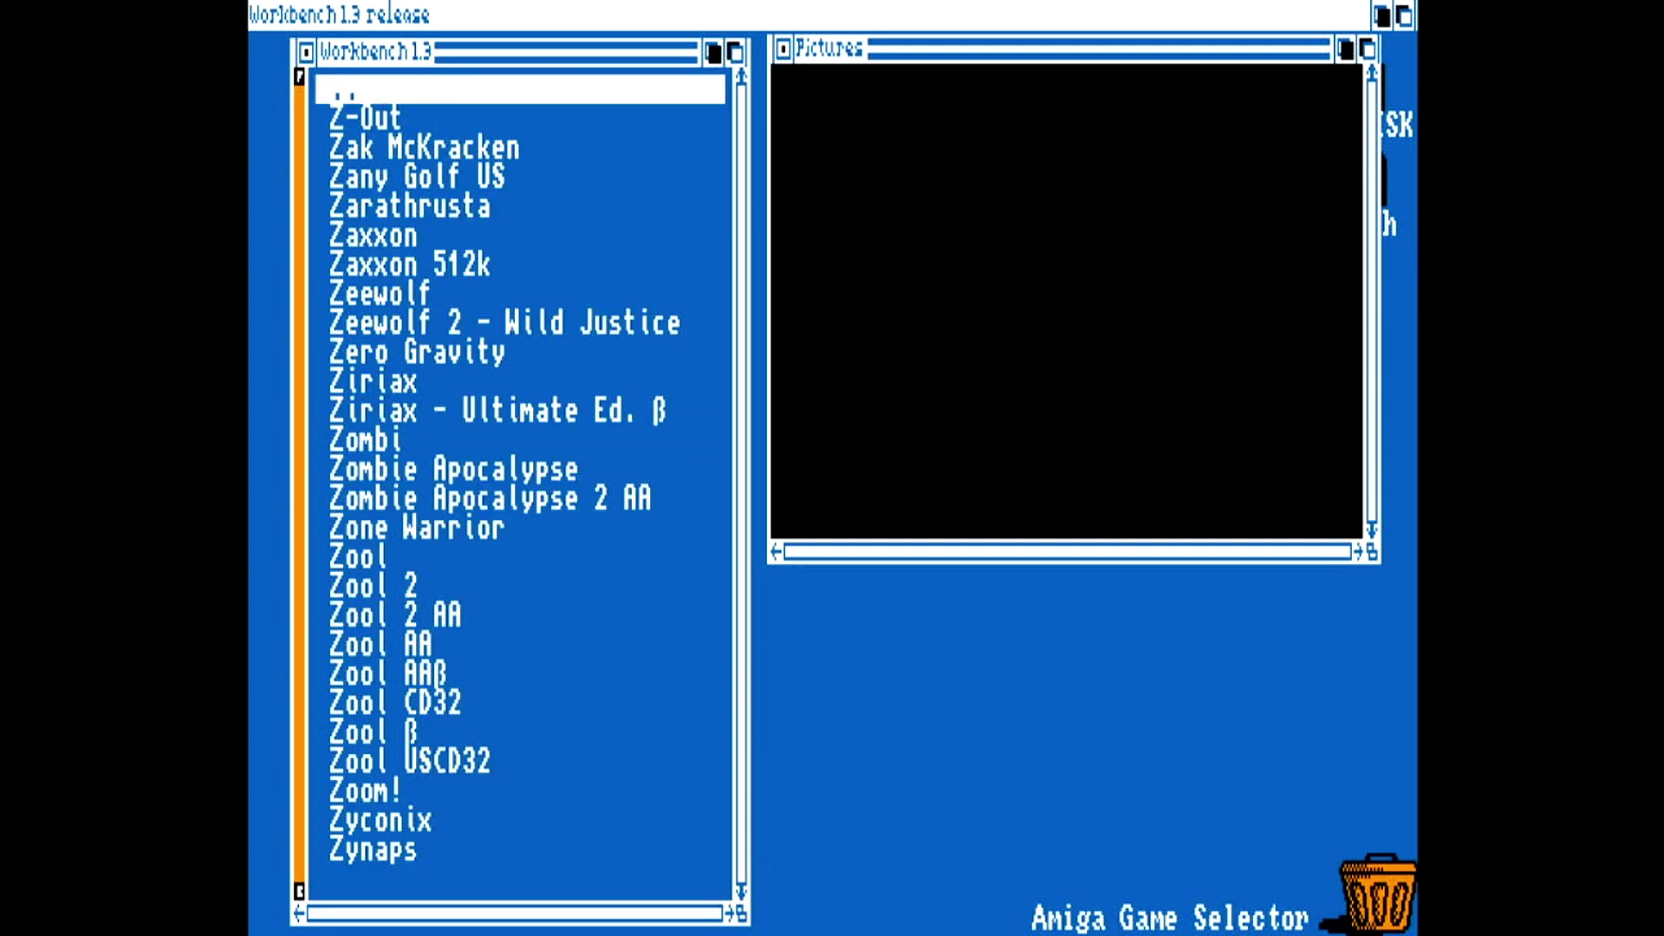
- Look through the Z games down to the Zool CD32 entry
key("Down")
key("Down")
key("Down")
key("Down")
key("Down")
key("Down")
key("Down")
key("Down")
key("Down")
key("Down")
key("Down")
key("Down")
key("Down")
key("Down")
key("Down")
key("Down")
key("Down")
key("Down")
key("Down")
key("Down")
key("Down")
key("Down")
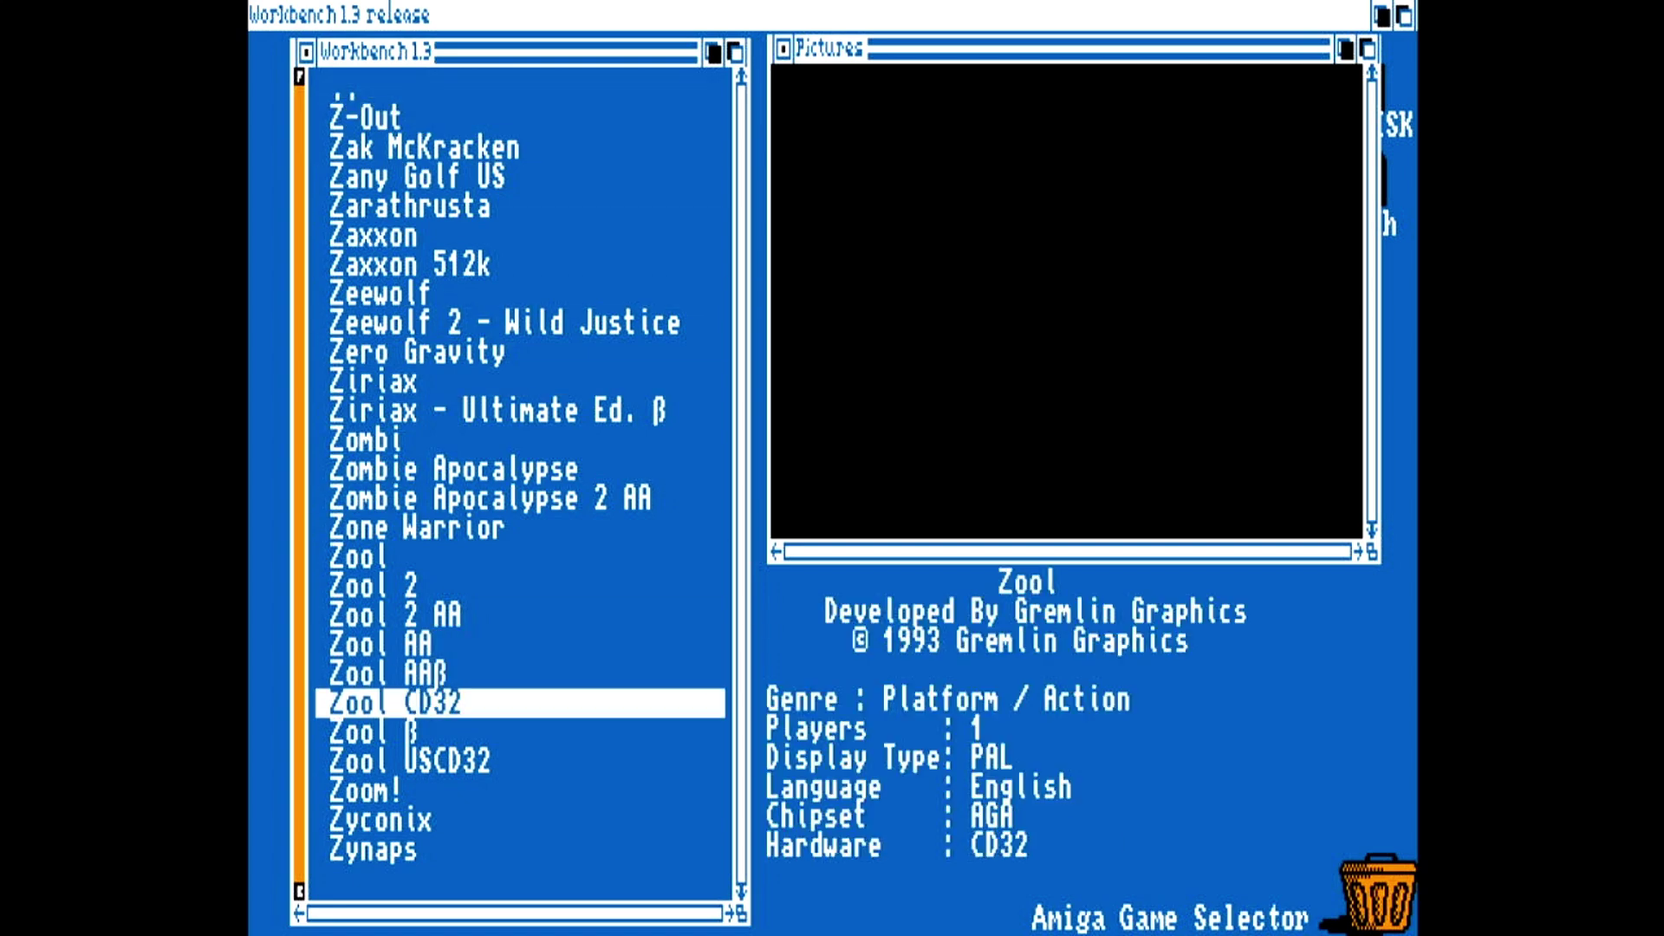
- Check the details of the other Zool versions and launch the standard Zool game
key("Up")
key("Up")
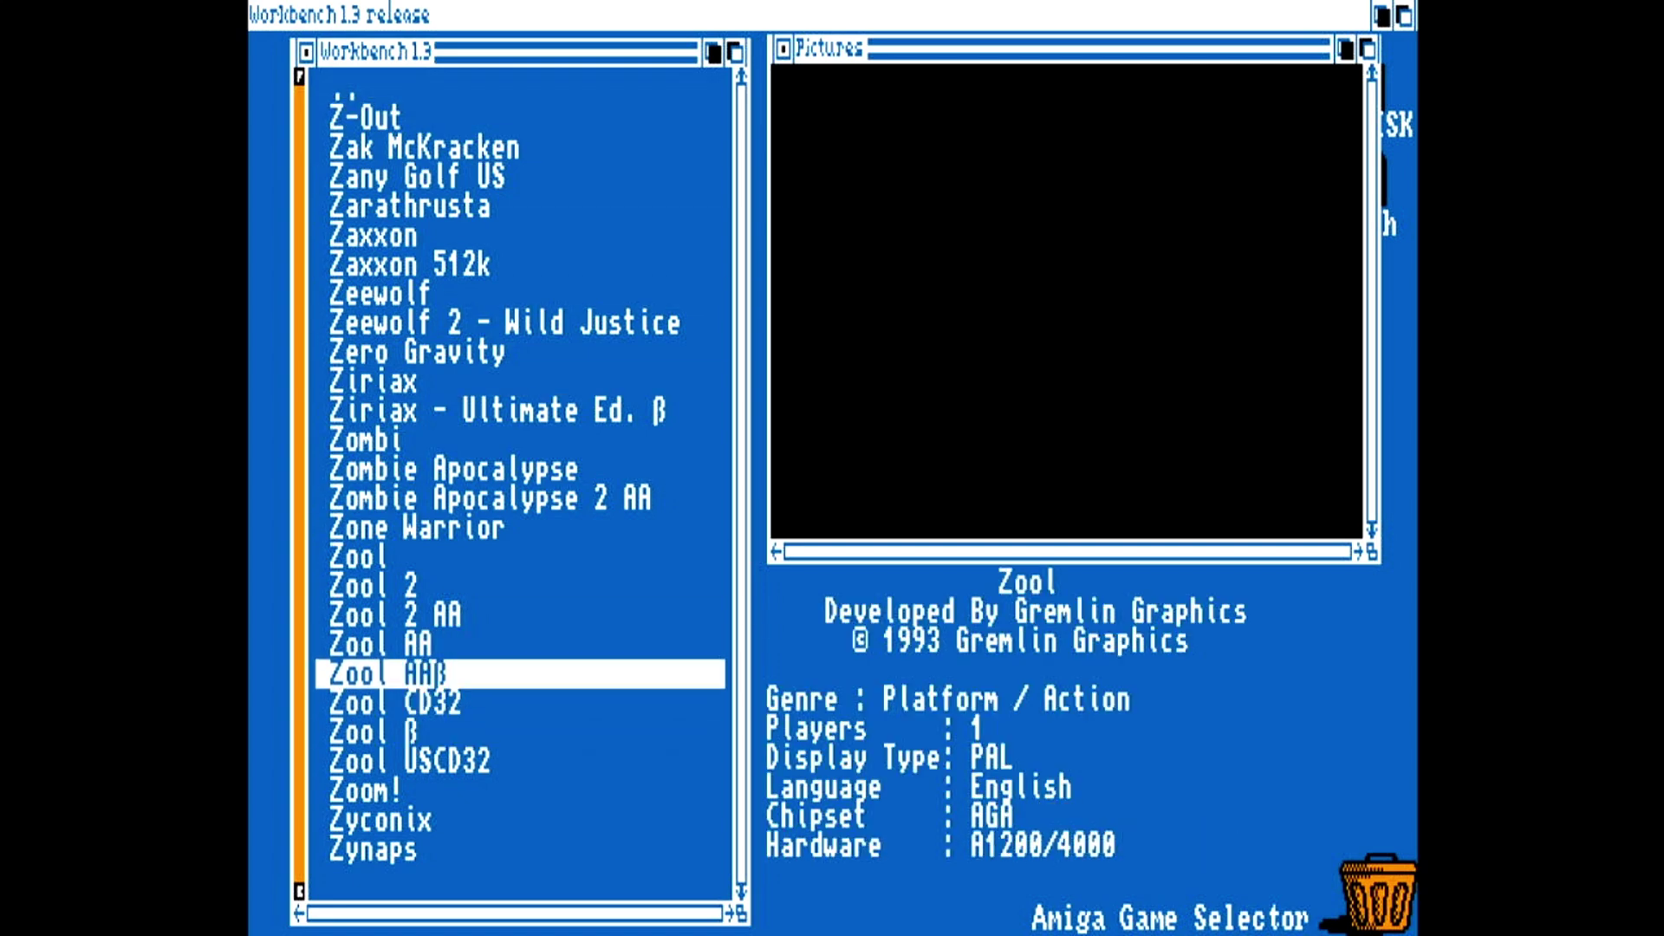
key("Up")
key("Up")
key("Up")
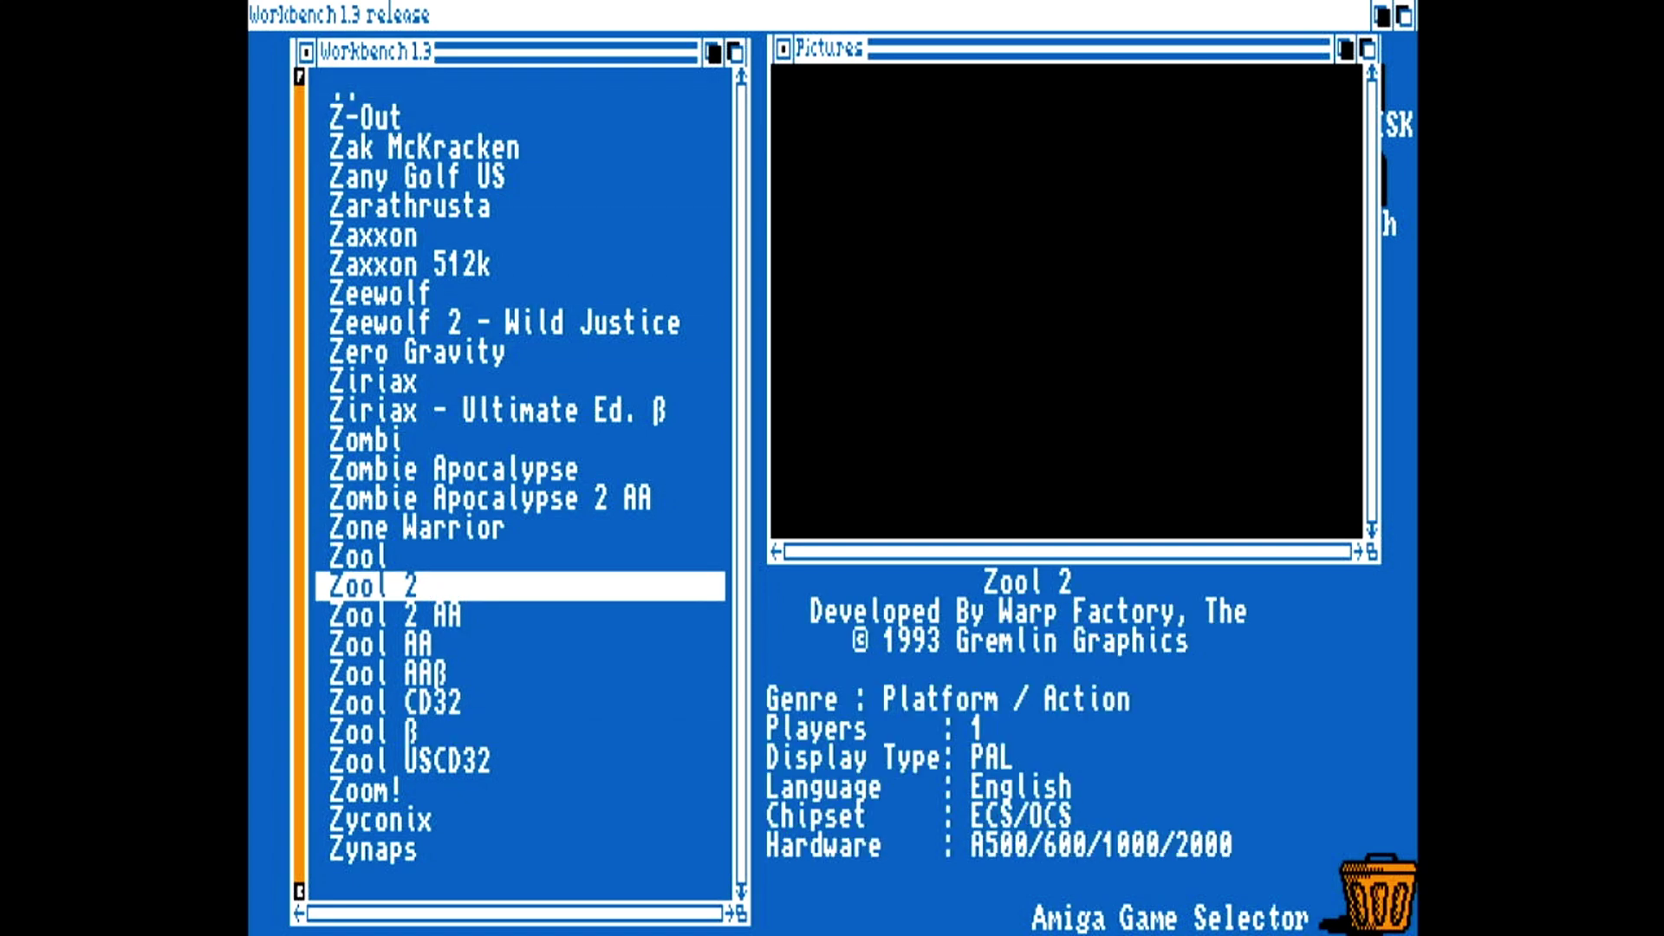
key("Up")
key("Return")
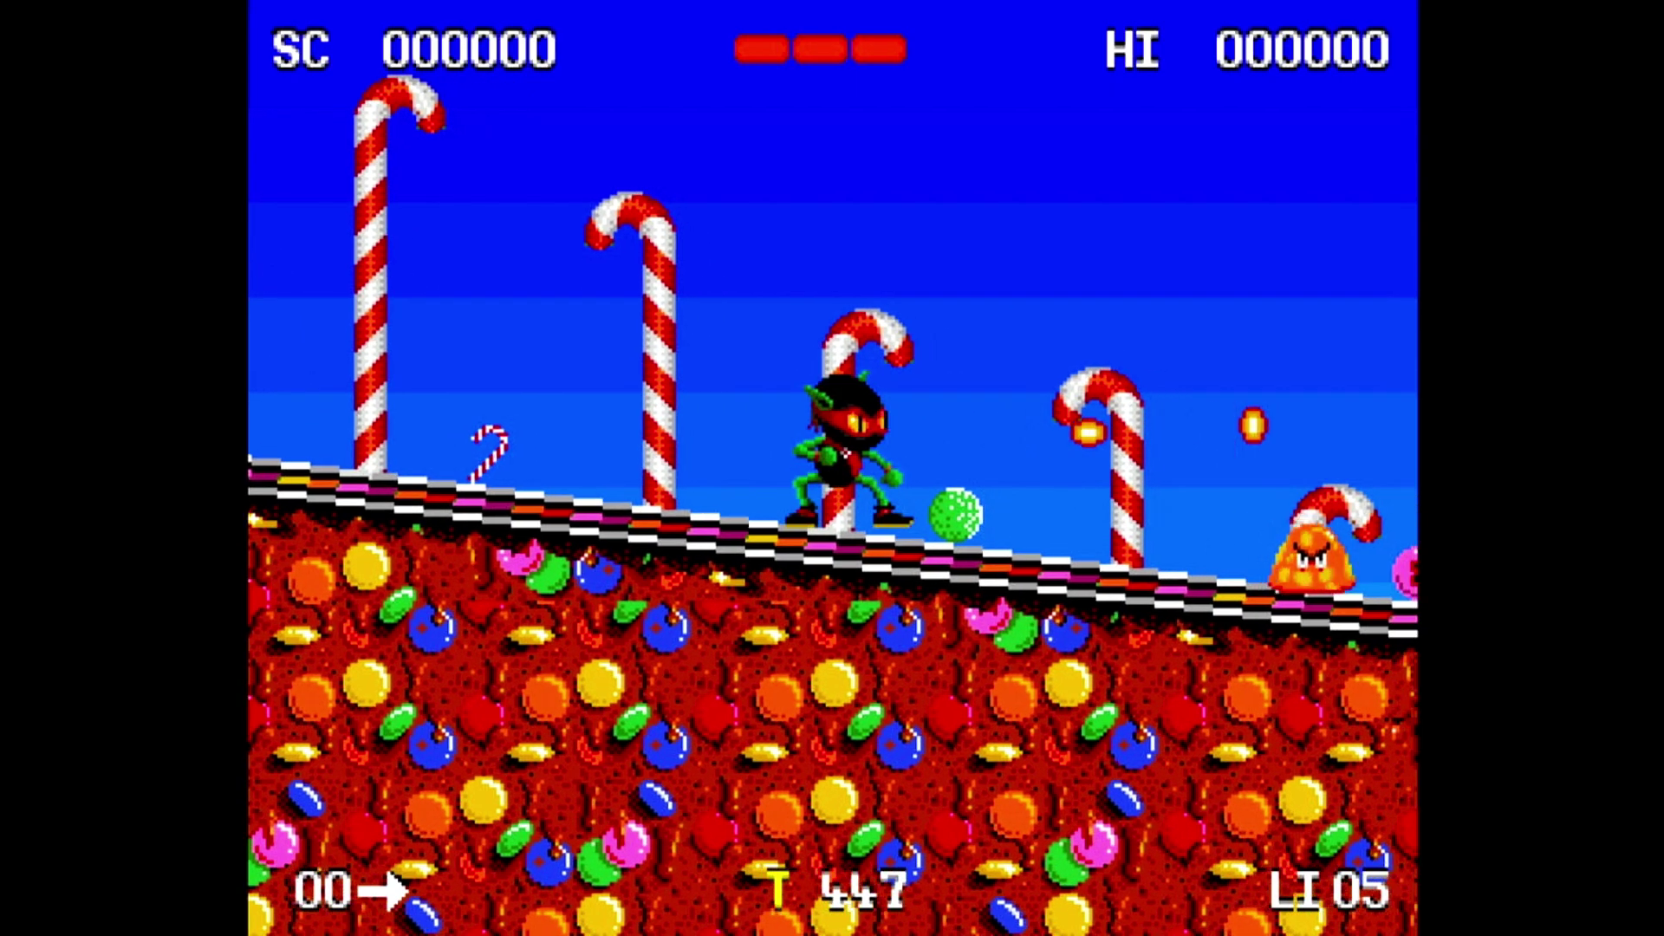
- Run and jump down the candy slope and across the lollipop platform into the candy-cane pit
key("Up")
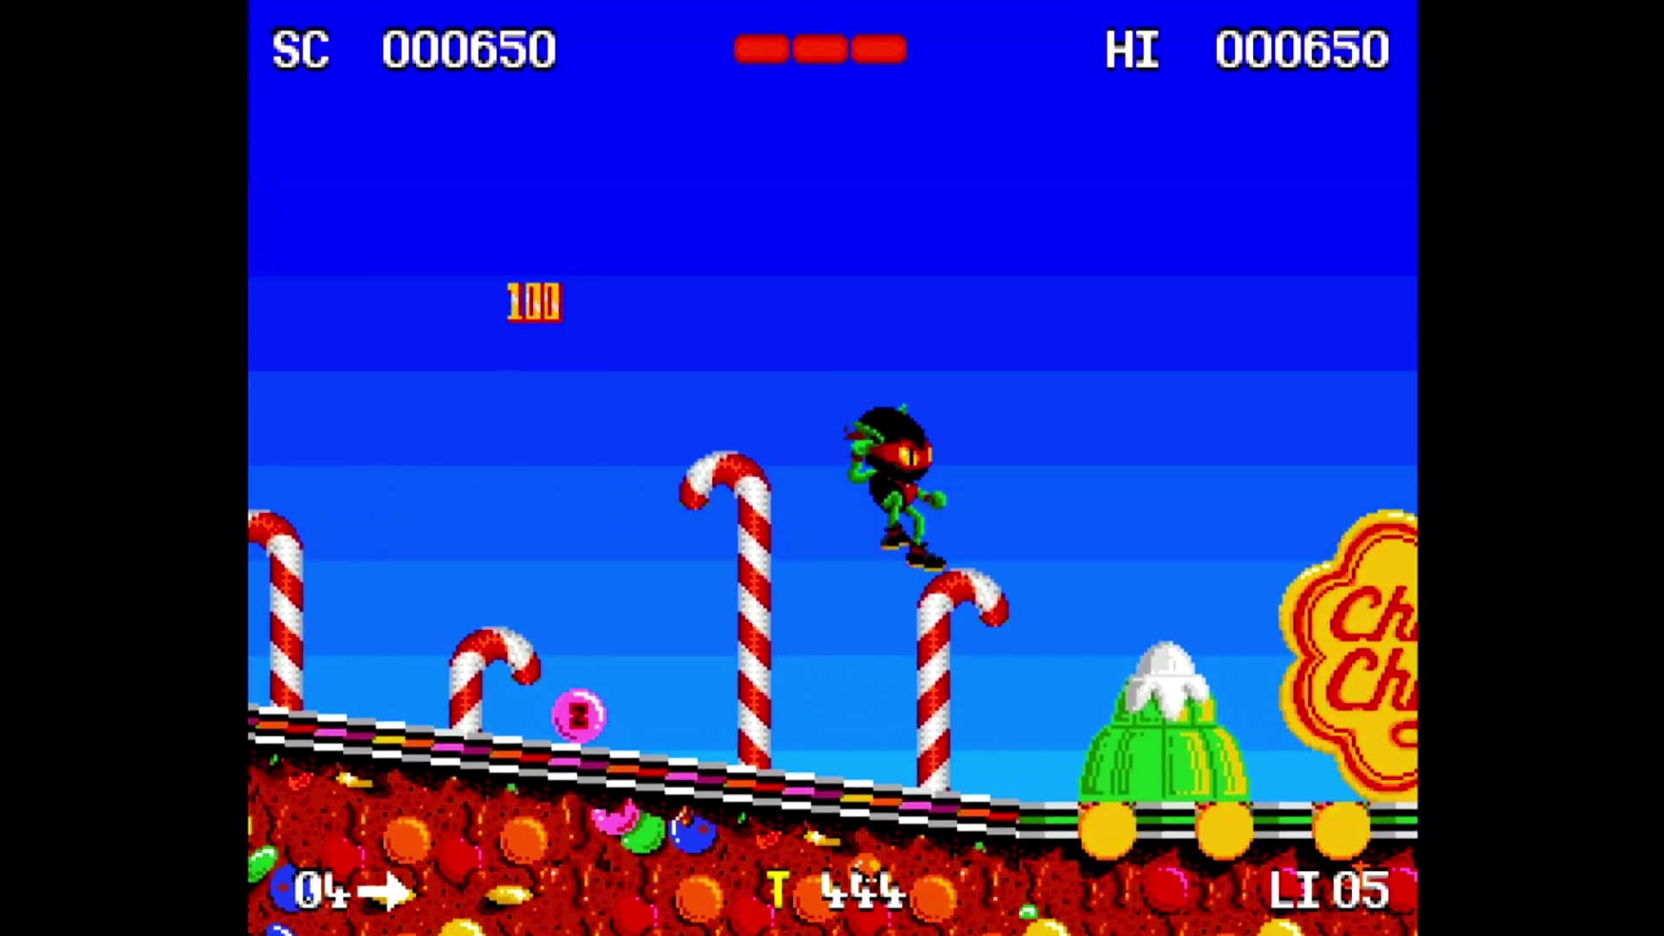
key("space")
key("Right")
key("Up")
key("Right")
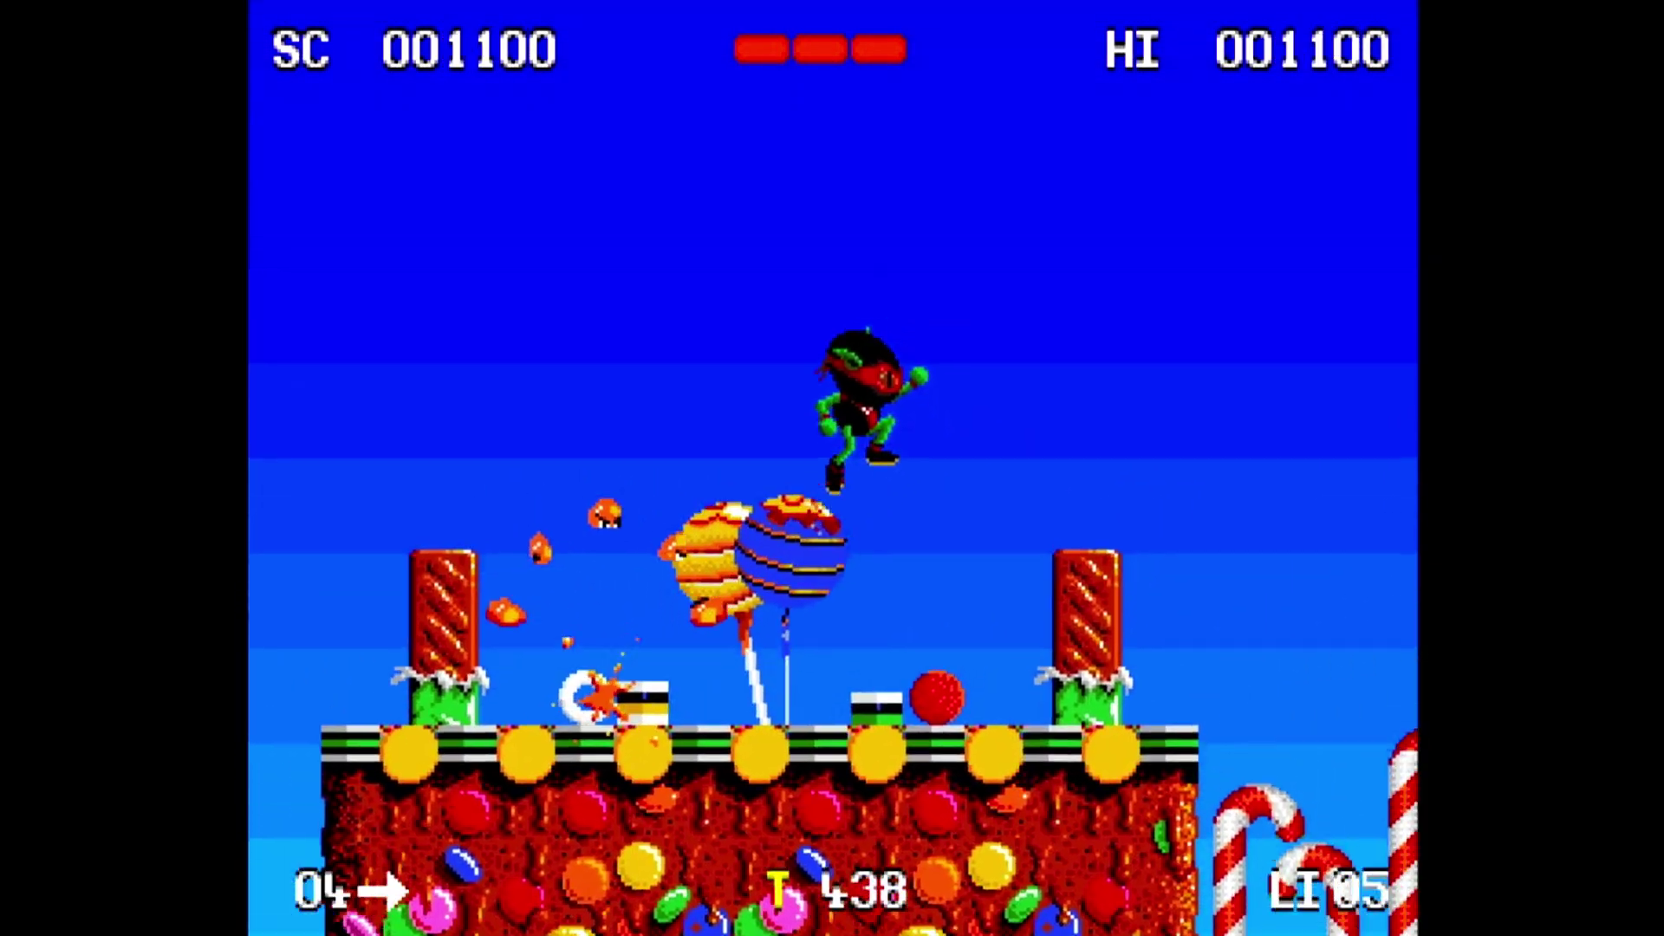
key("Right")
key("Up")
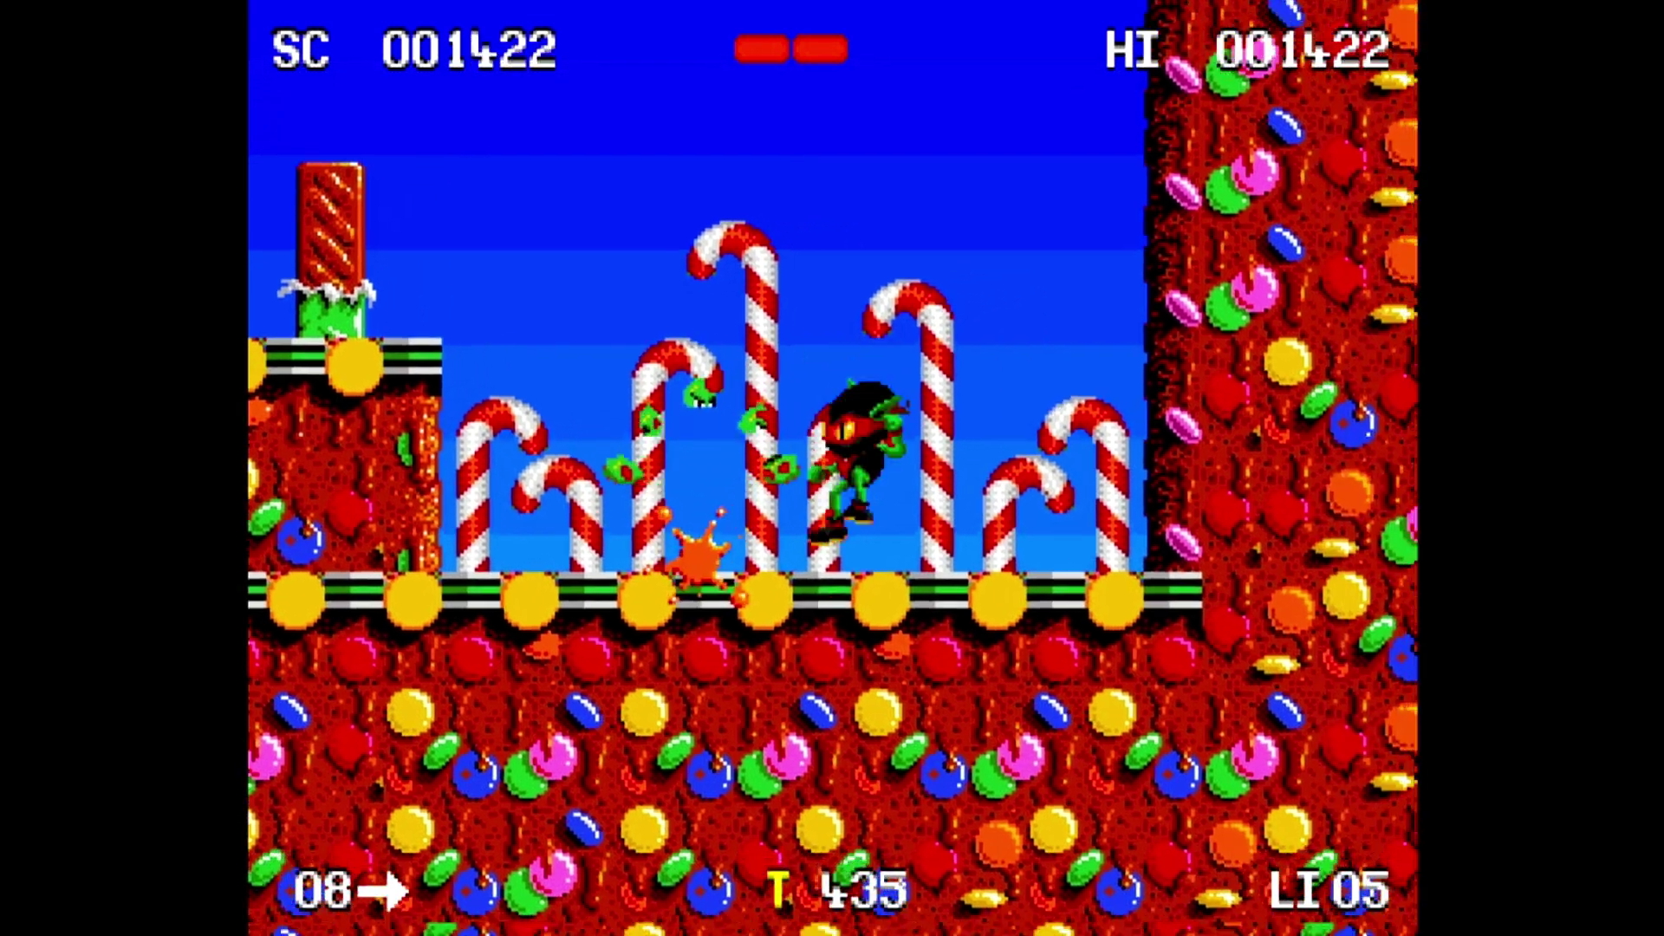
- Attack the jelly enemies in the candy-cane pit and jump out towards the Chupa Chups ledge
key("Up")
key("Right")
key("Left")
key("space")
key("Left")
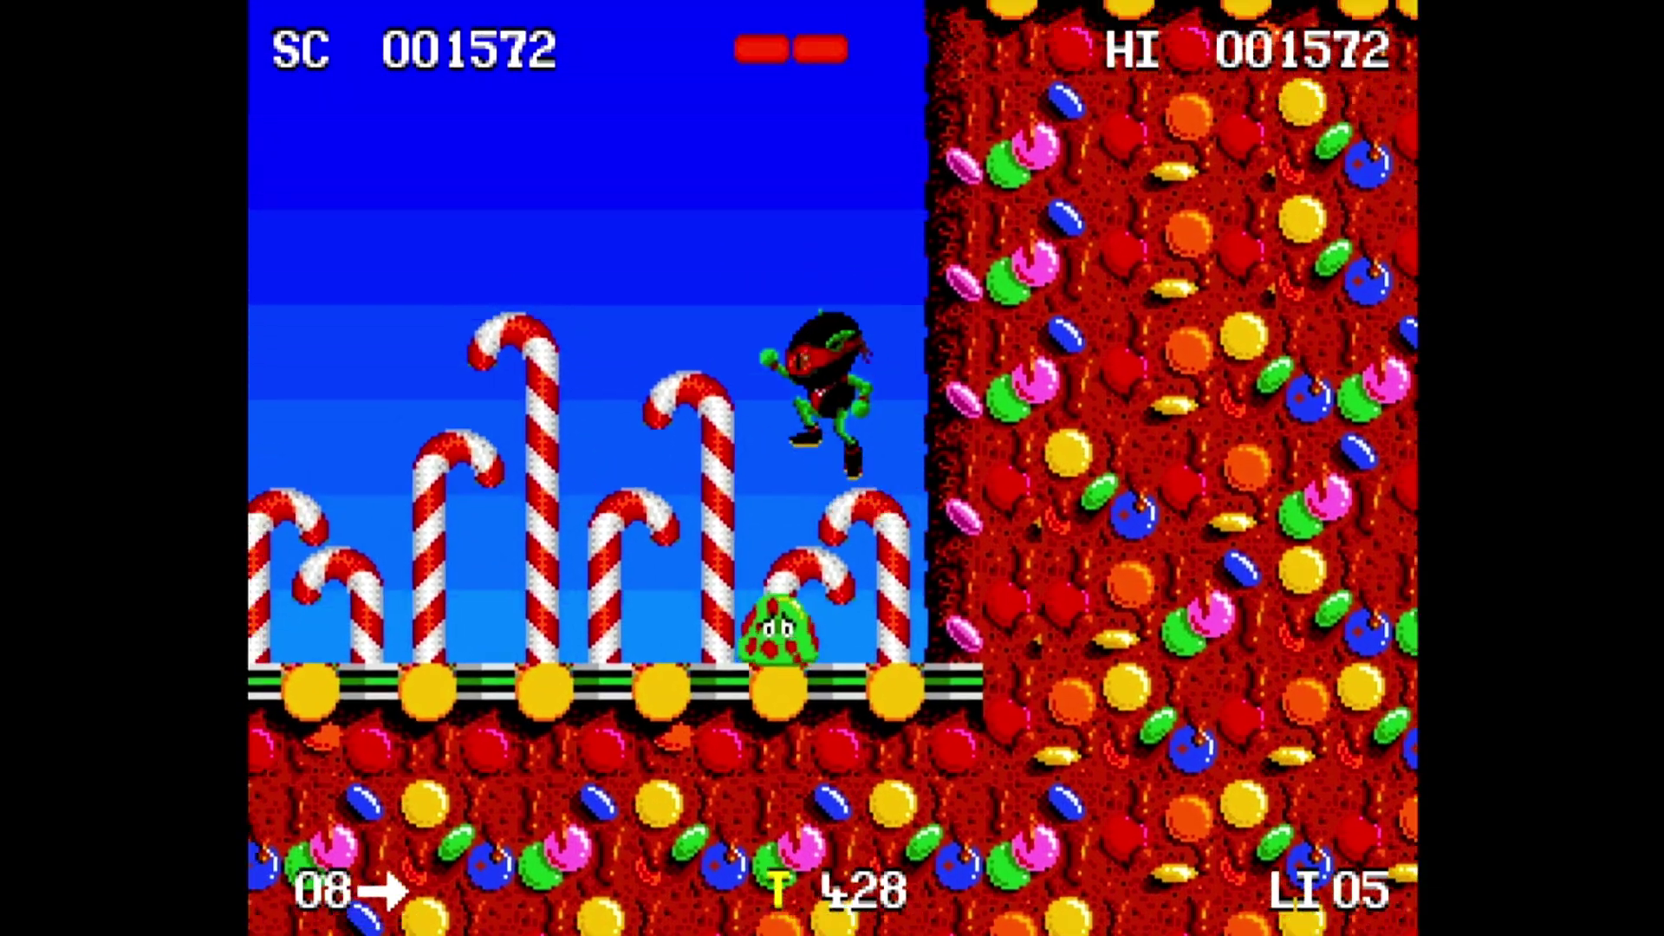
key("Left")
key("space")
key("Right")
key("Up")
key("Right")
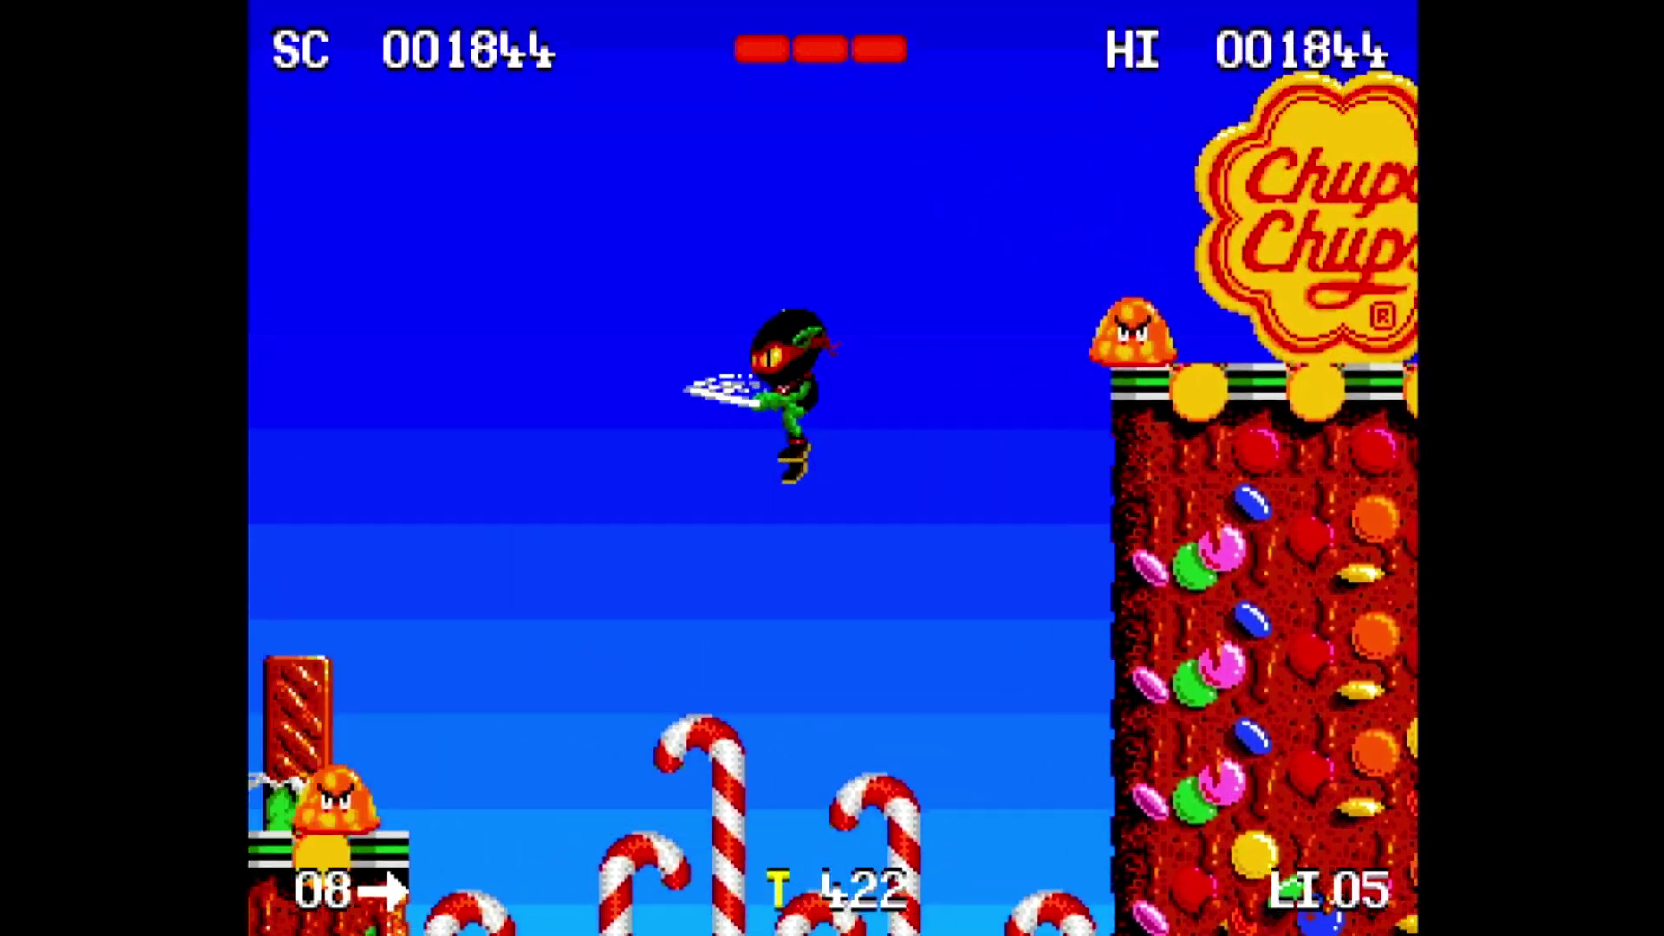
- Cross the Chupa Chups ledge and reach the wall beside the HIT box
key("Right")
key("Up")
key("Left")
key("Right")
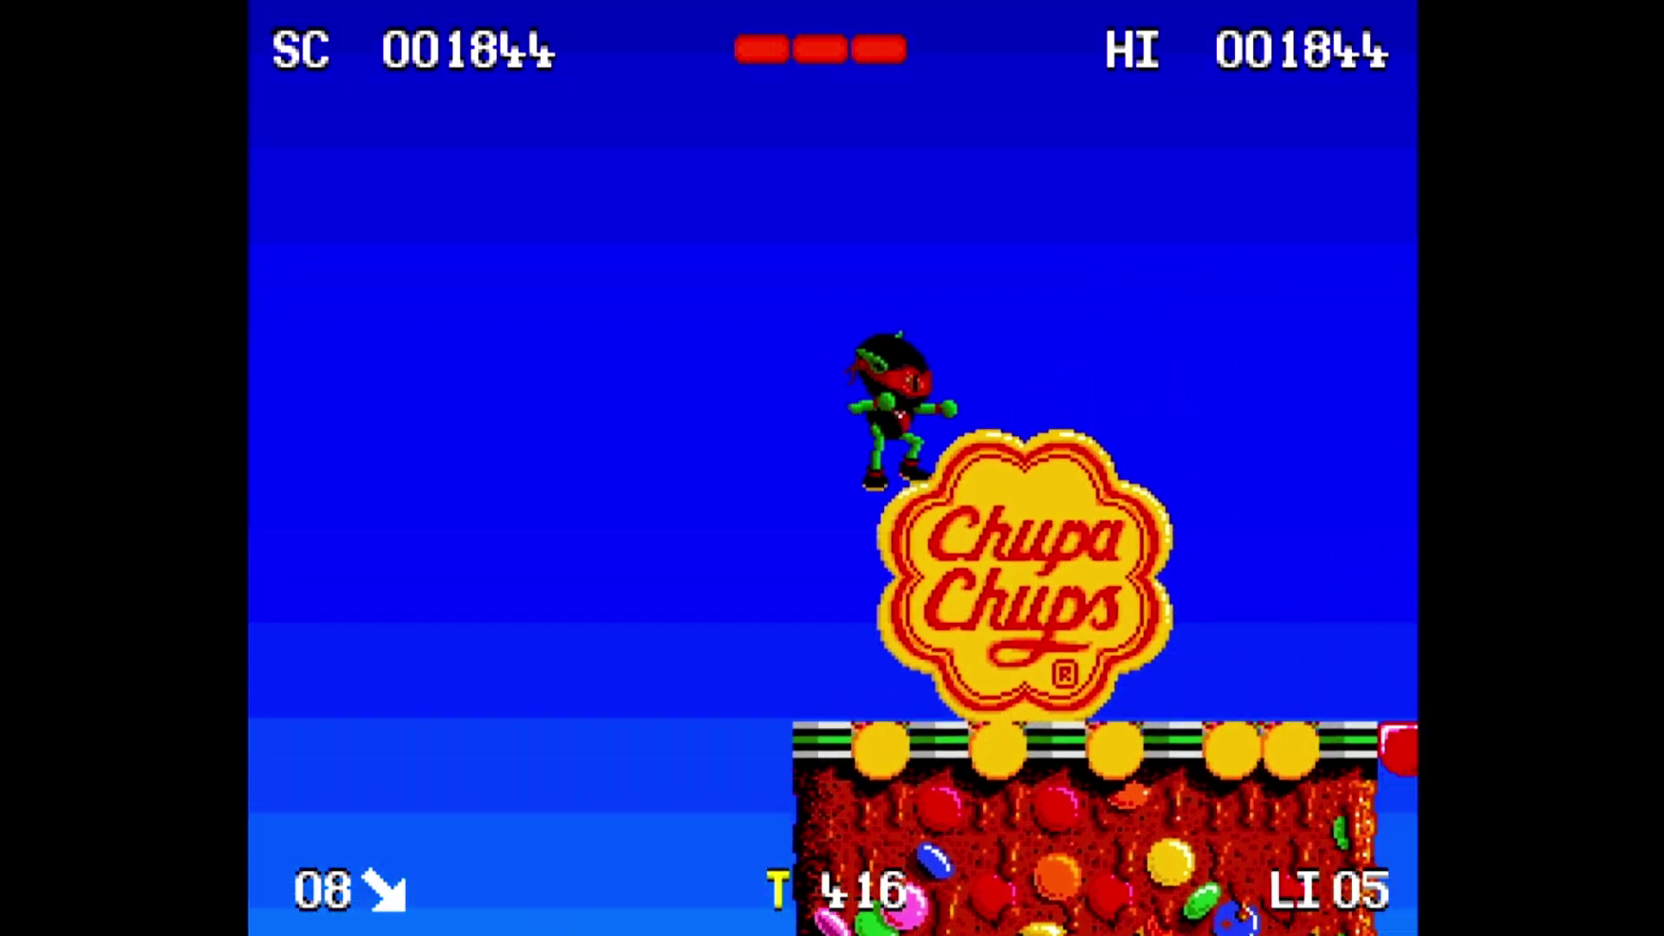
key("space")
key("Up")
key("Right")
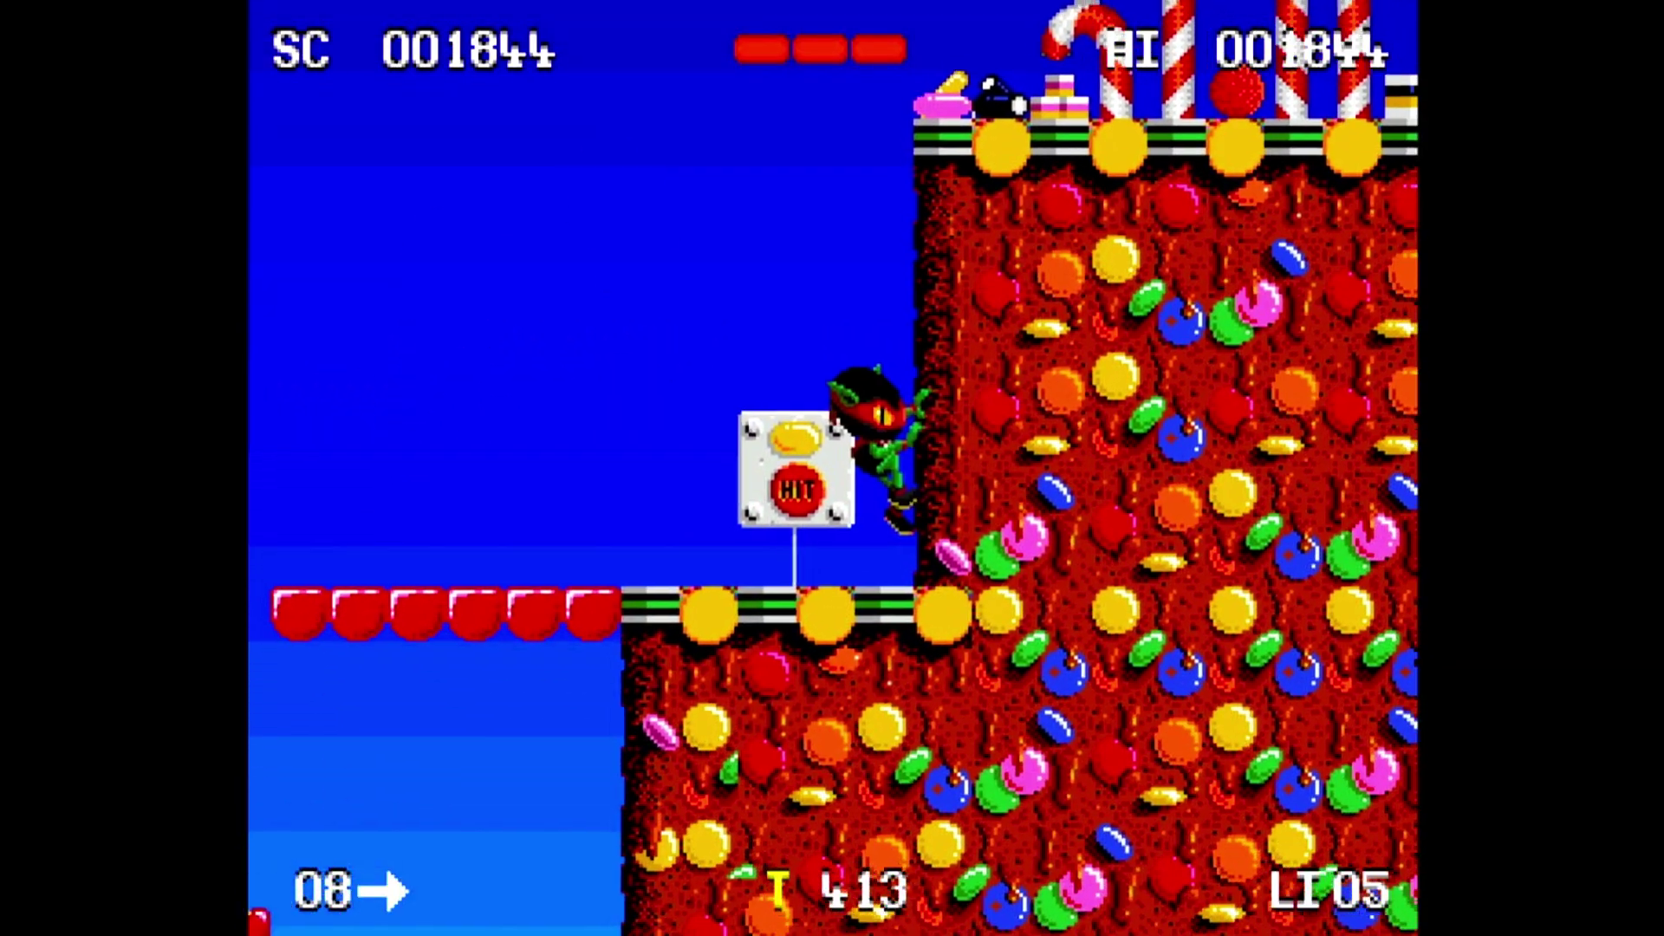
- Climb onto the candy-cane platform, collect sweets, and continue to the large red block
key("Up")
key("Left")
key("Right")
key("Up")
key("Left")
key("space")
key("space")
key("Right")
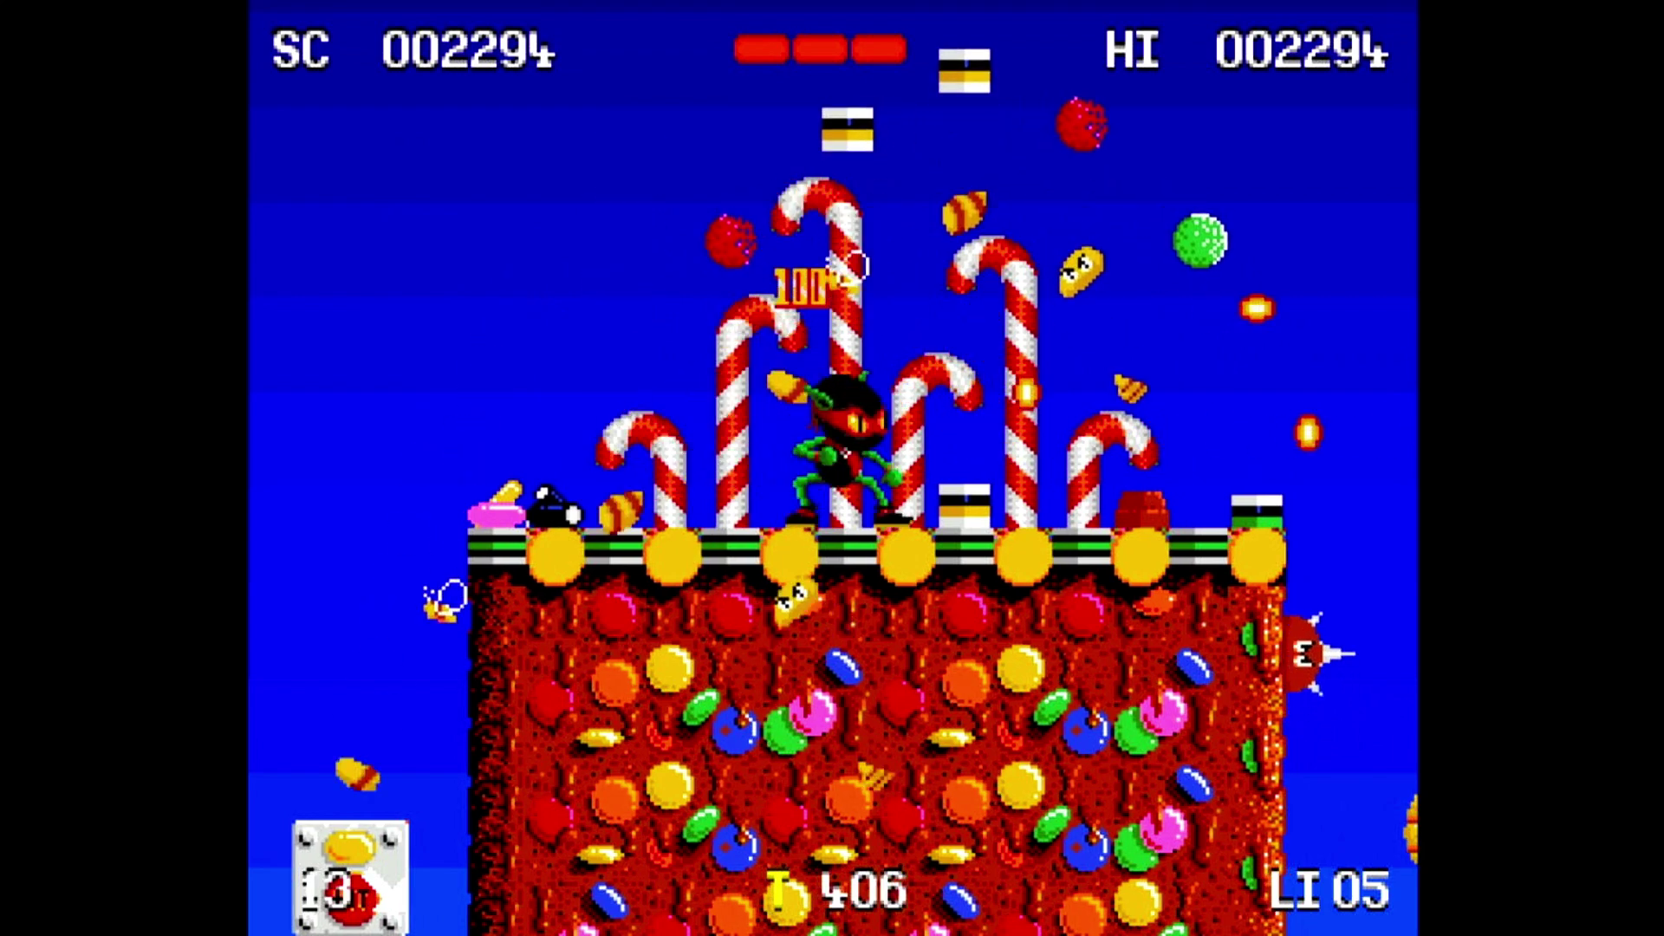
key("Up")
key("Right")
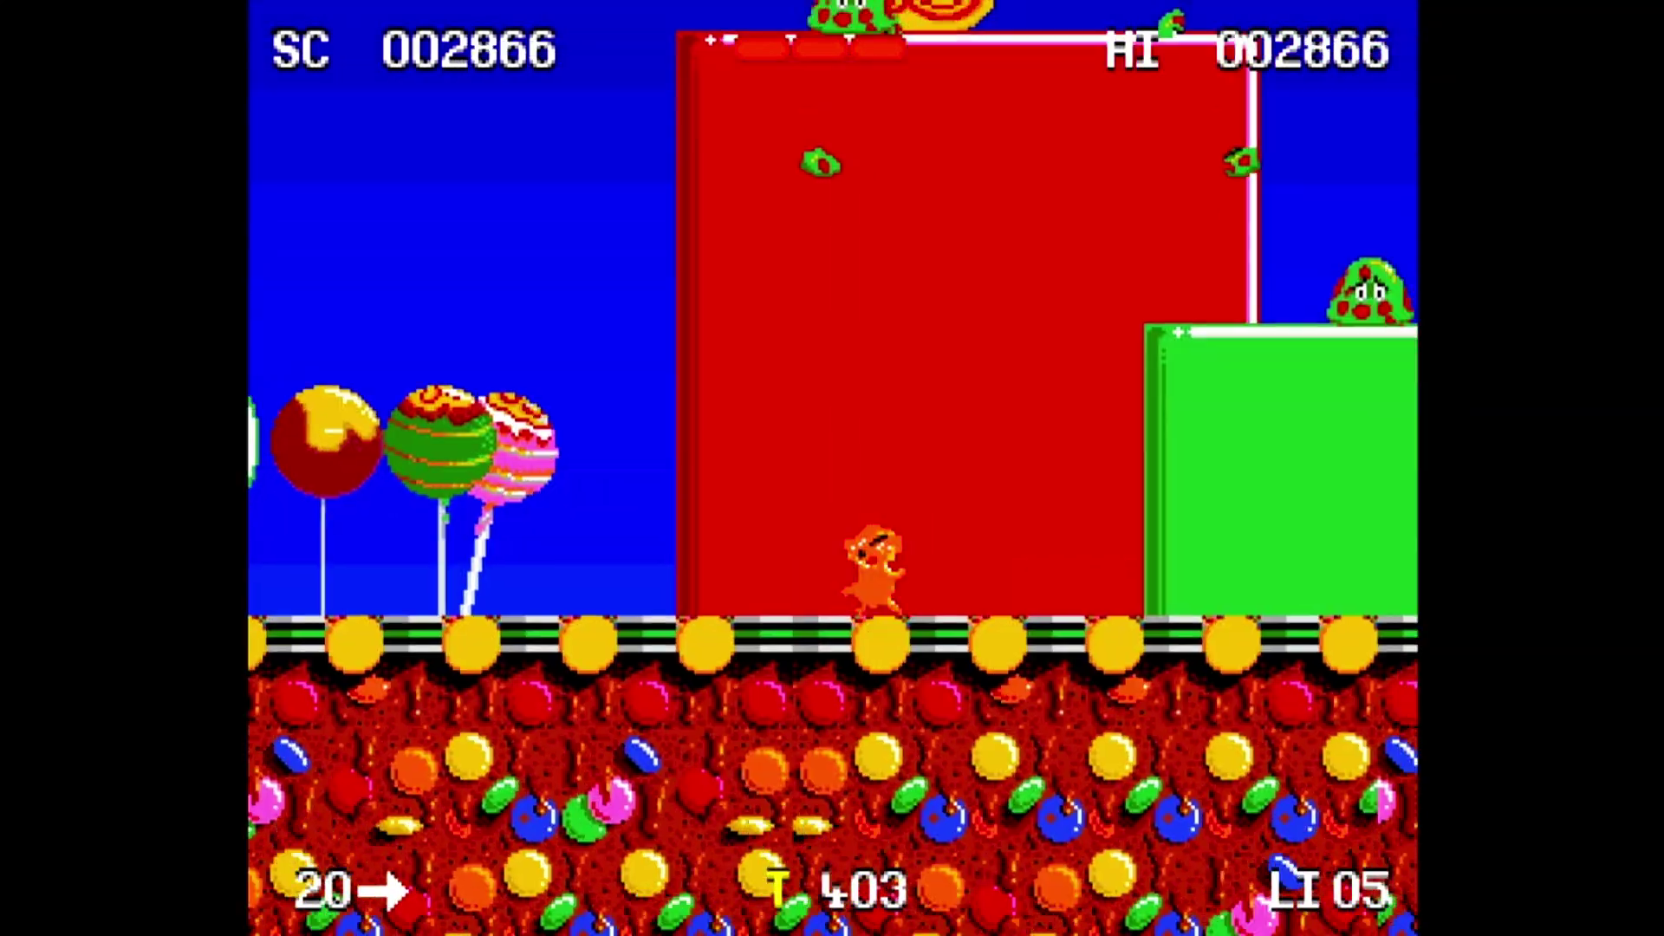
key("Left")
key("Left")
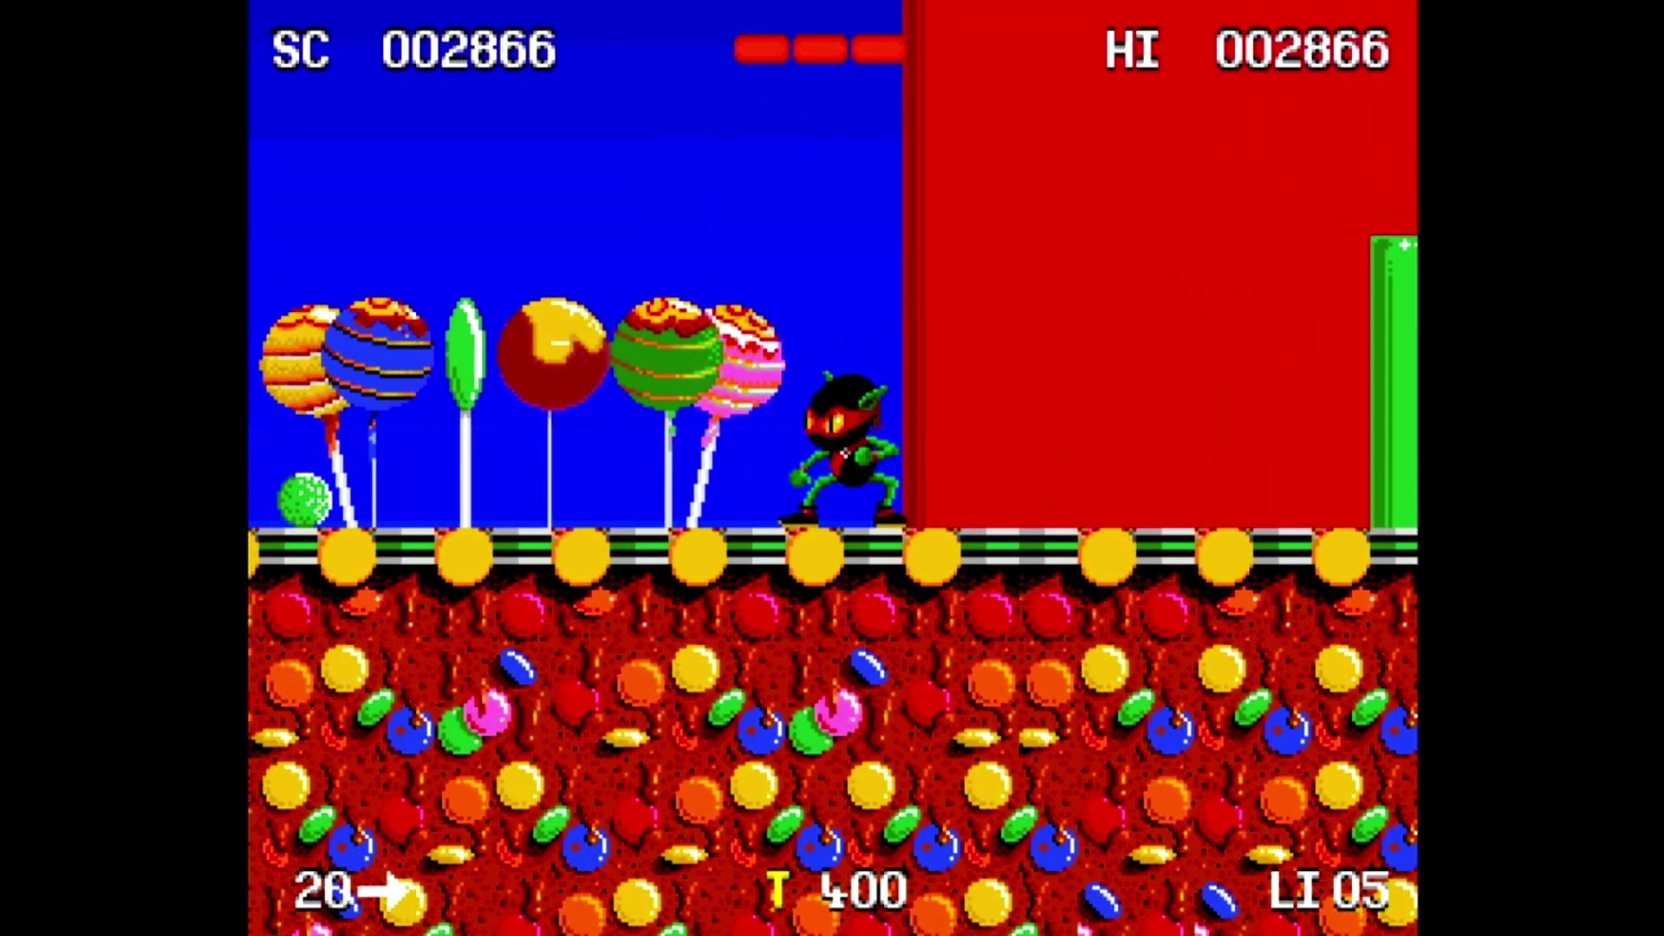
- Quit Zool with F10 on the virtual keyboard overlay, and hide the overlay back at the game list
key("F11")
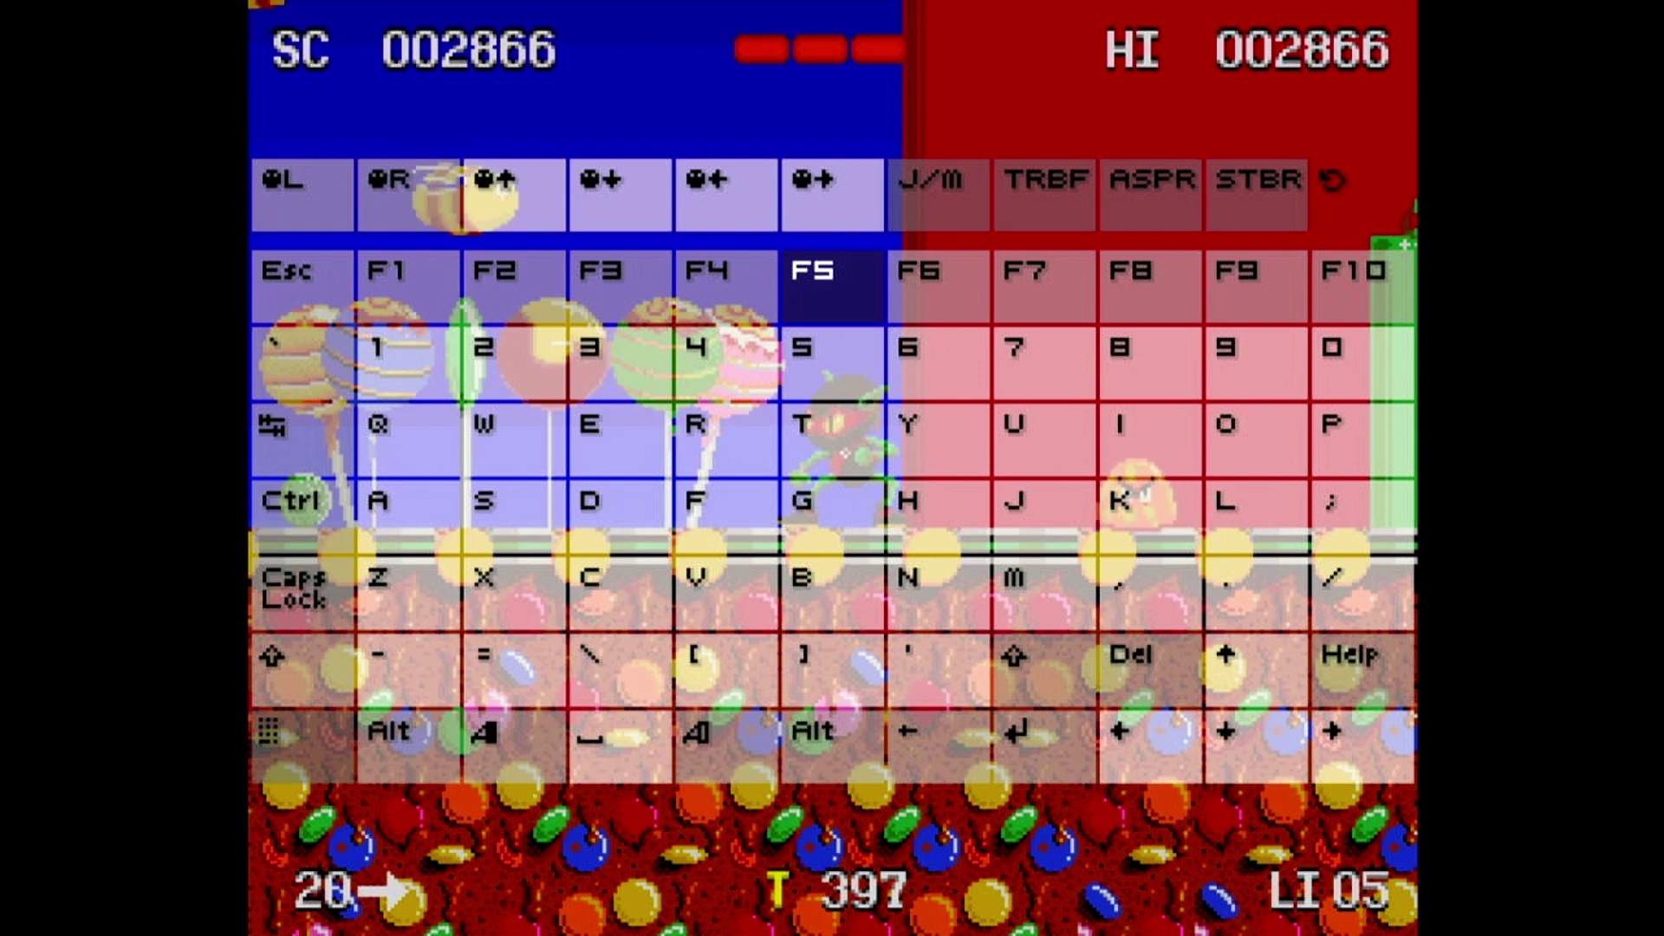
key("Right")
key("Right")
key("Right")
key("Right")
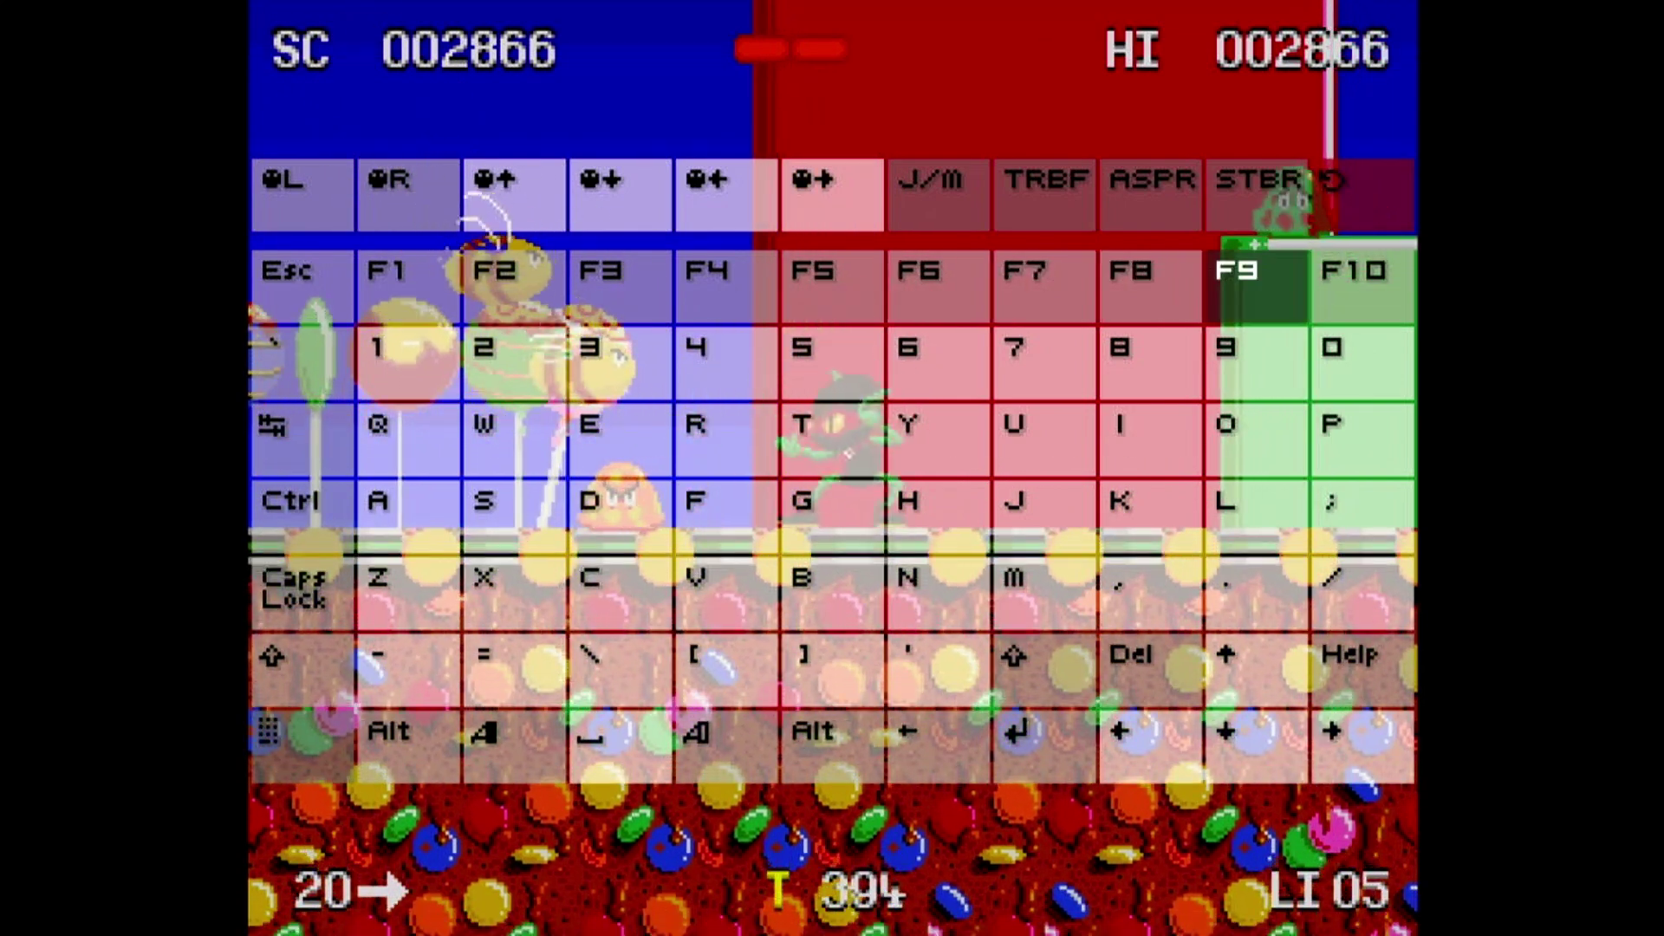
key("Right")
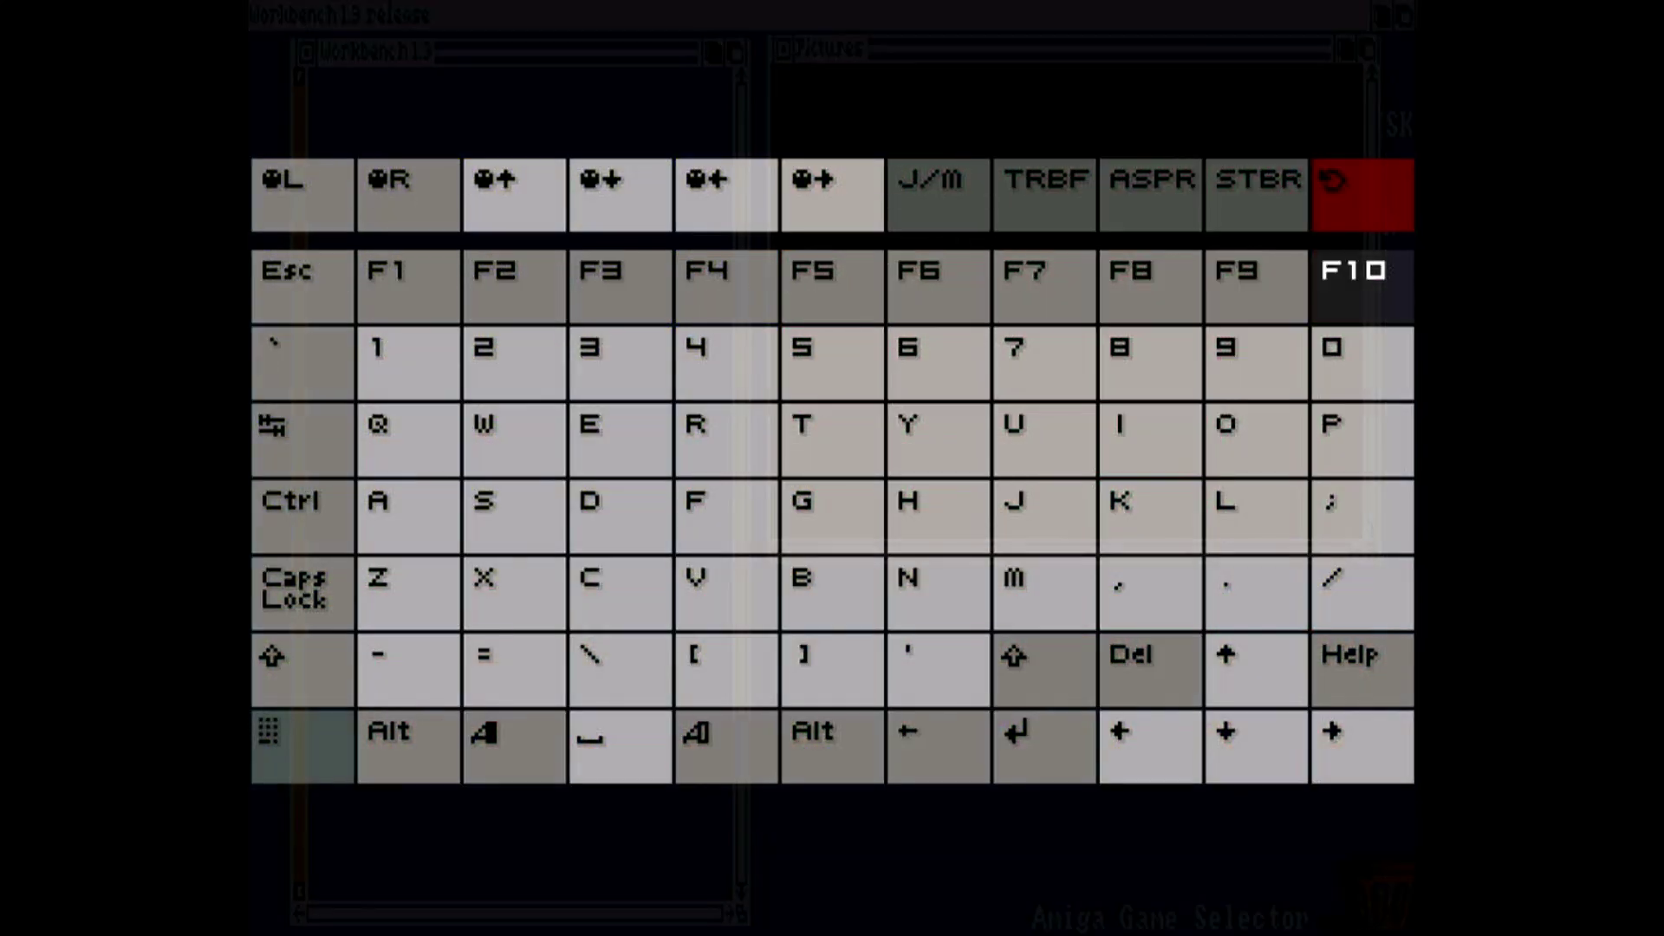
key("F11")
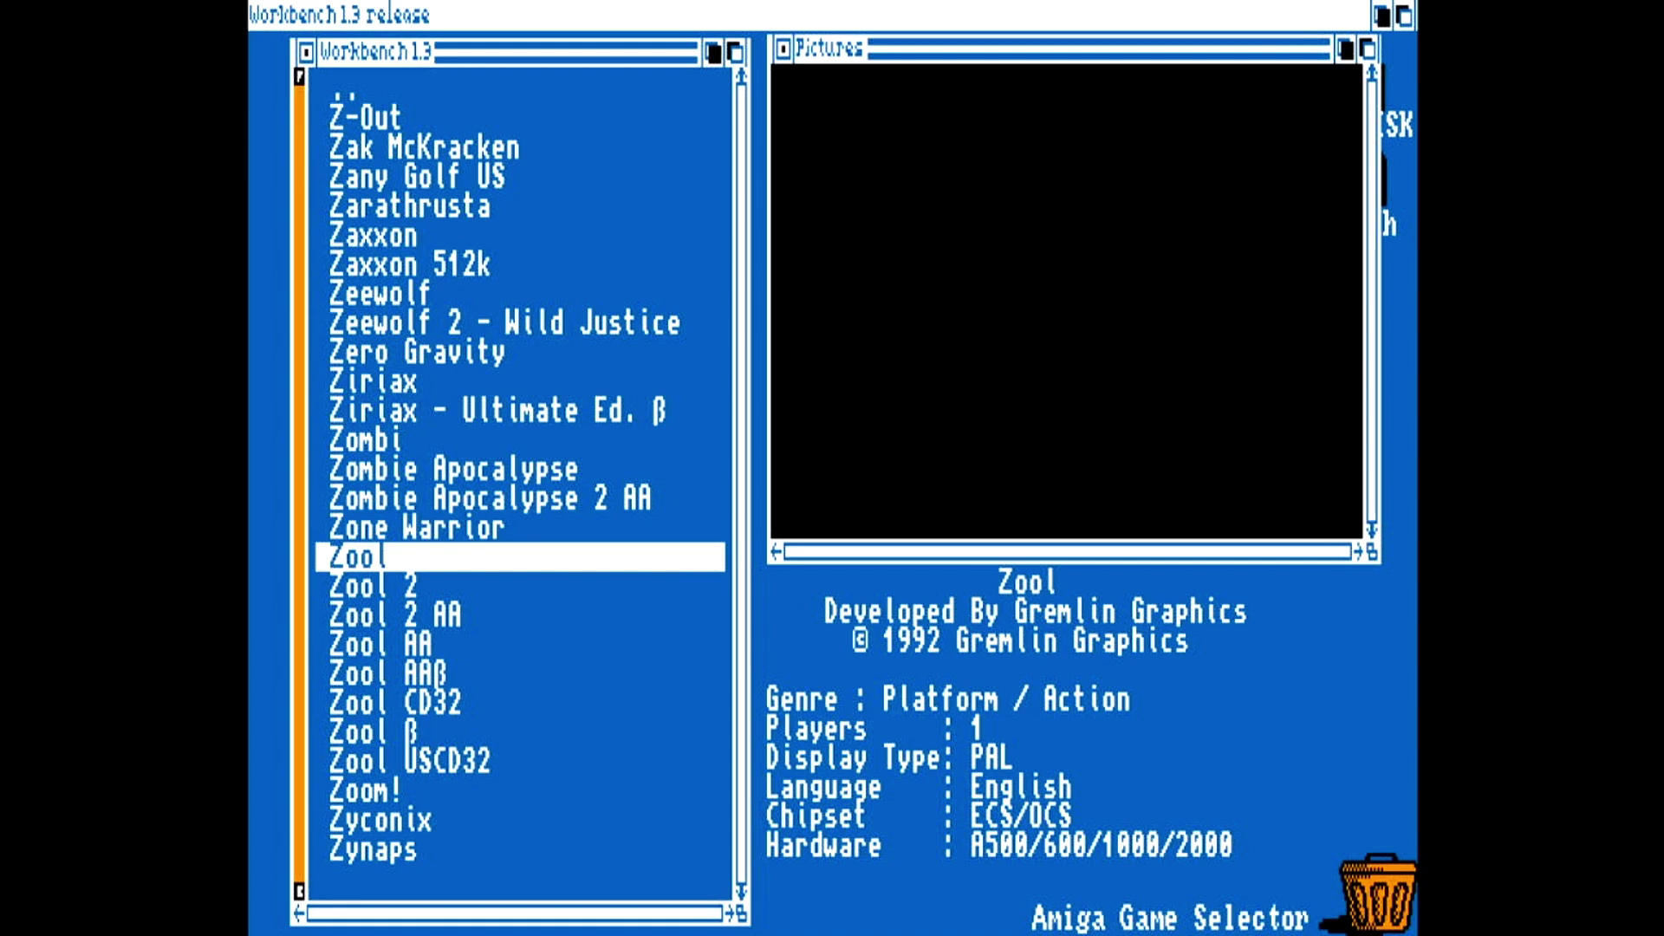
- Leave the Z games list and return to the alphabetical letter list
key("Up")
key("Up")
key("Up")
key("Up")
key("Up")
key("Up")
key("Up")
key("Up")
key("Up")
key("Up")
key("Up")
key("Up")
key("Up")
key("Up")
key("Up")
key("Up")
key("Return")
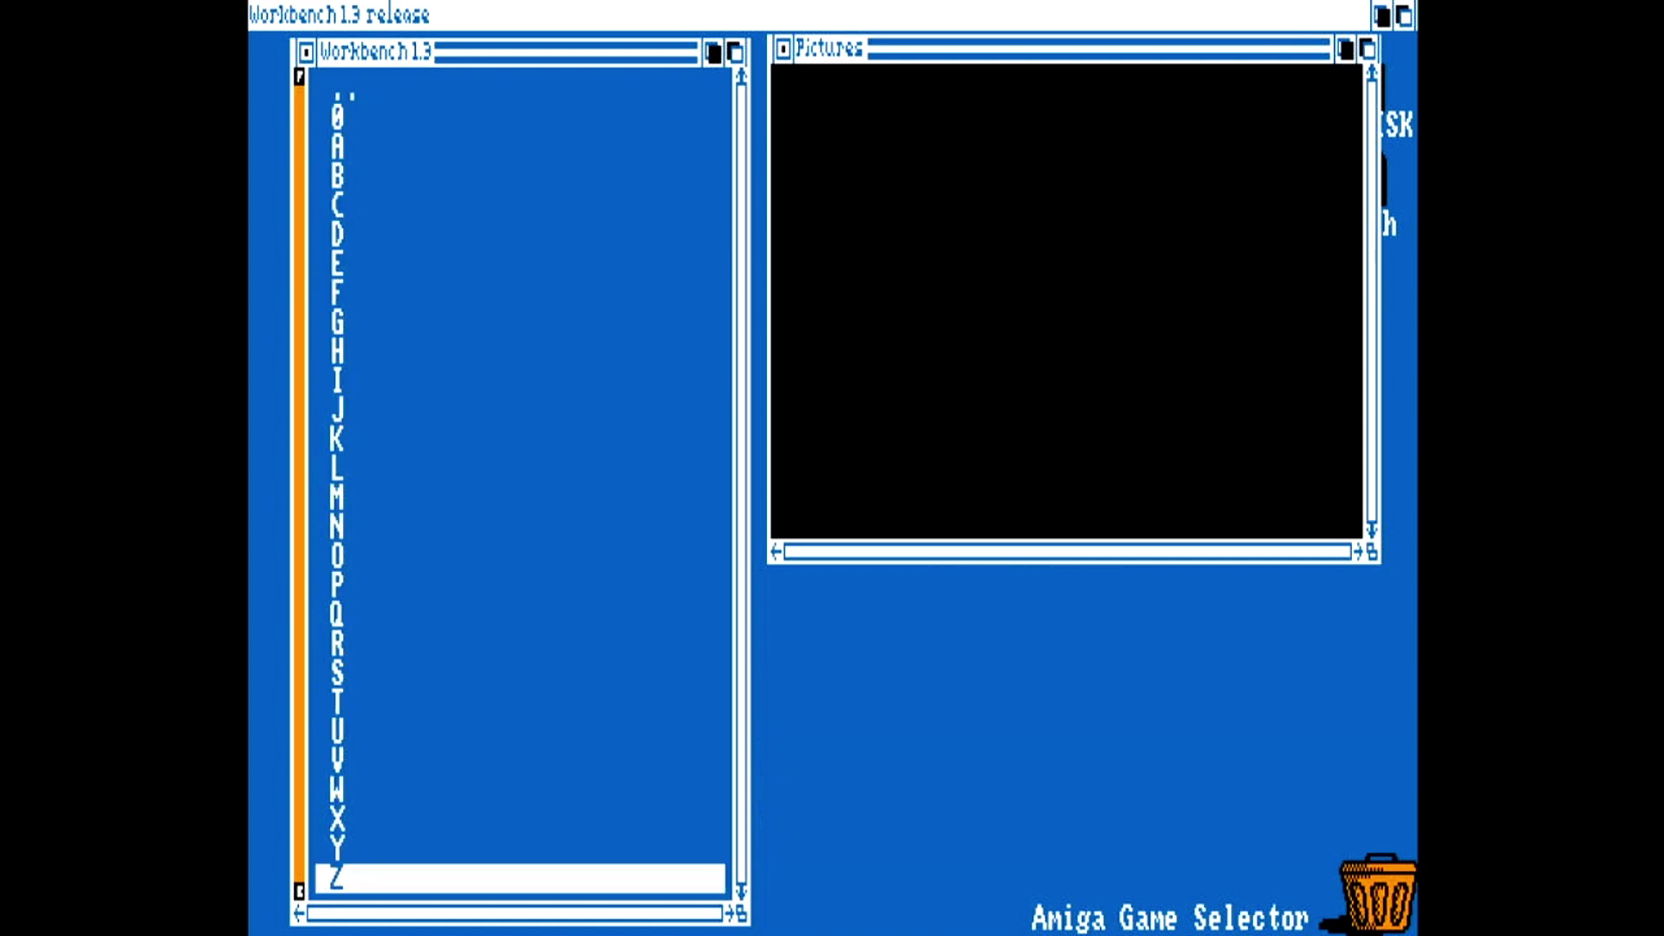
- Leave the letter list through its parent entry and return to the main AGS category list
key("Up")
key("Up")
key("Up")
key("Up")
key("Up")
key("Up")
key("Up")
key("Up")
key("Up")
key("Up")
key("Up")
key("Up")
key("Up")
key("Up")
key("Up")
key("Up")
key("Up")
key("Up")
key("Up")
key("Up")
key("Return")
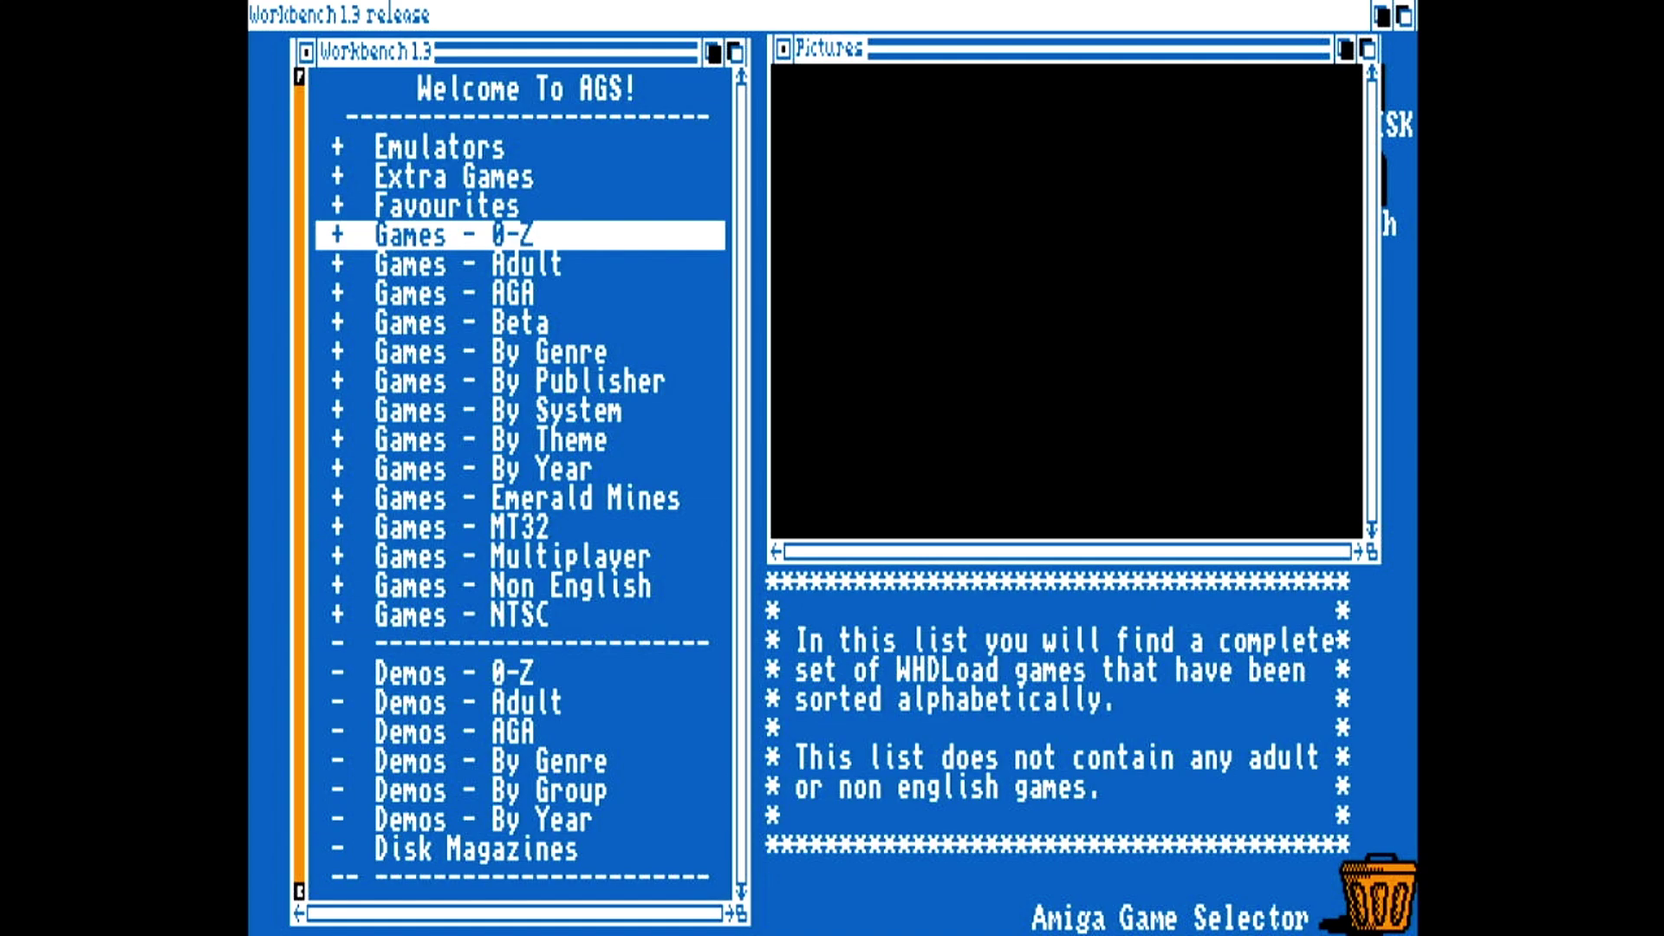
- Highlight the Emulators category, quit AGS, and back out of the Amiga game list to Batocera's system selection
key("Up")
key("Up")
key("Up")
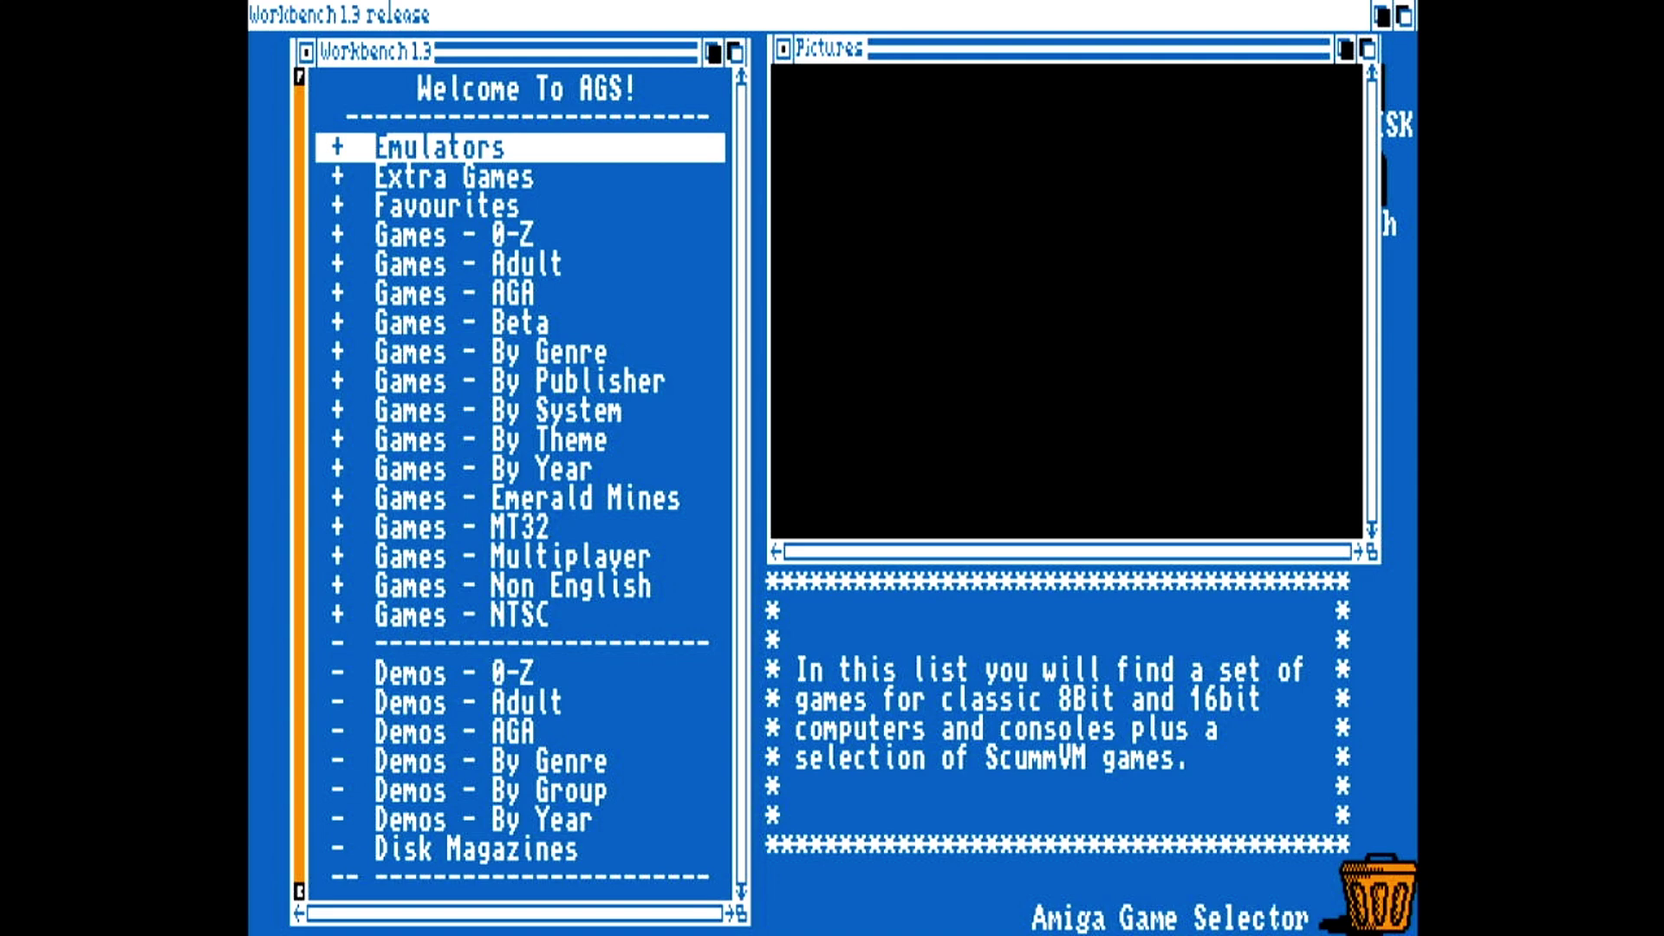
key("Escape")
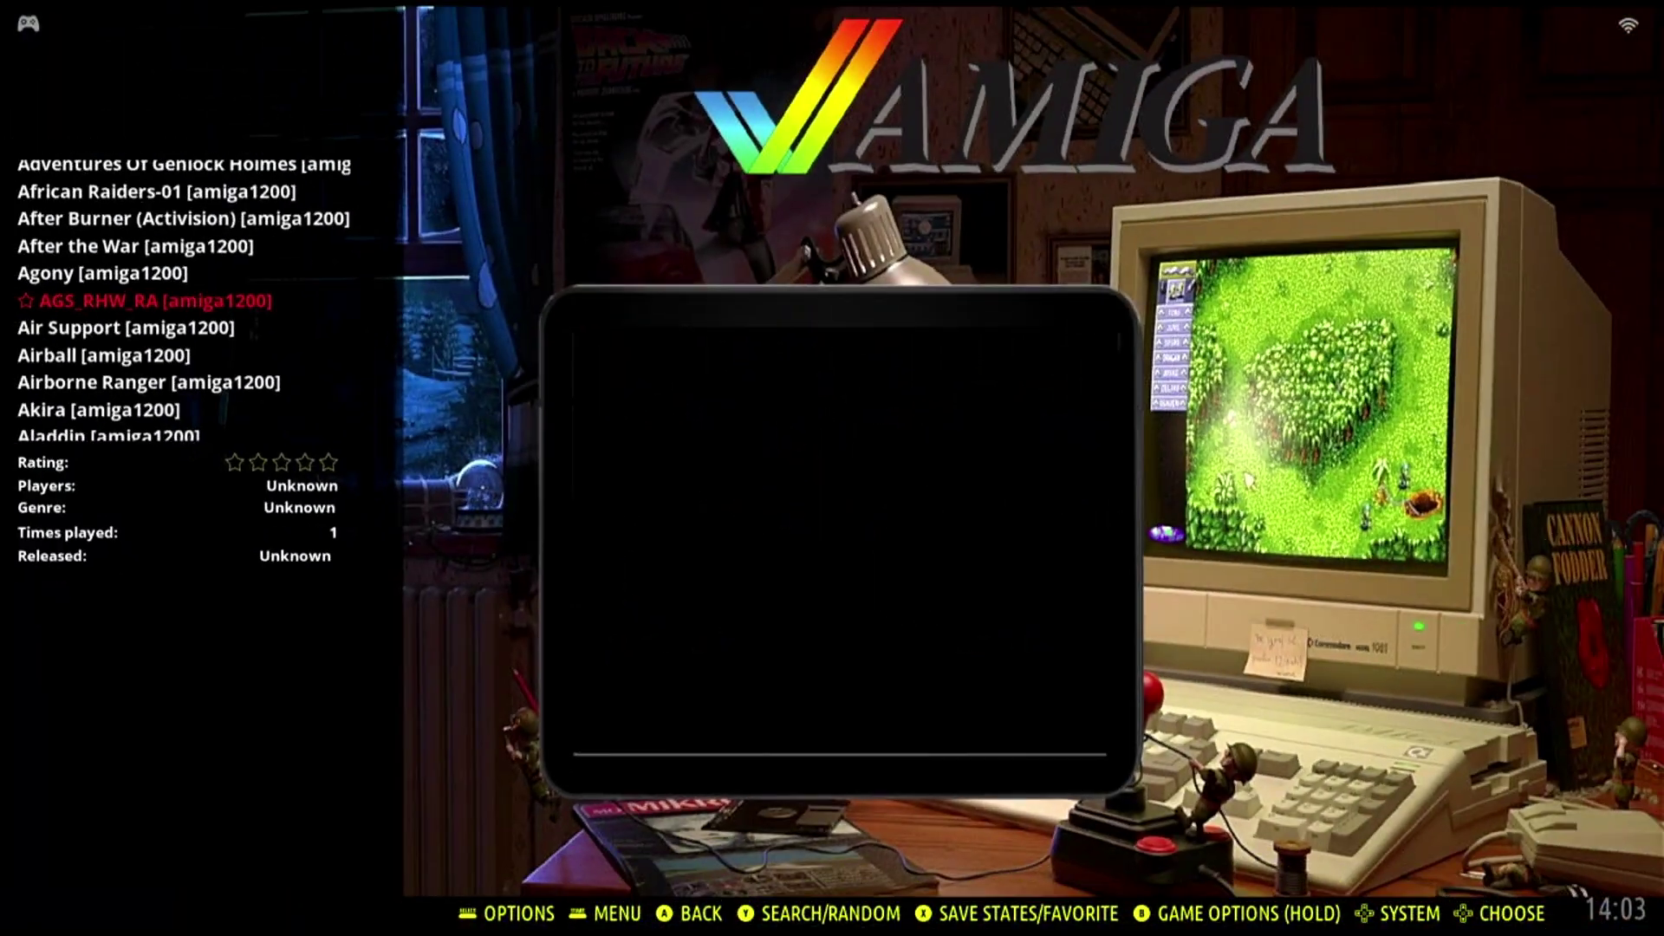
key("Escape")
- Browse upwards through the Batocera system selection, past Vectrex and Microsoft Windows, to Xbox
key("Up")
key("Up")
key("Up")
key("Up")
key("Up")
key("Up")
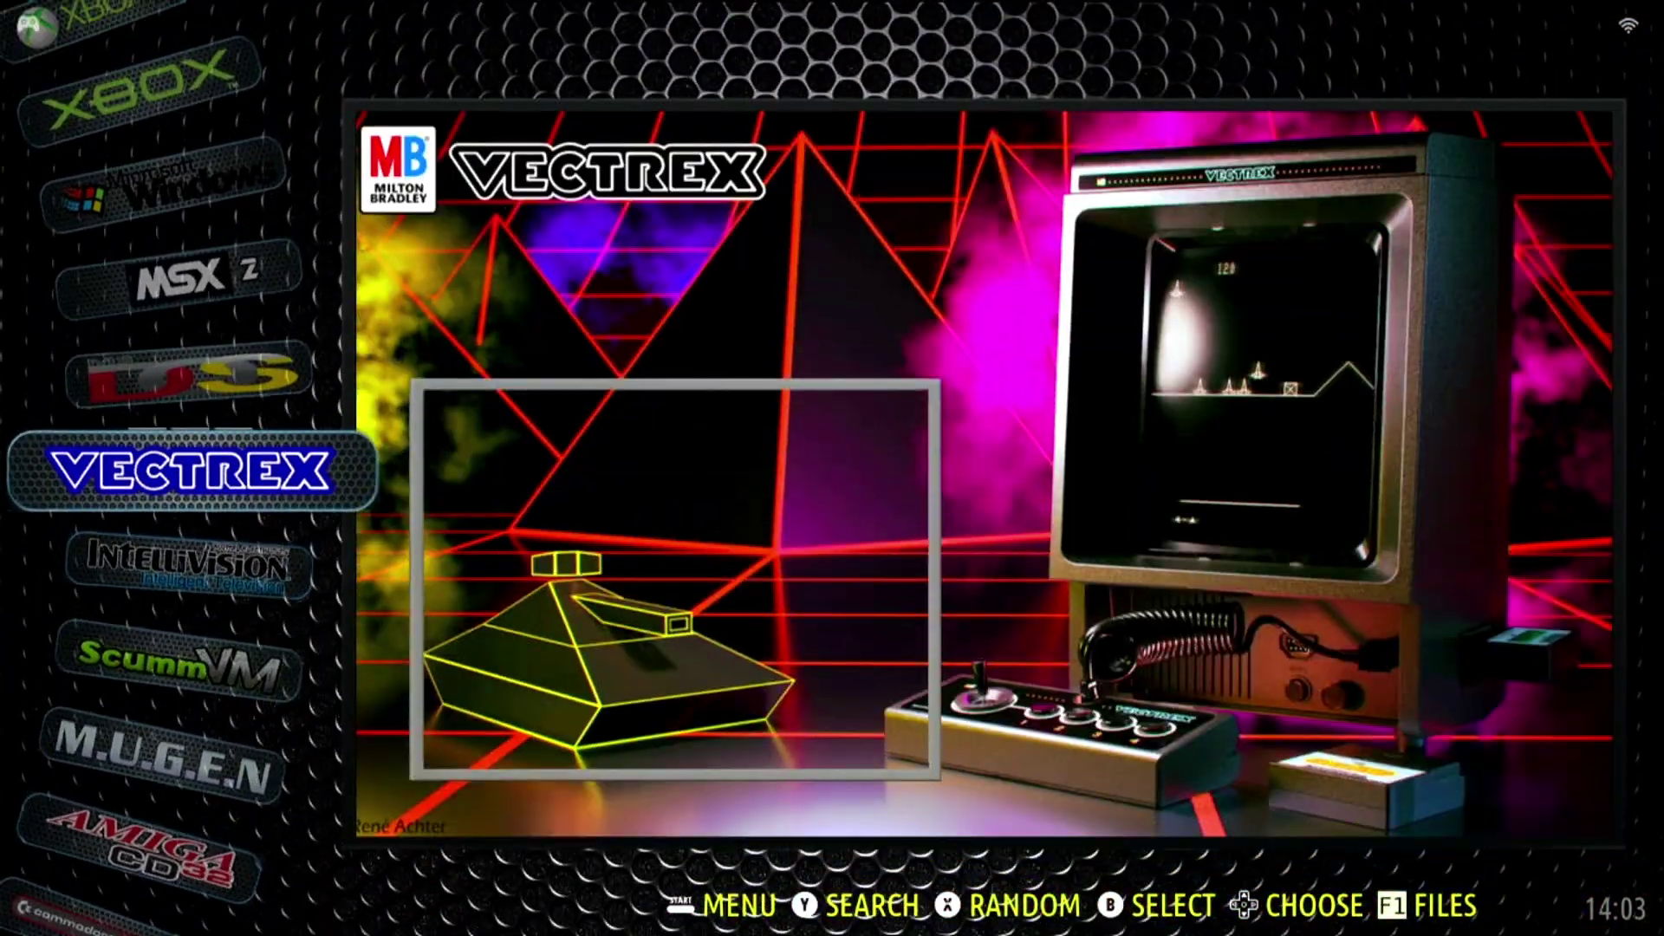
key("Up")
key("Up")
key("Up")
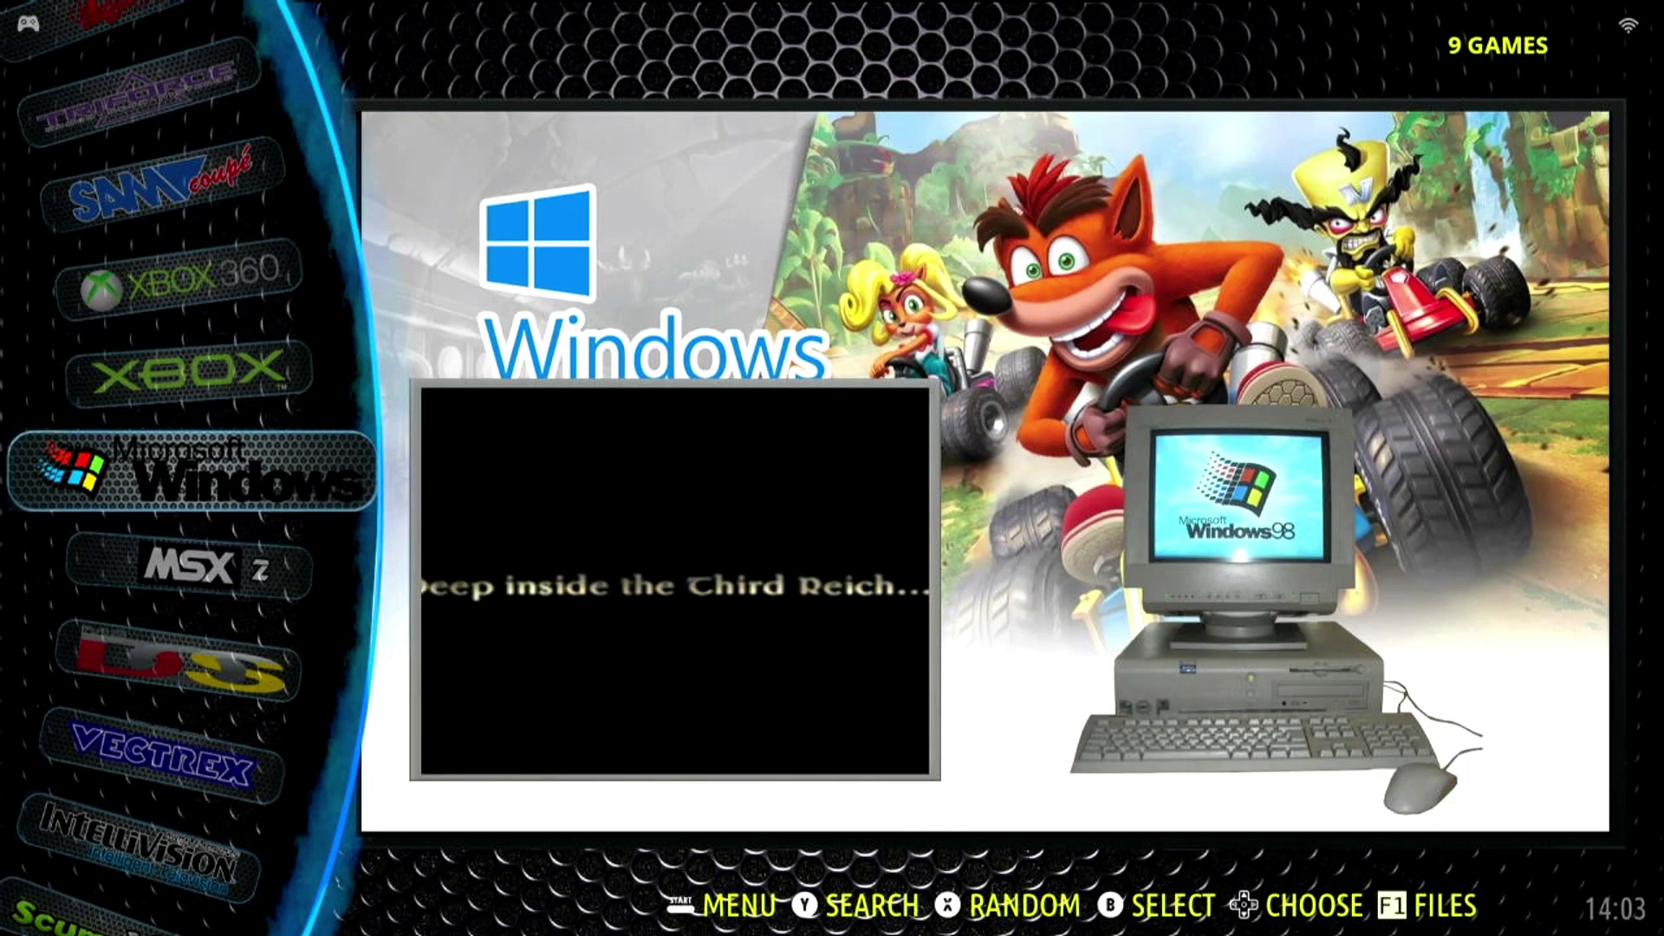
key("Up")
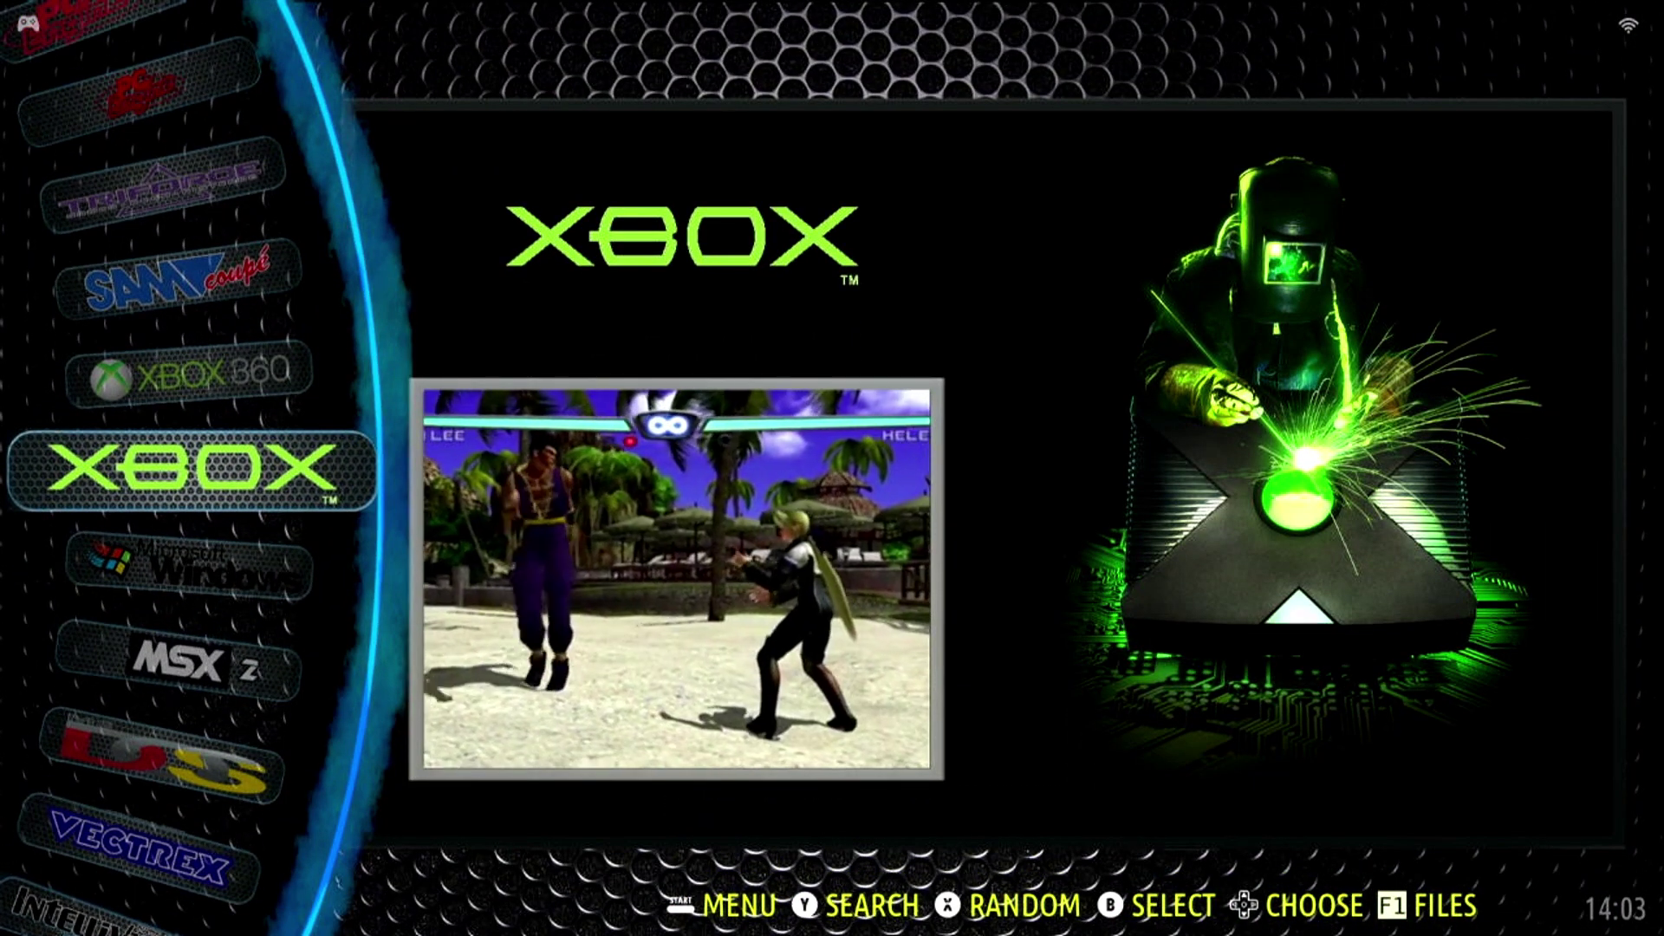